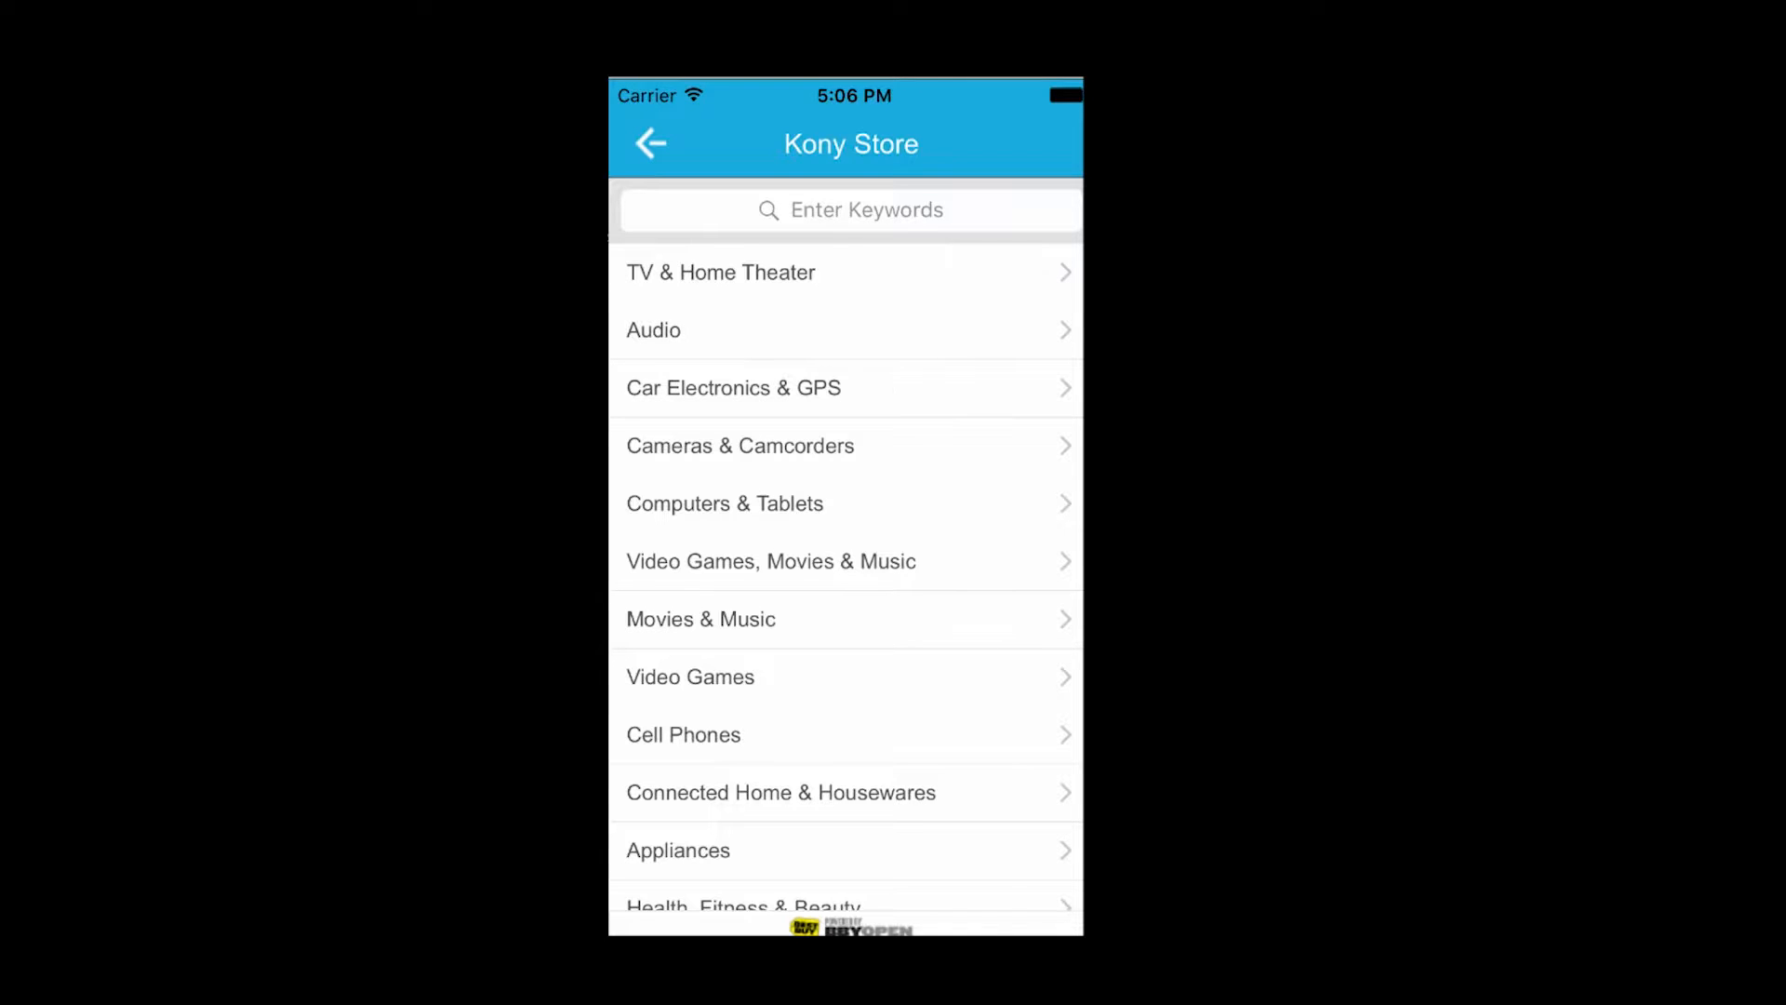
# - Browse the Audio category and the Xbox 360 section under Video Games, and return to the store's main category list
pyautogui.click(880, 328)
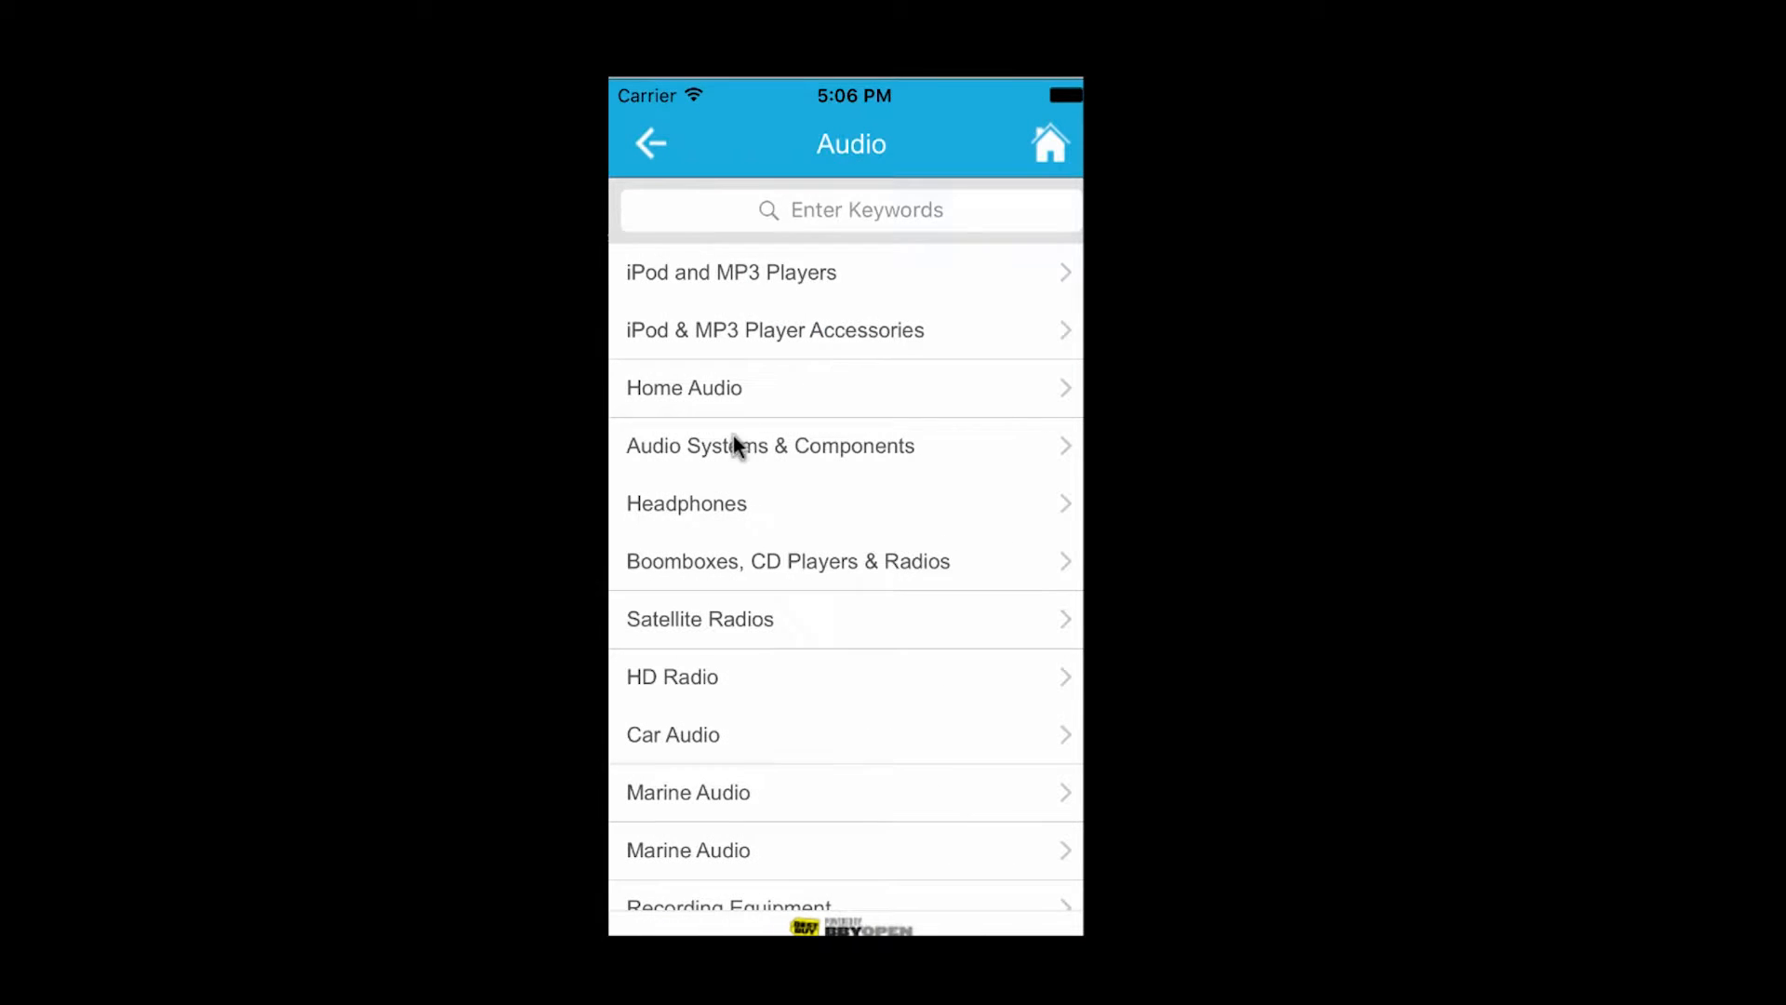
pyautogui.click(651, 145)
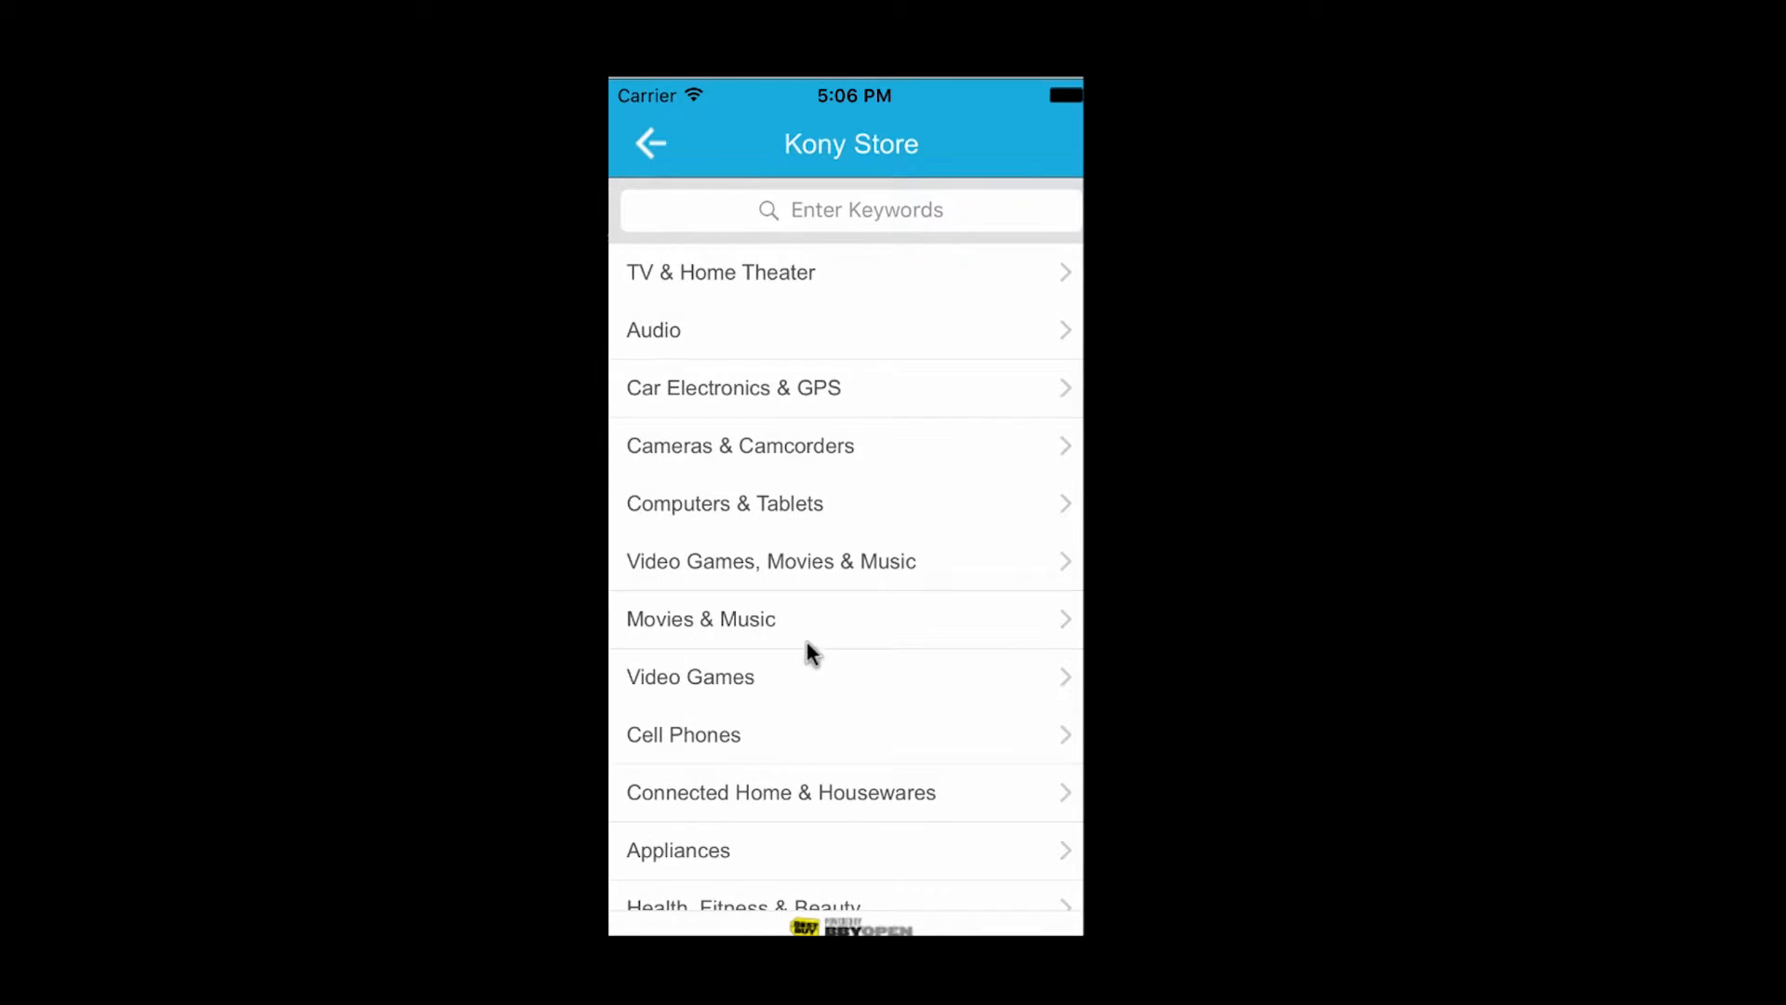
pyautogui.click(750, 679)
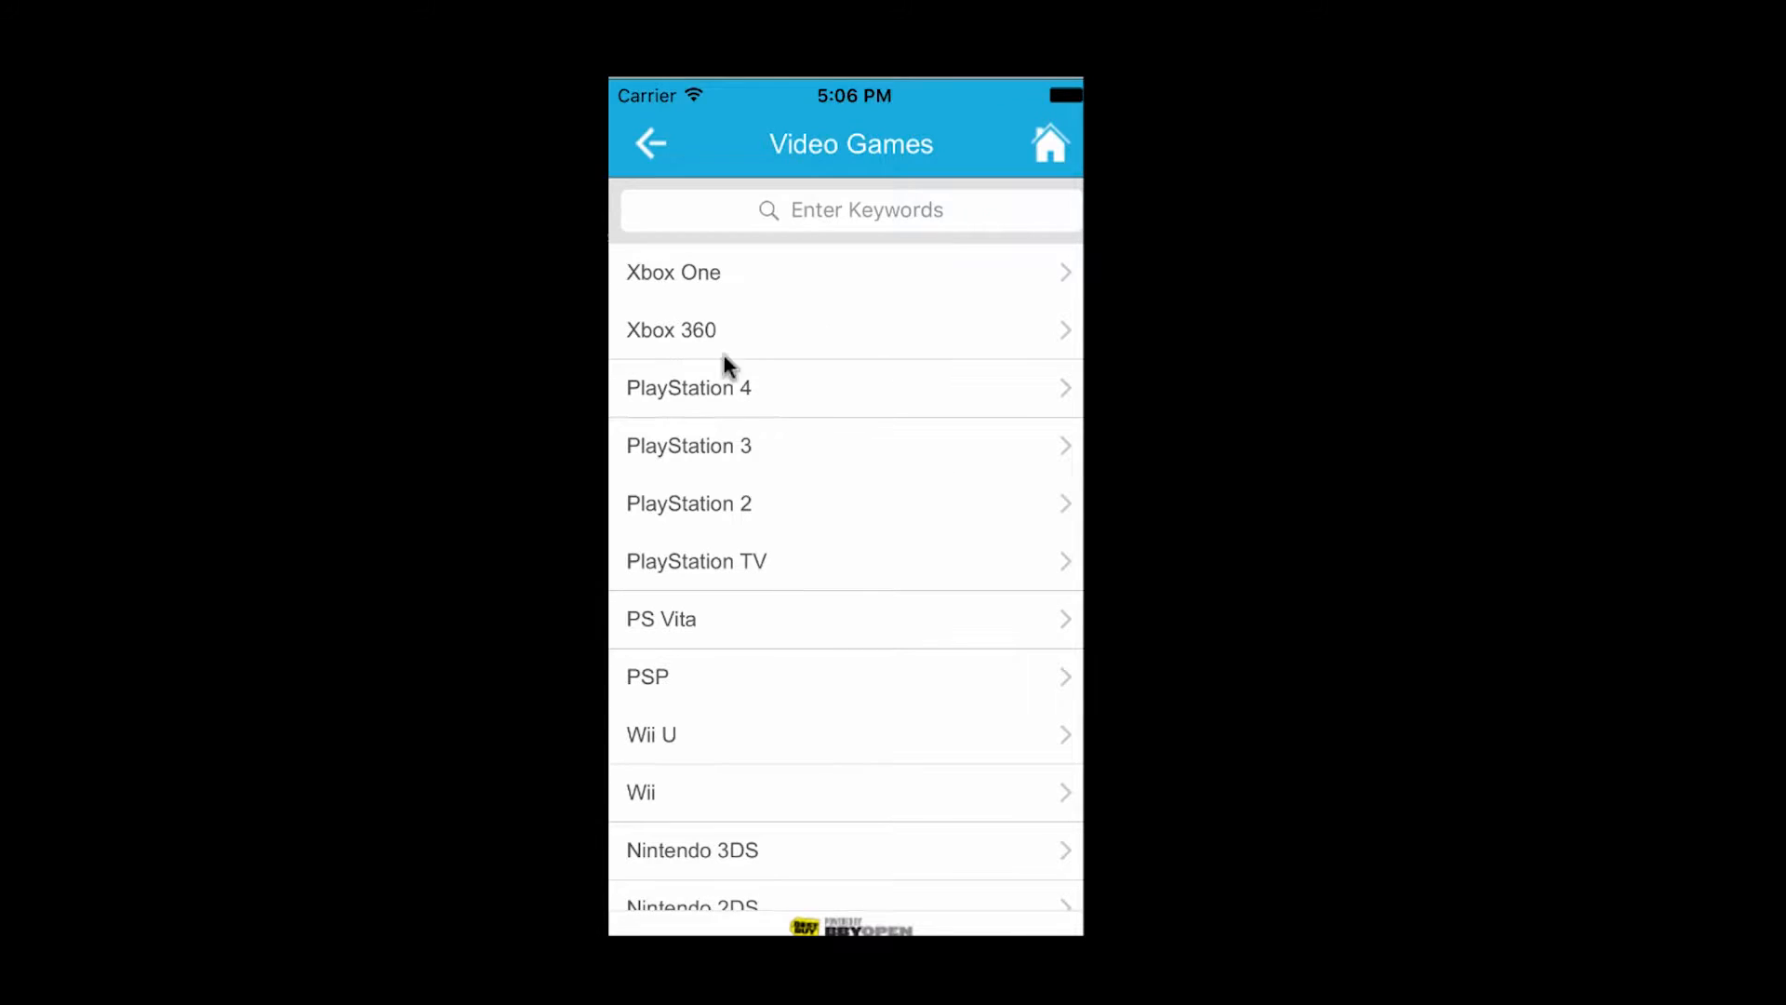
pyautogui.click(777, 336)
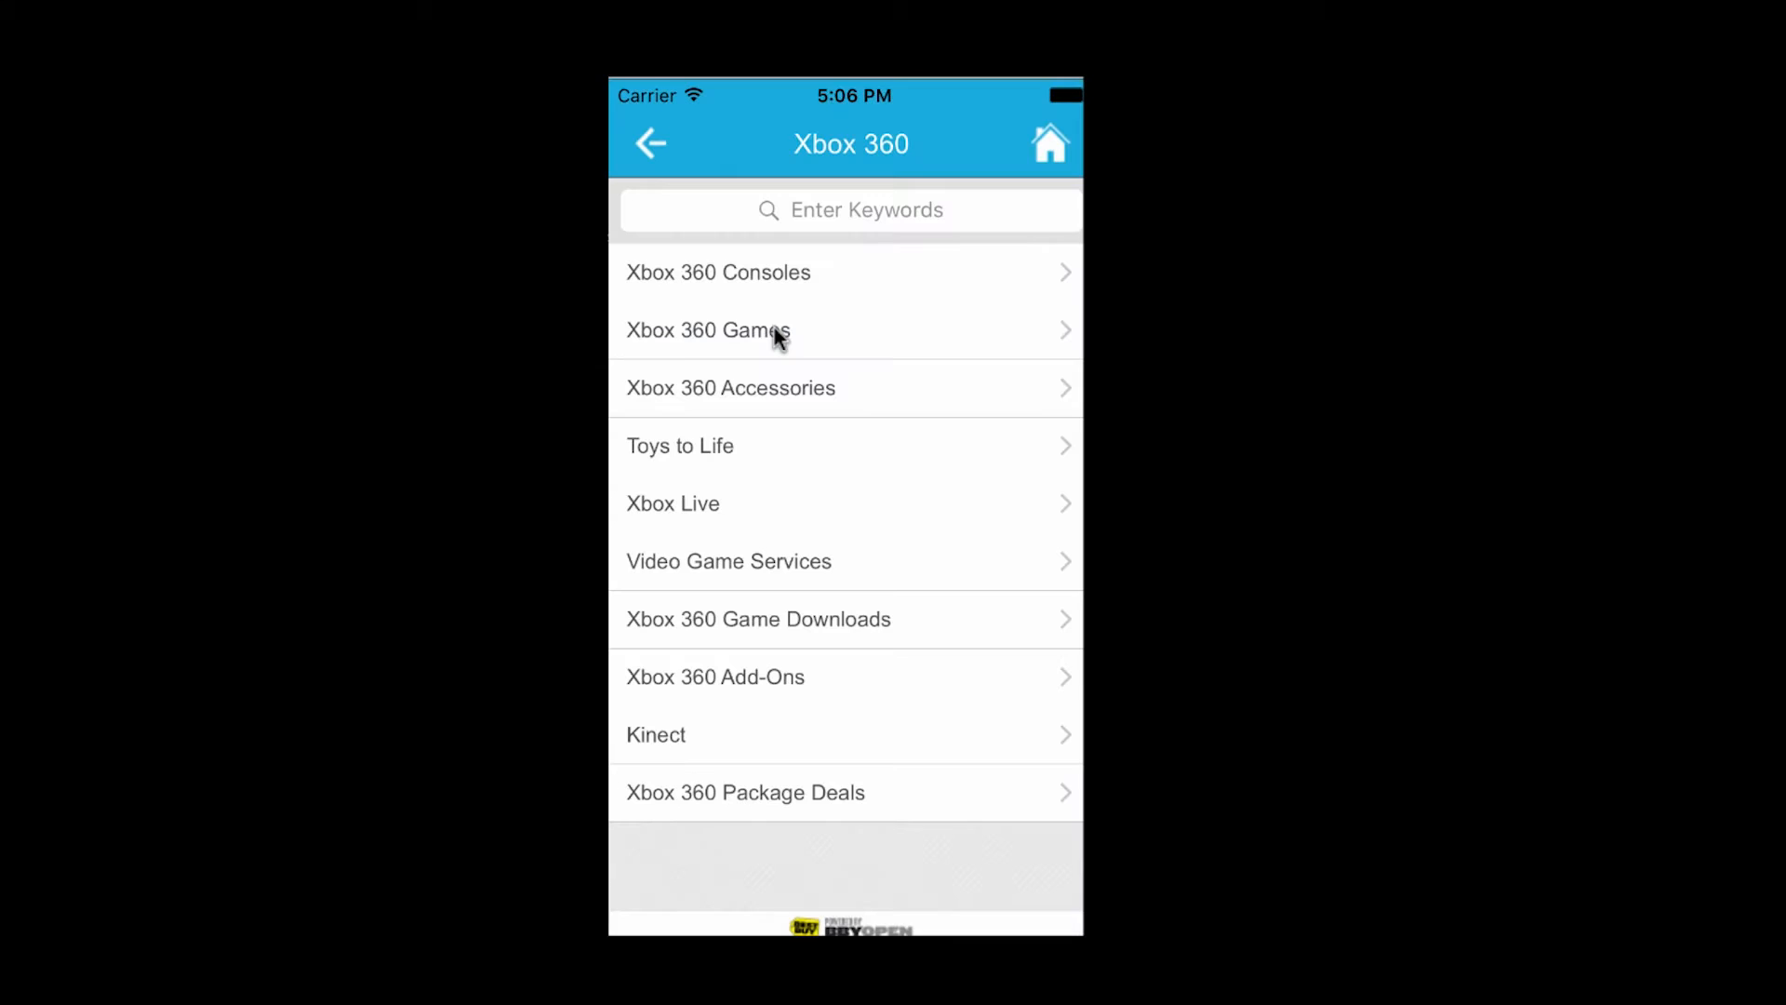
pyautogui.click(661, 141)
# - Search the store for "bose"
pyautogui.click(784, 207)
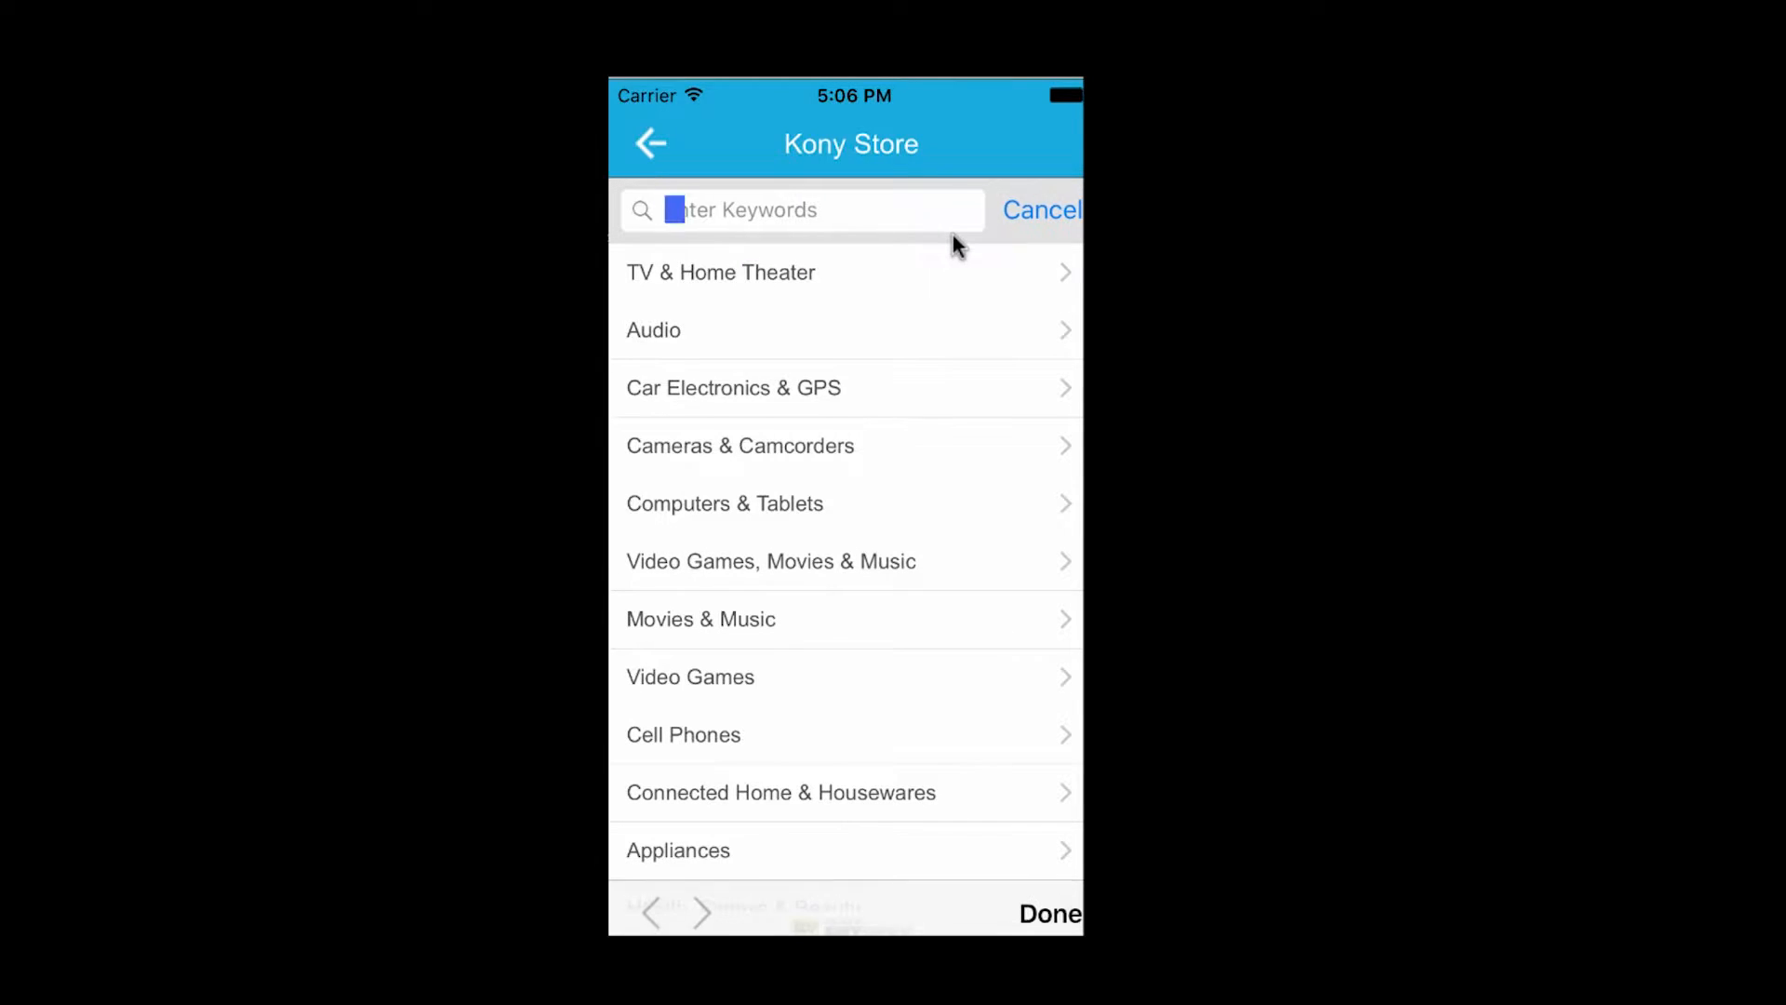
pyautogui.write('bose')
pyautogui.press('Return')
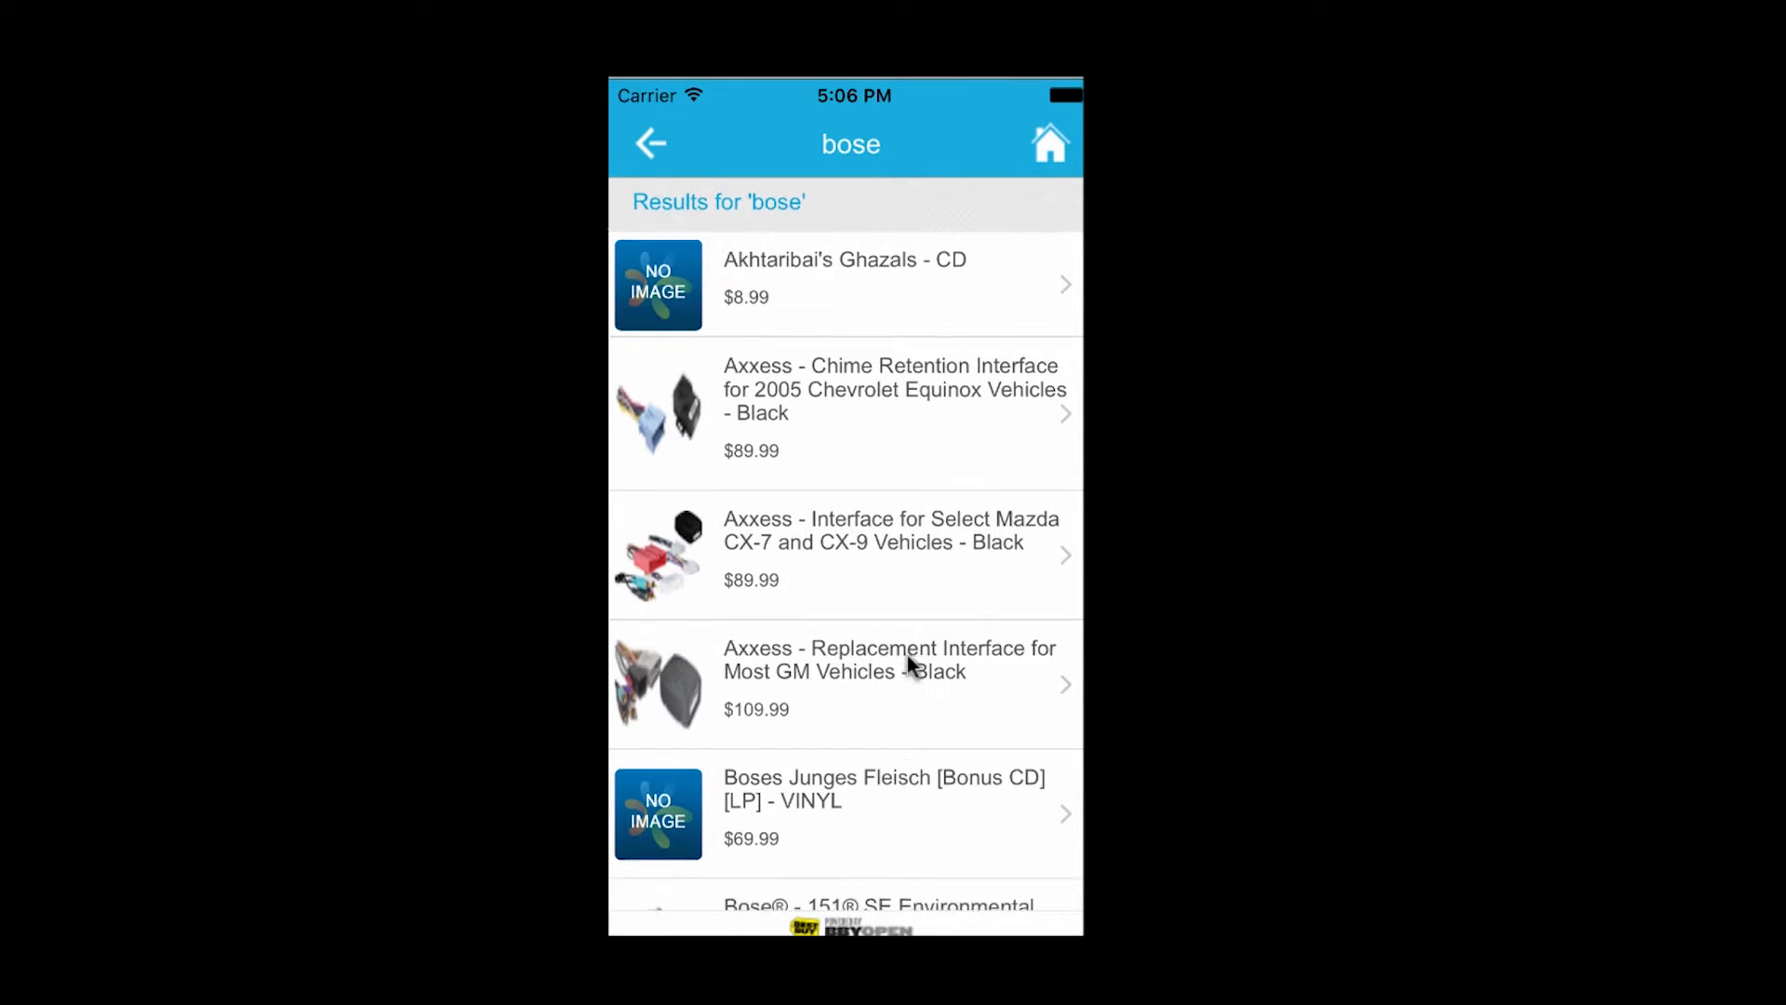
# - Open the white Bose 151 SE Environmental Speakers, read their ratings and reviews, and return to the search results
pyautogui.moveTo(909, 669); pyautogui.dragTo(865, 363)
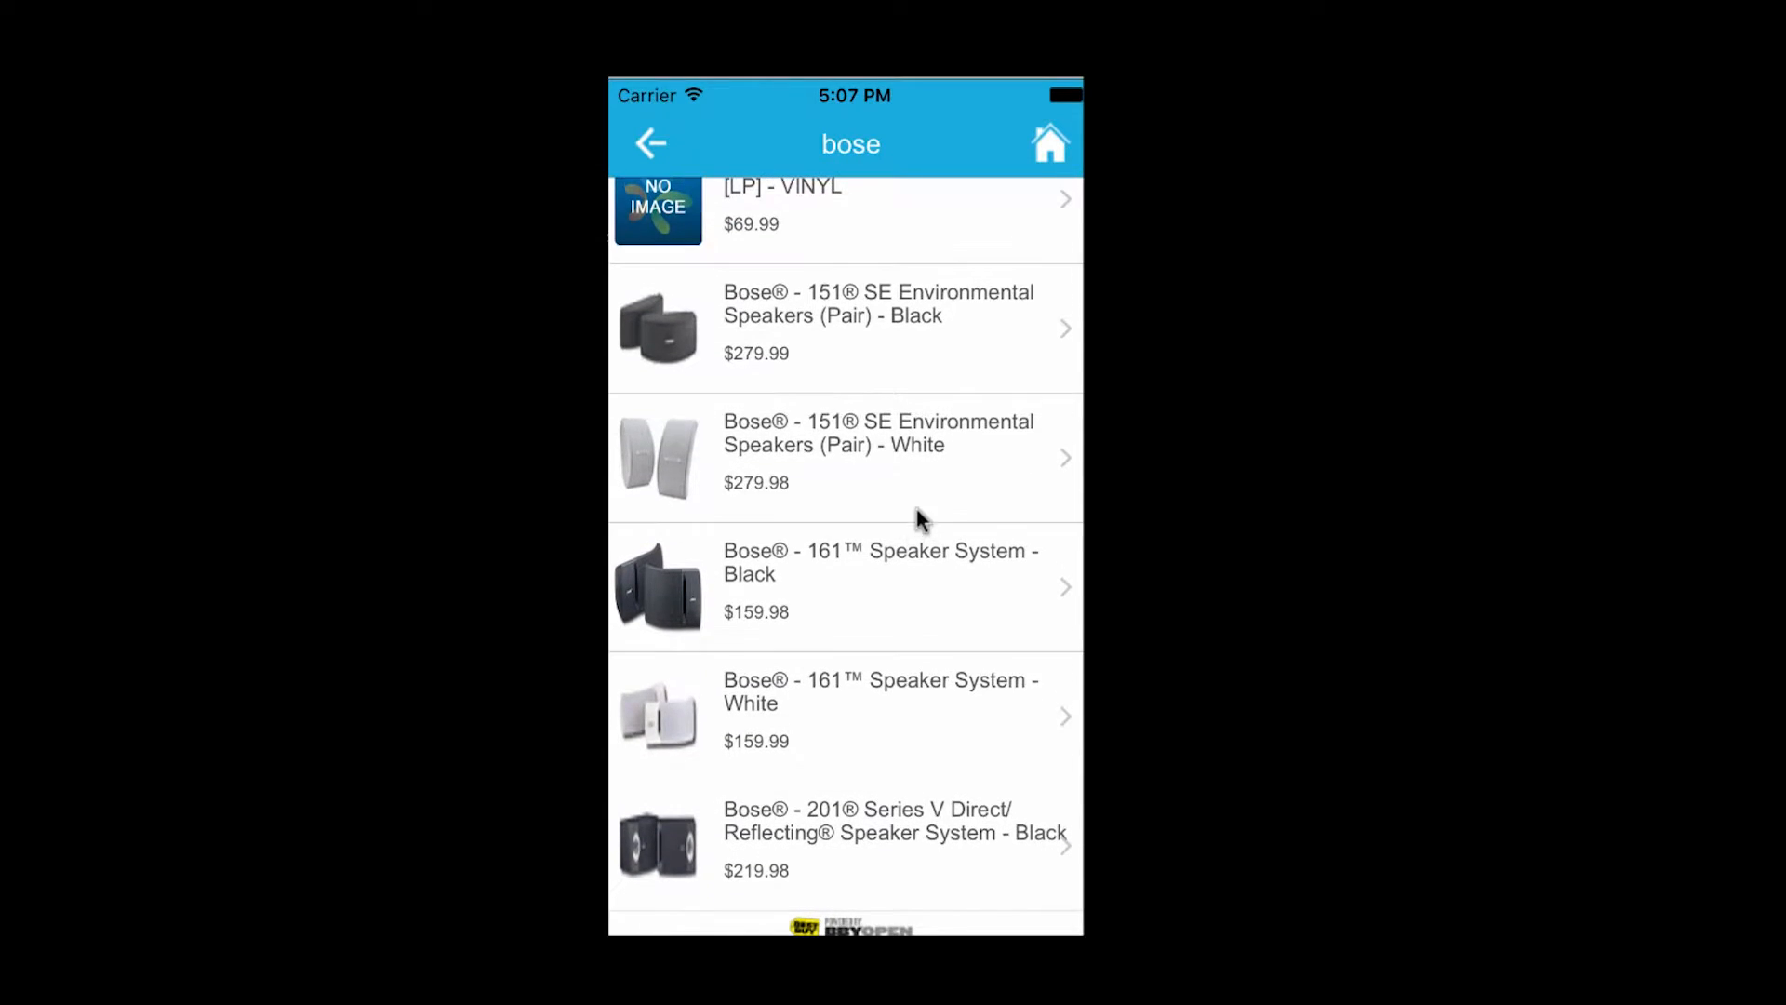
pyautogui.click(908, 484)
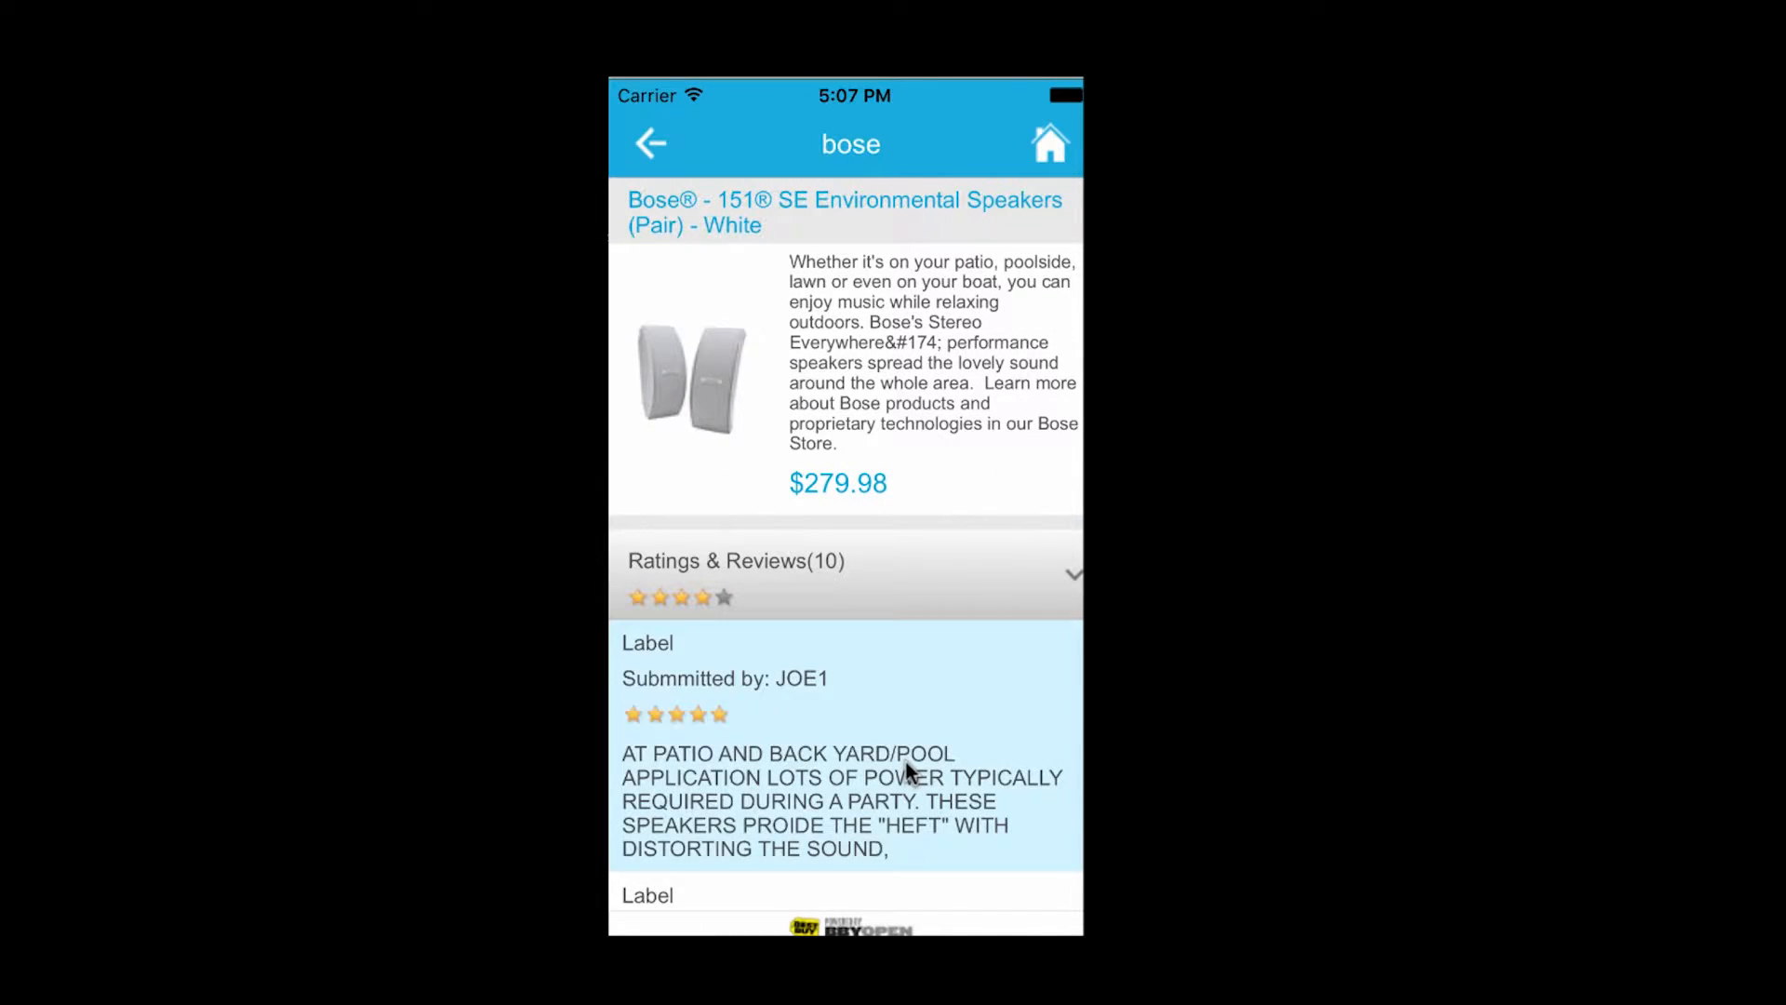
pyautogui.moveTo(906, 759); pyautogui.dragTo(923, 475)
pyautogui.moveTo(902, 573); pyautogui.dragTo(923, 359)
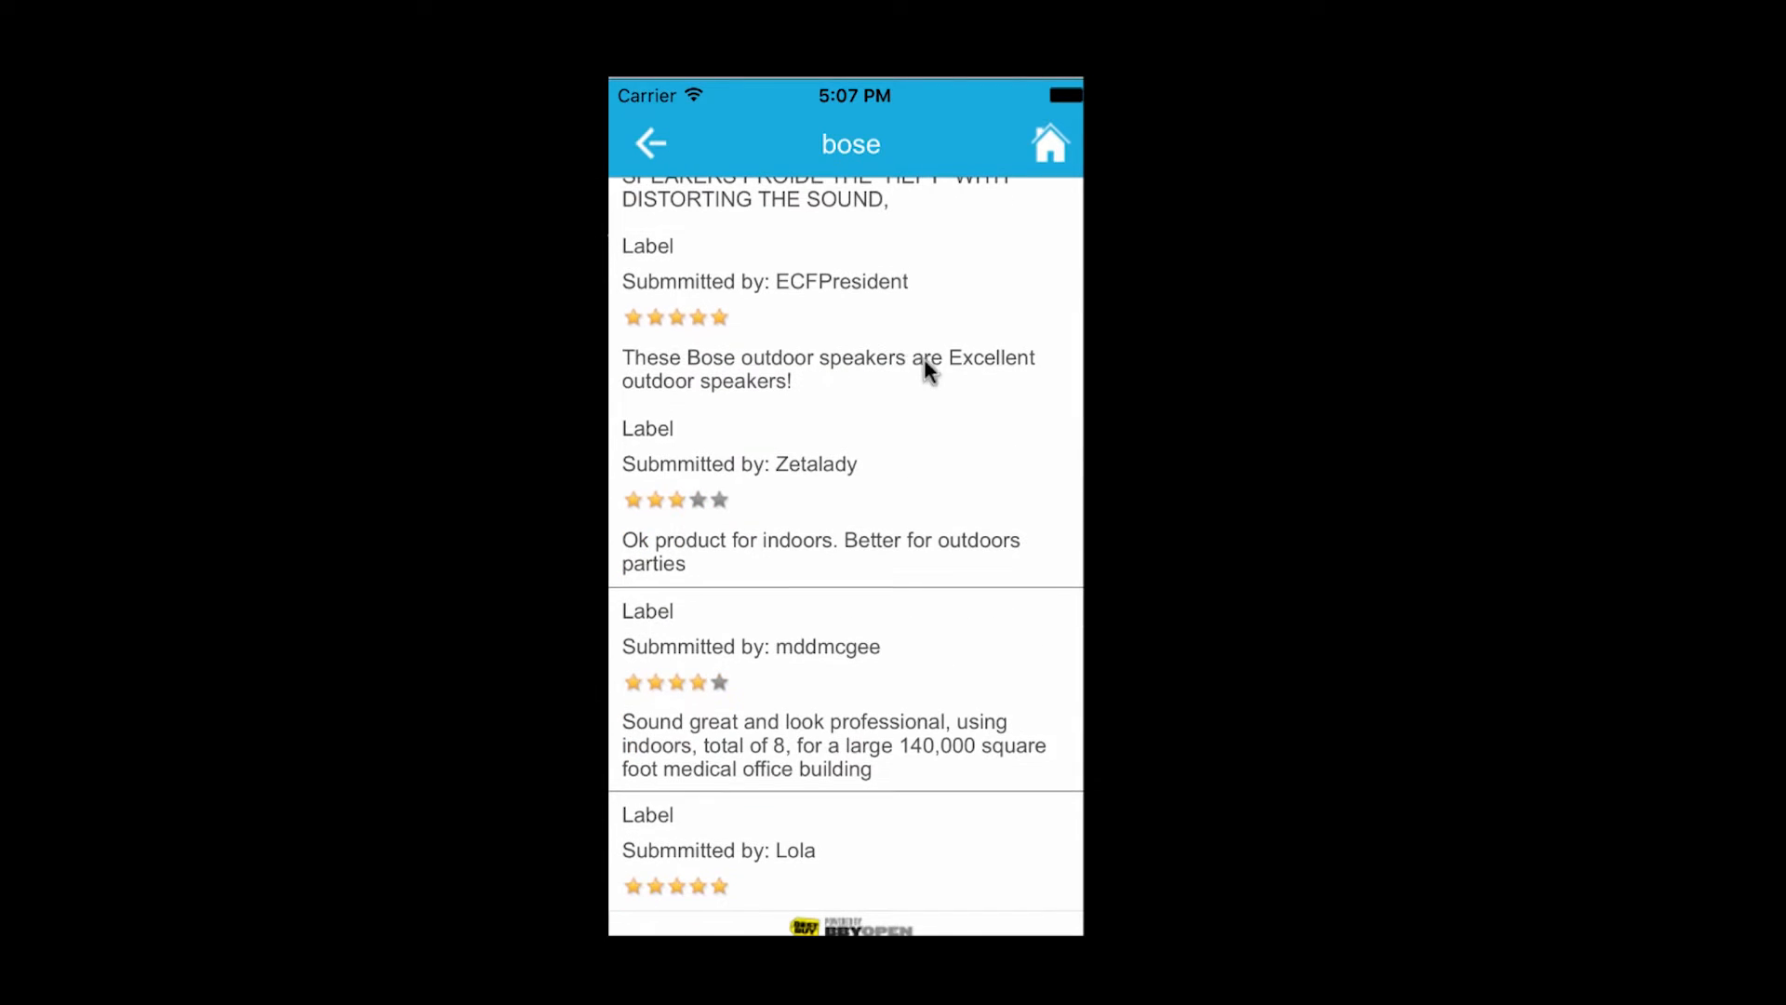
pyautogui.click(650, 143)
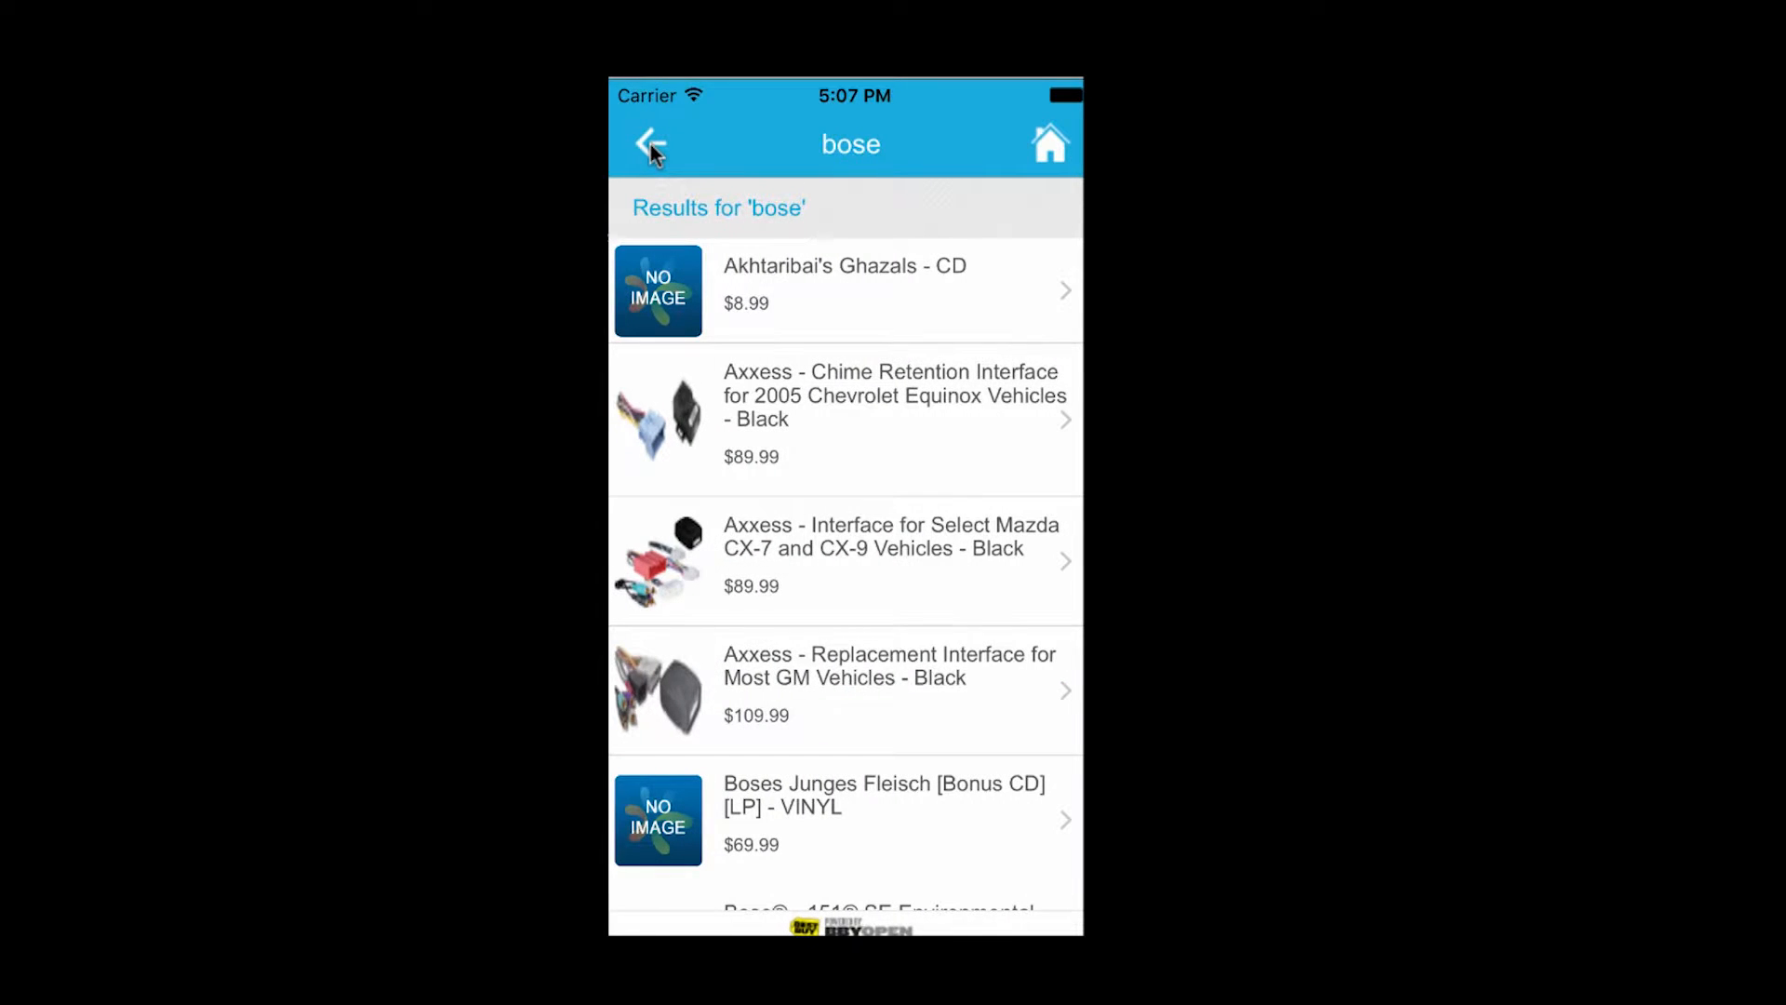
pyautogui.moveTo(901, 735); pyautogui.dragTo(902, 311)
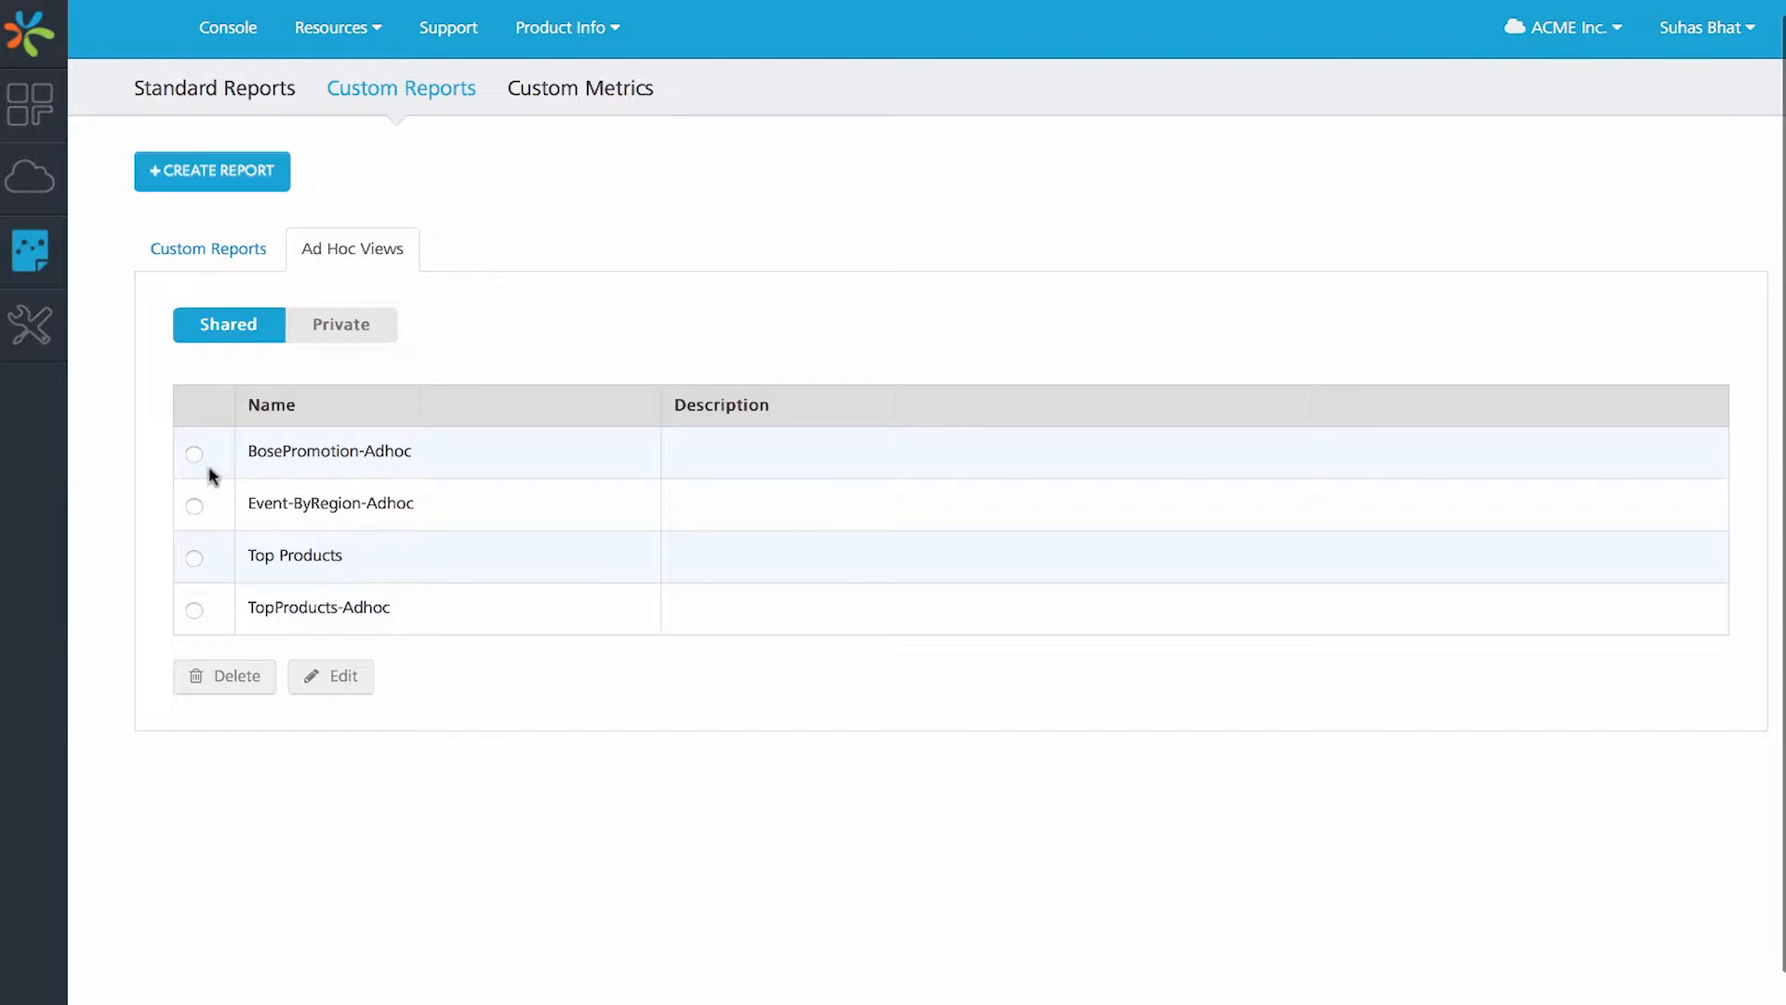
# - Switch to the Kony console, open the shared BosePromotion-Adhoc view for editing and examine the tallest product bars
pyautogui.click(193, 457)
pyautogui.click(357, 675)
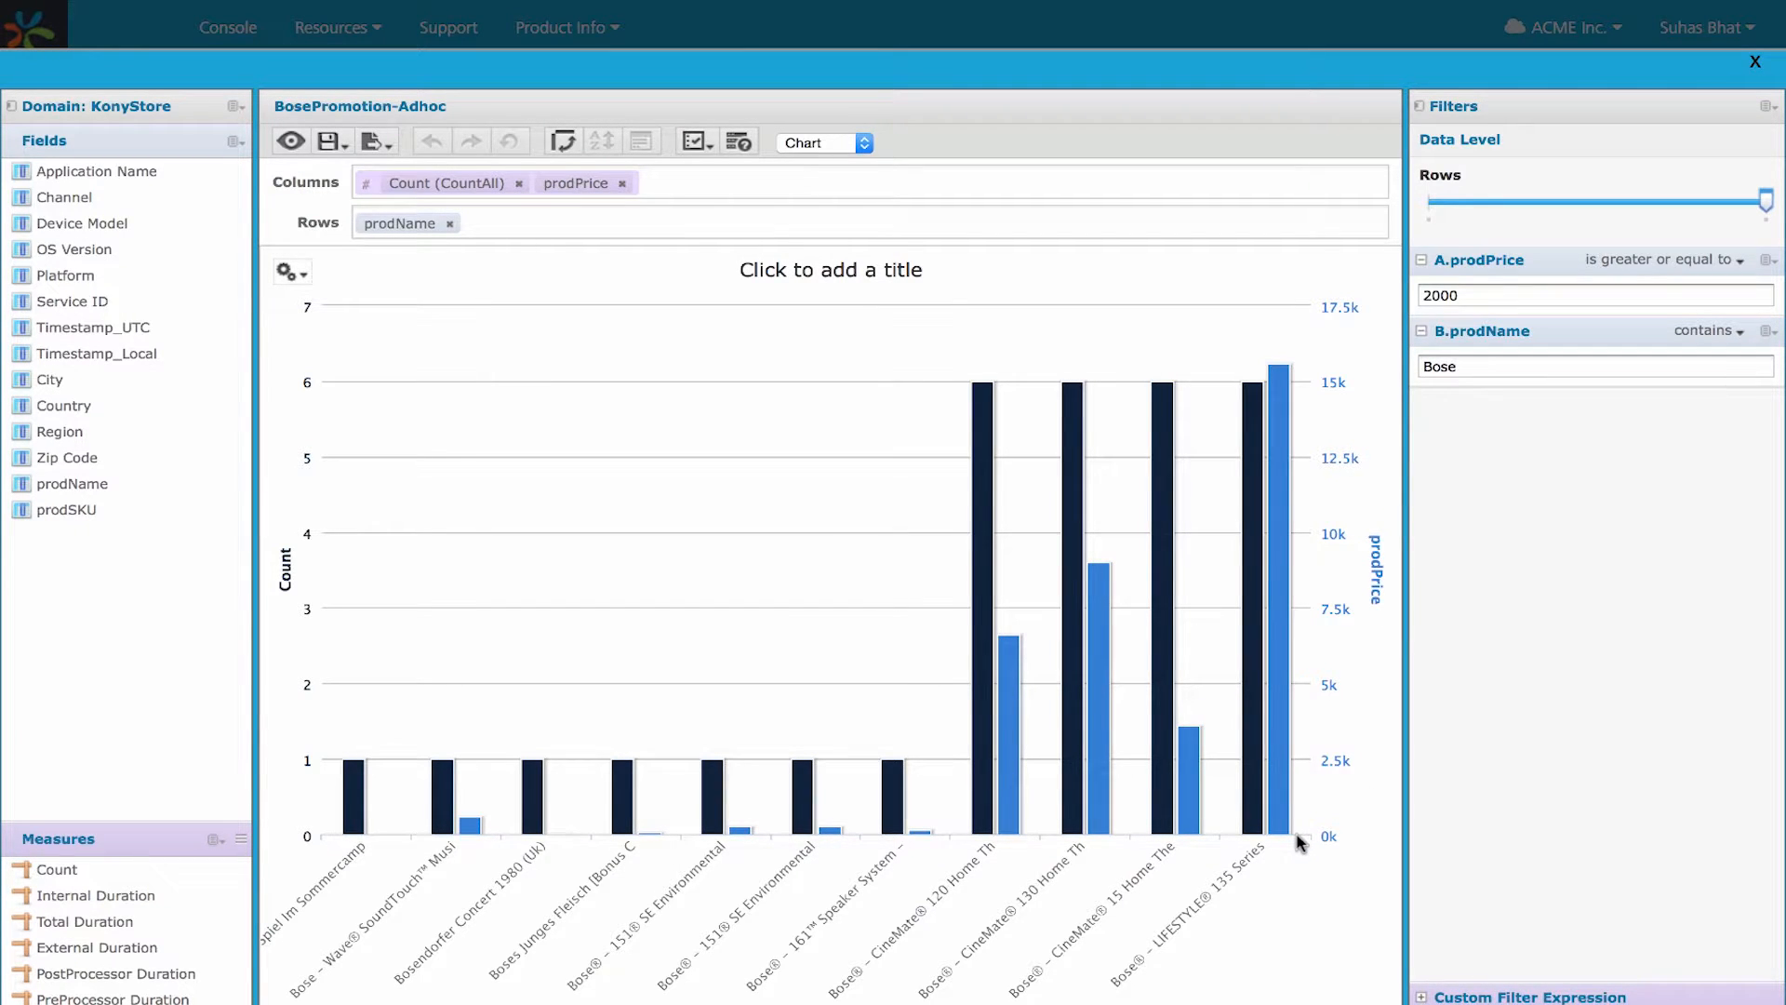
pyautogui.moveTo(1019, 609)
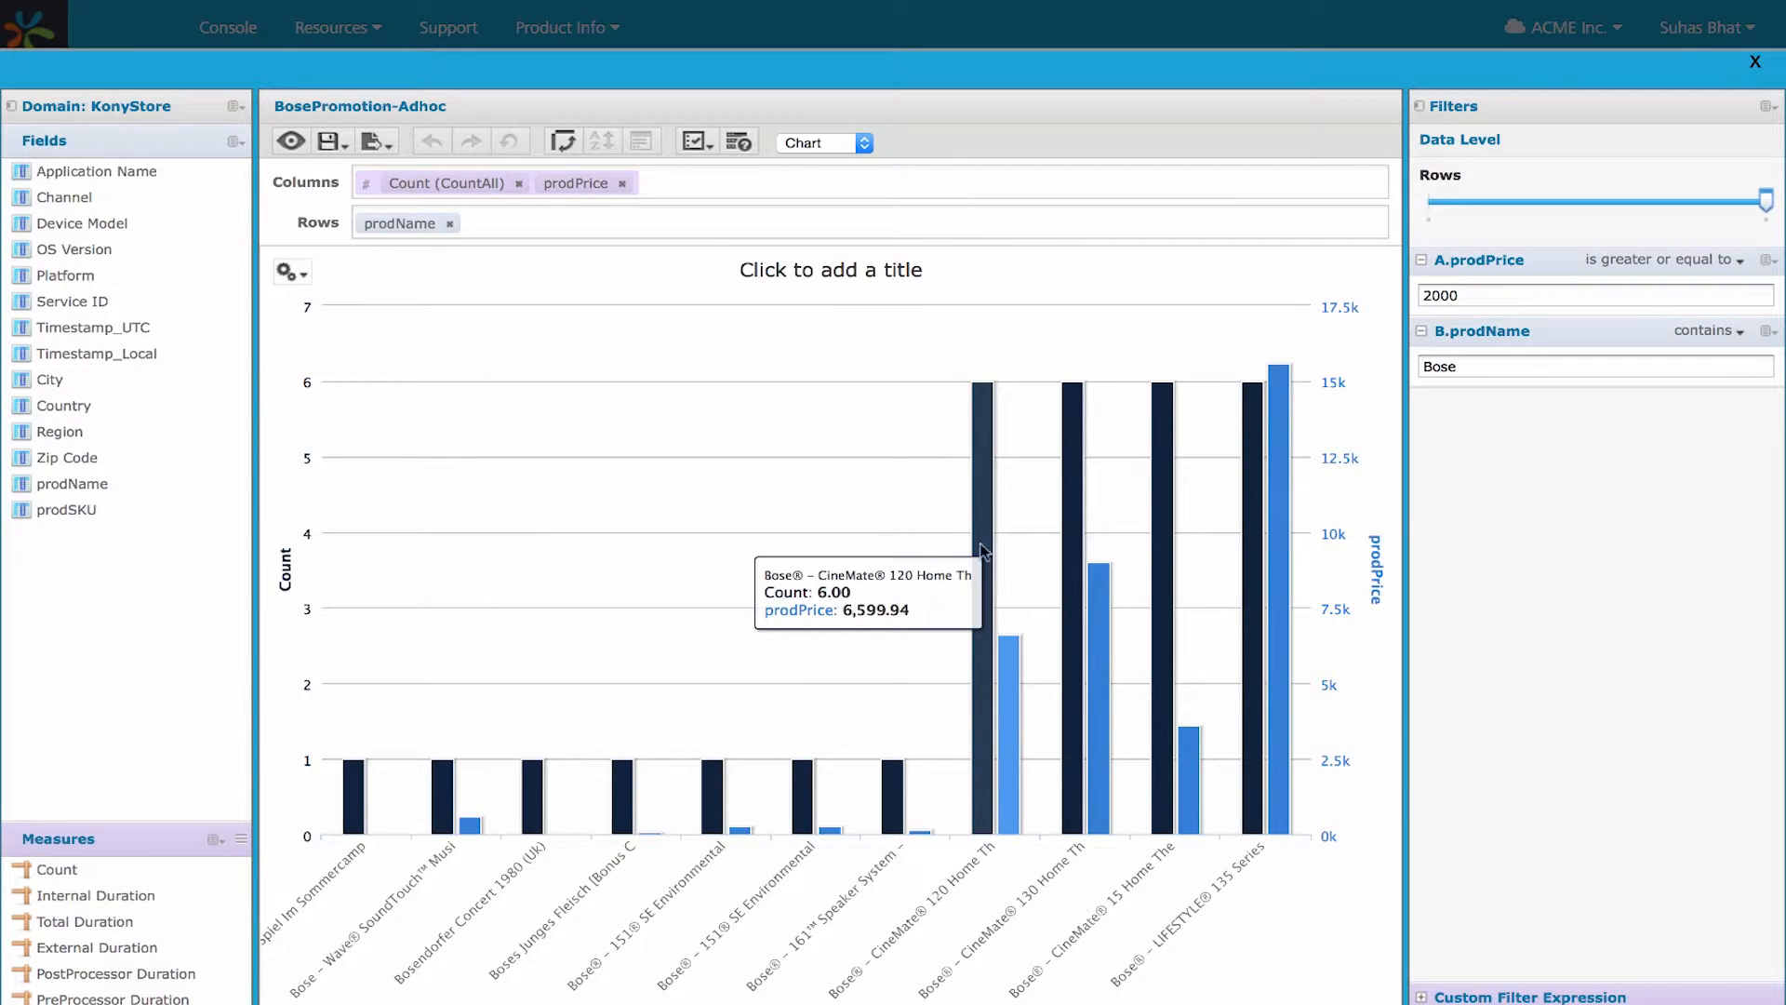
pyautogui.moveTo(1077, 517)
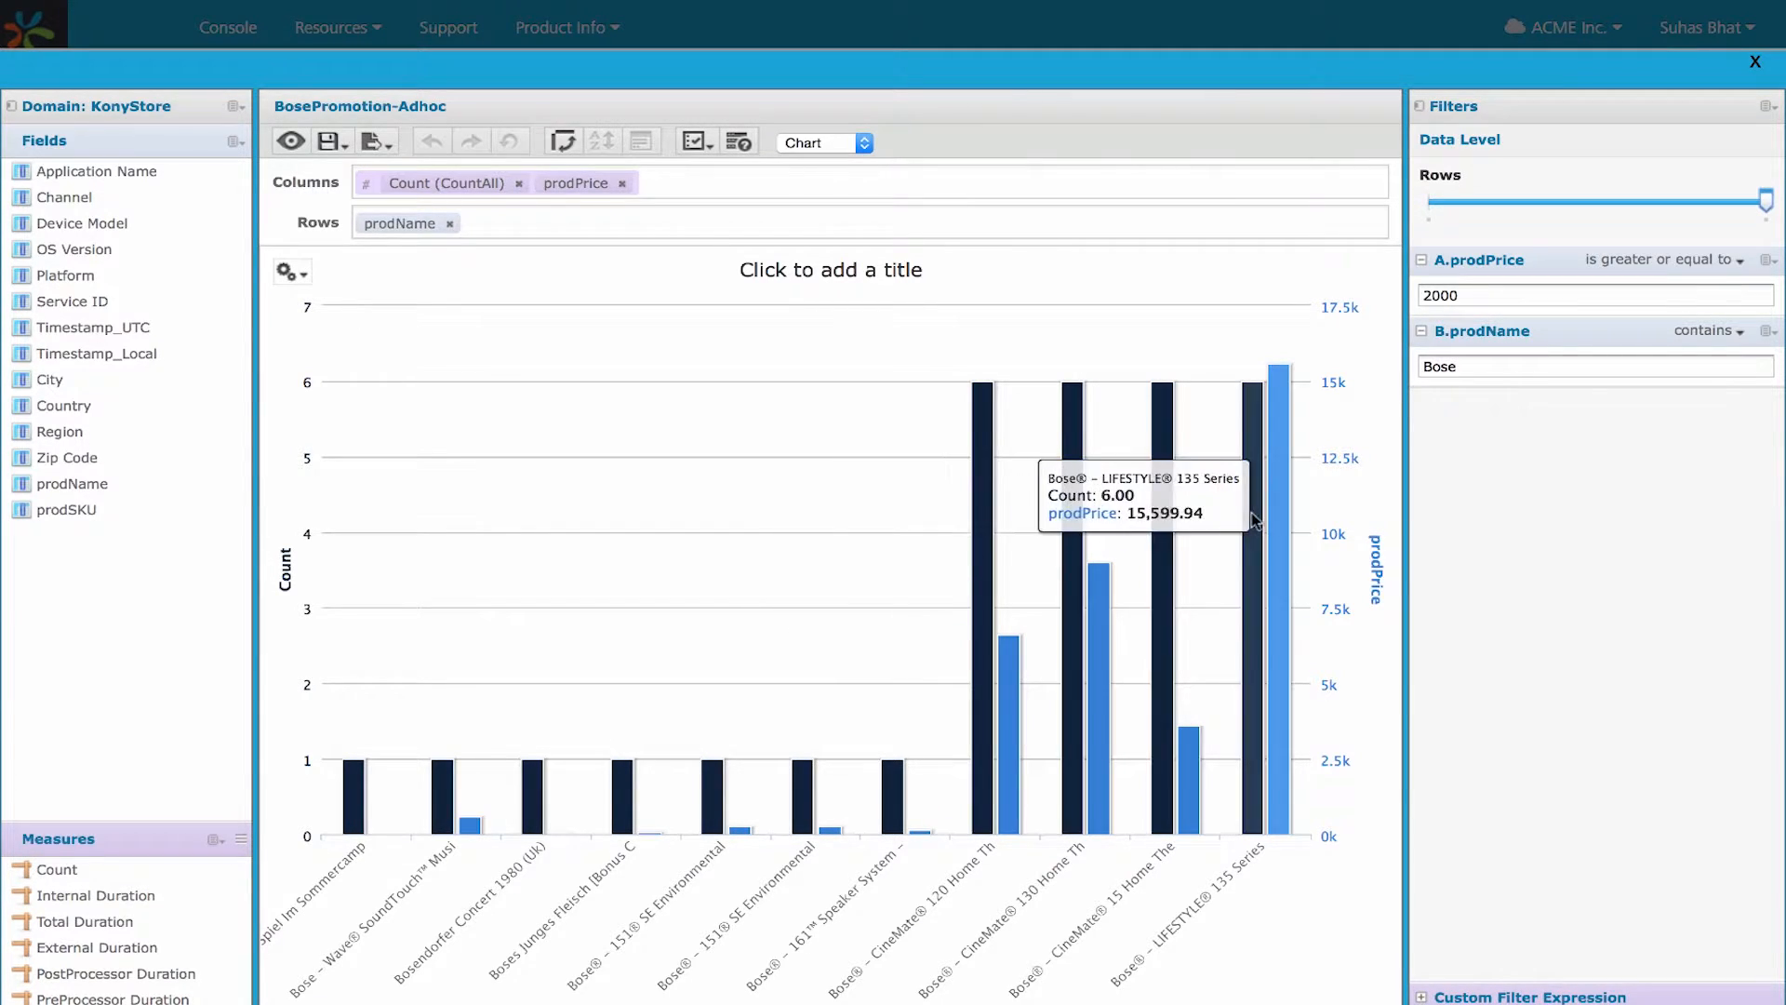
pyautogui.moveTo(1282, 519)
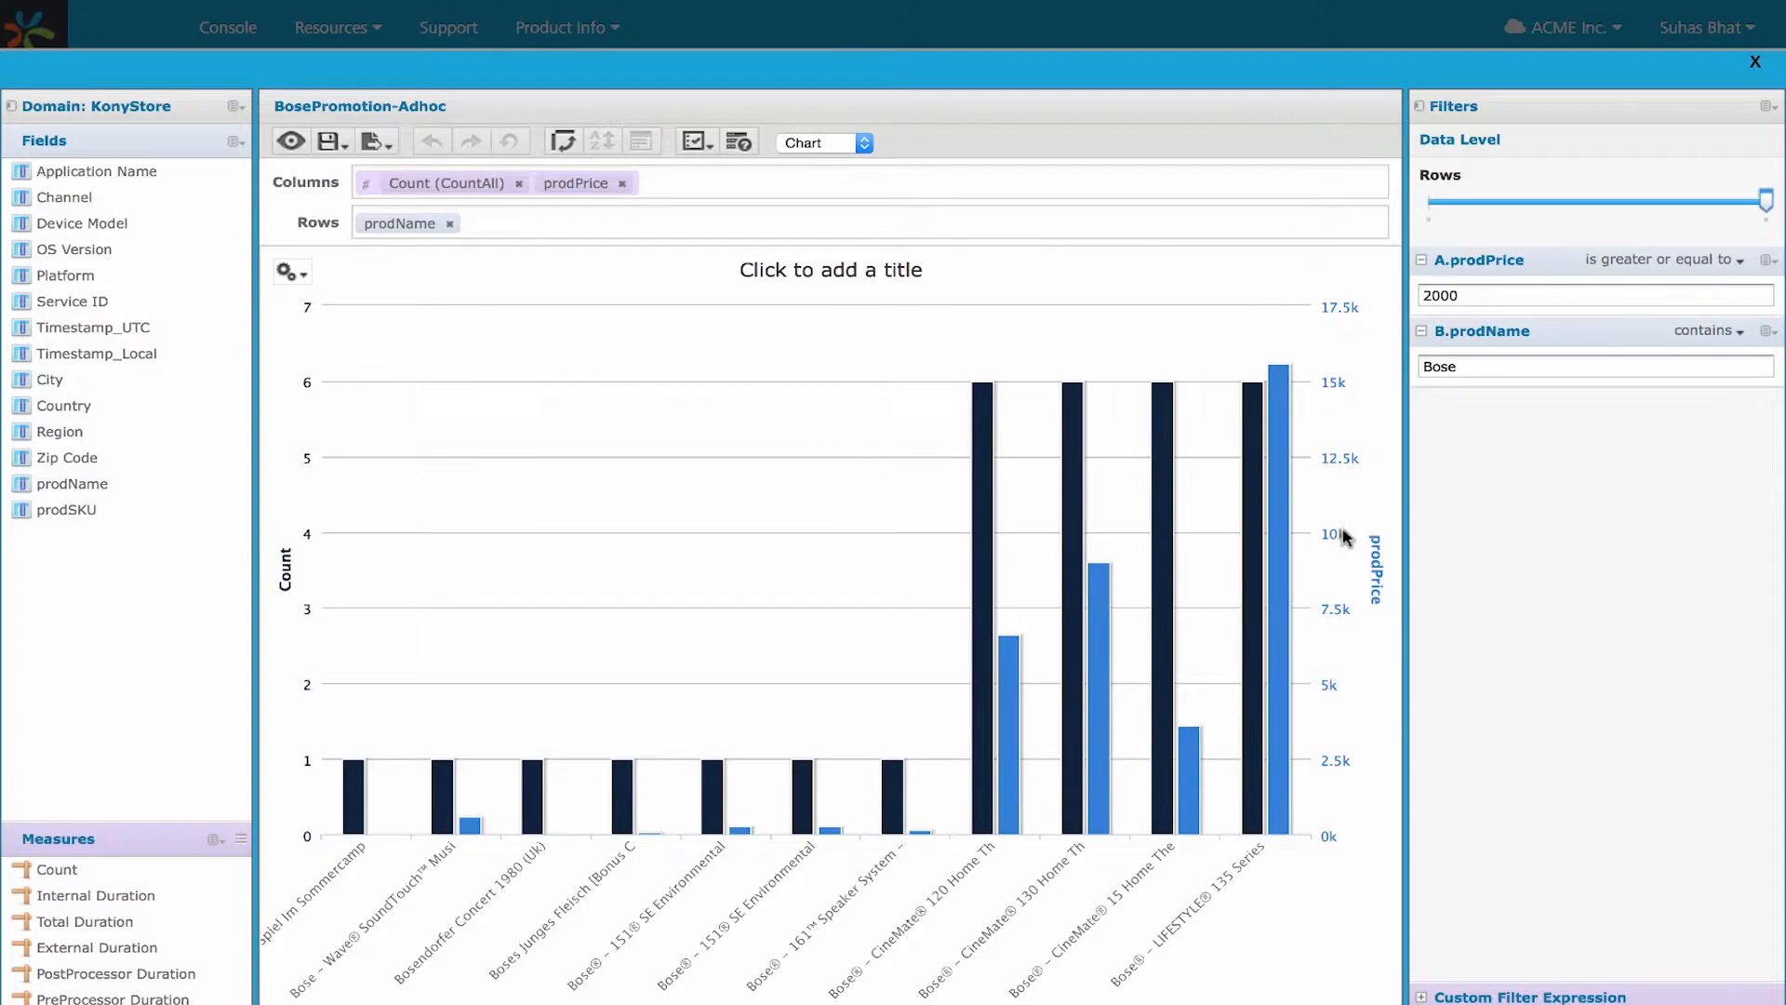
# - Set the prodName filter to contain "TV"
pyautogui.doubleClick(1484, 365)
pyautogui.write('TV')
pyautogui.press('Return')
pyautogui.scroll(-1, 1629, 709)
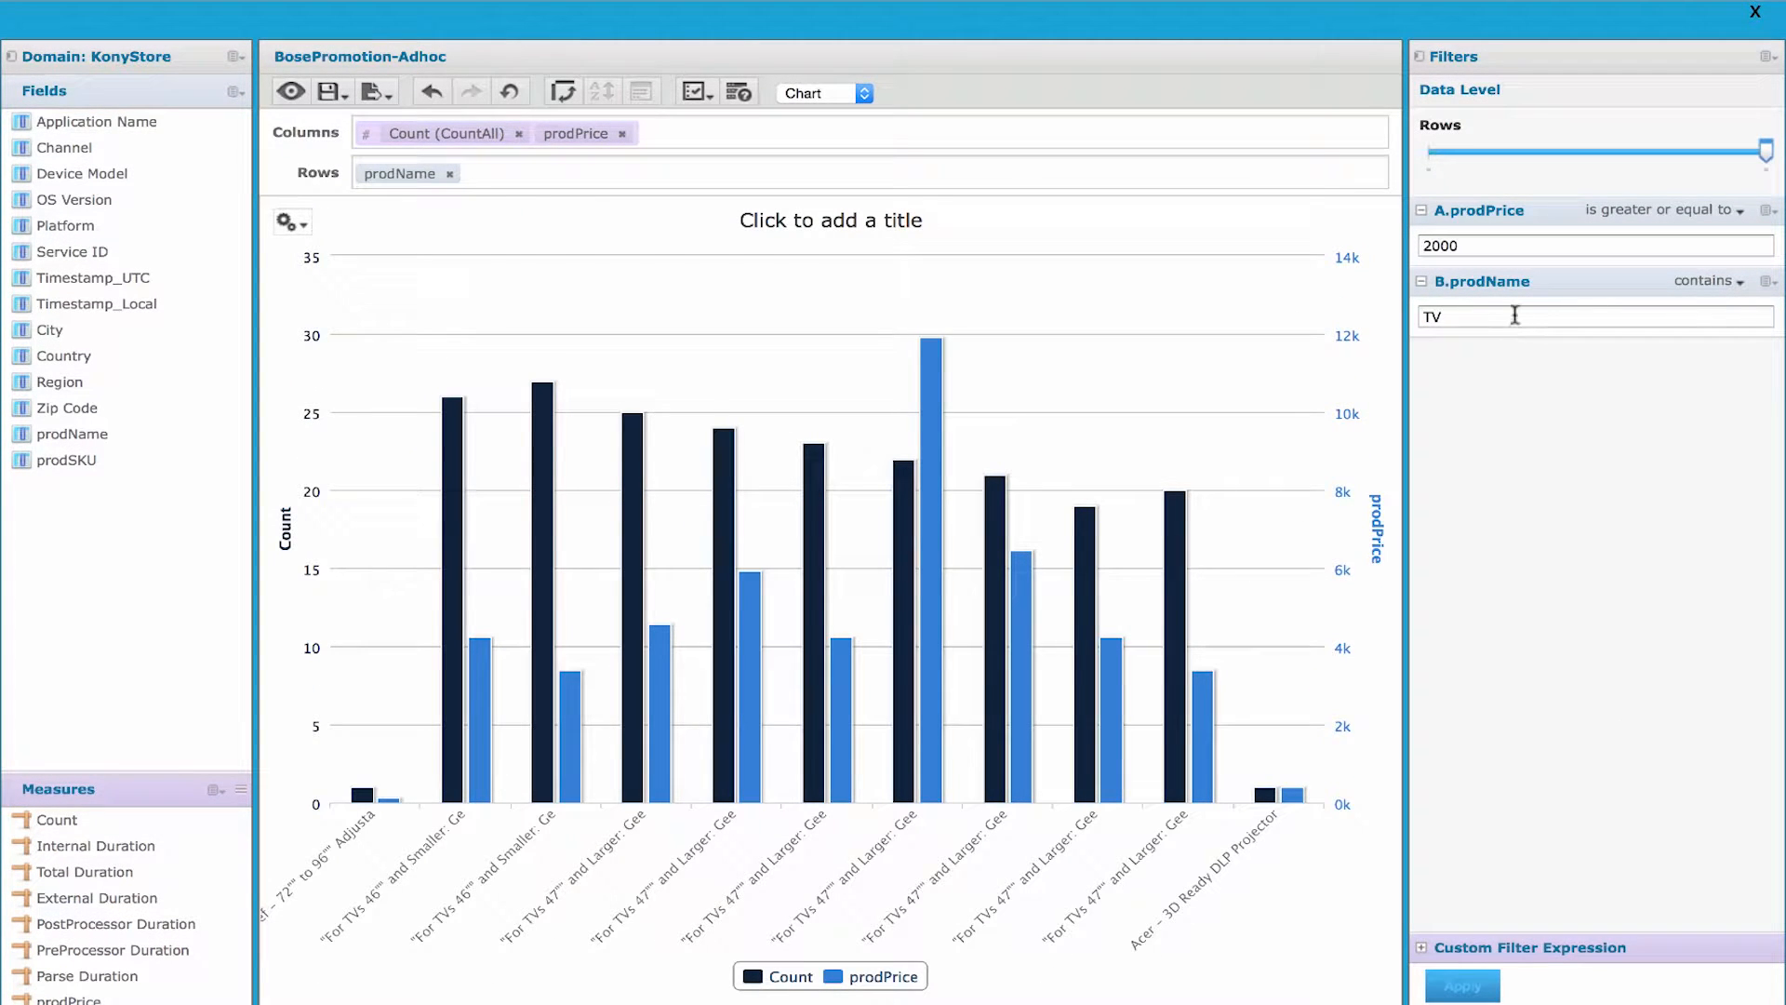
pyautogui.moveTo(1515, 316); pyautogui.dragTo(1388, 312)
pyautogui.click(1730, 213)
pyautogui.click(1732, 217)
pyautogui.click(1730, 282)
# - Display the view as a crosstab and sort its Count column in descending order
pyautogui.click(809, 94)
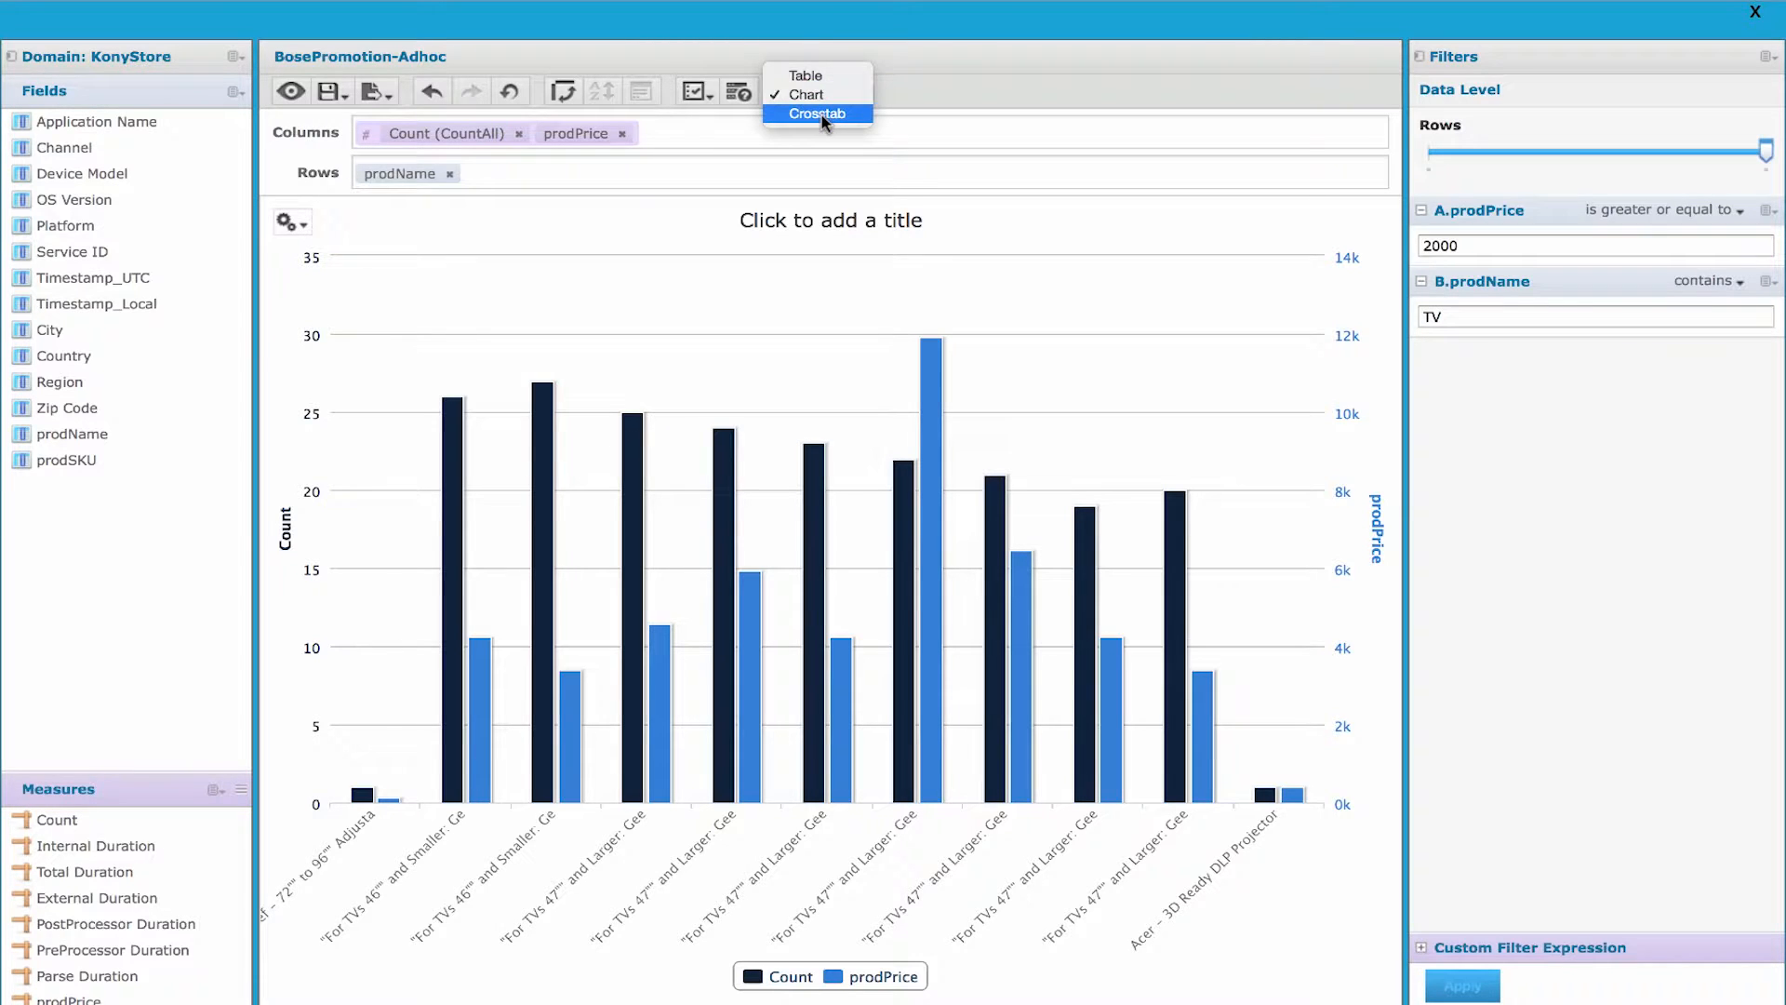
pyautogui.click(822, 115)
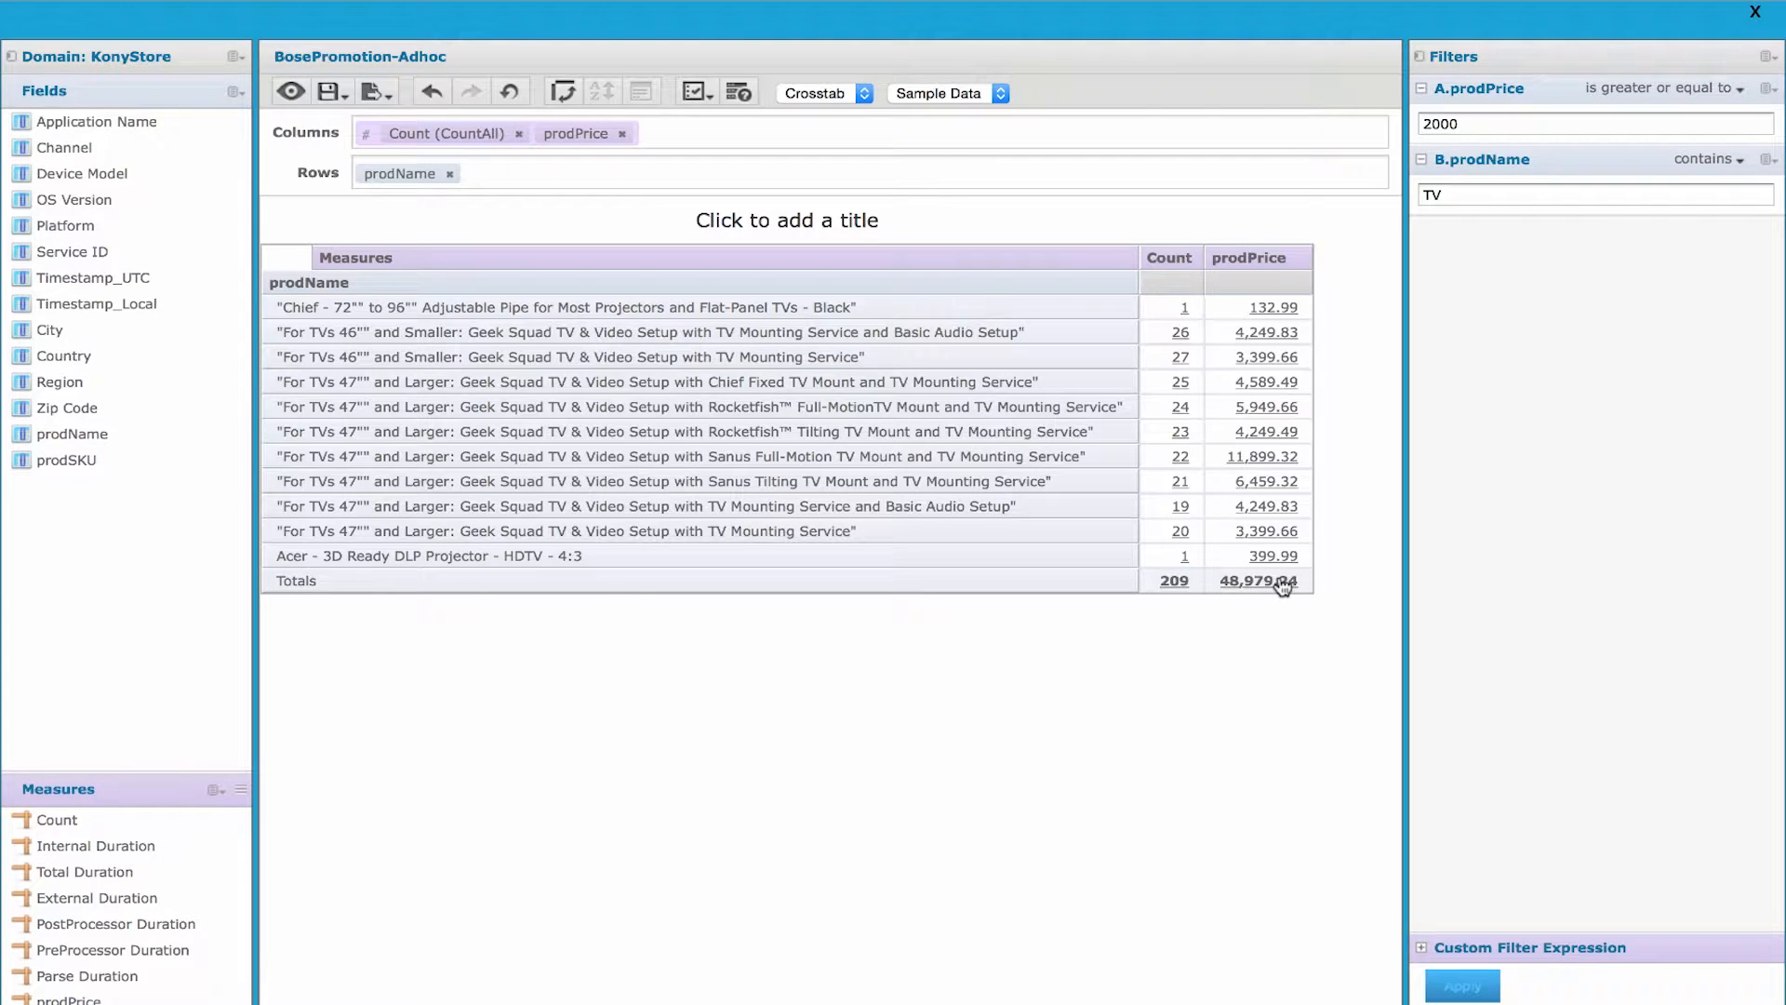
pyautogui.click(1167, 263)
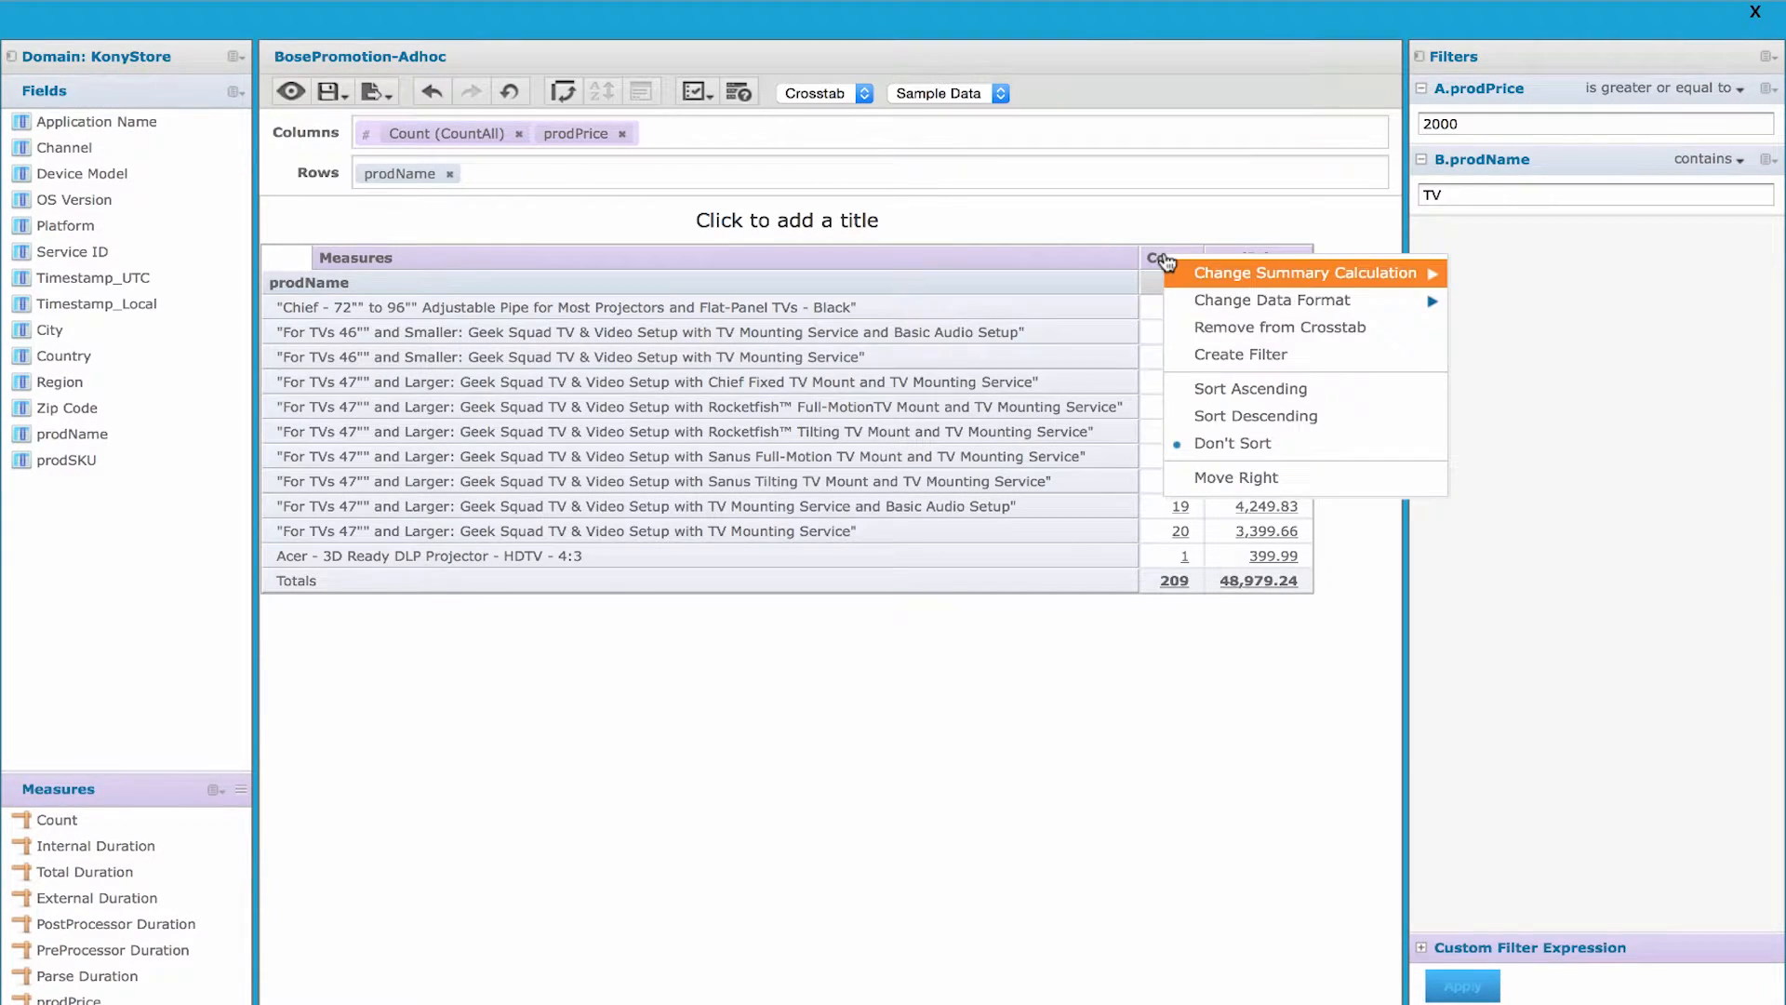
pyautogui.moveTo(1243, 297)
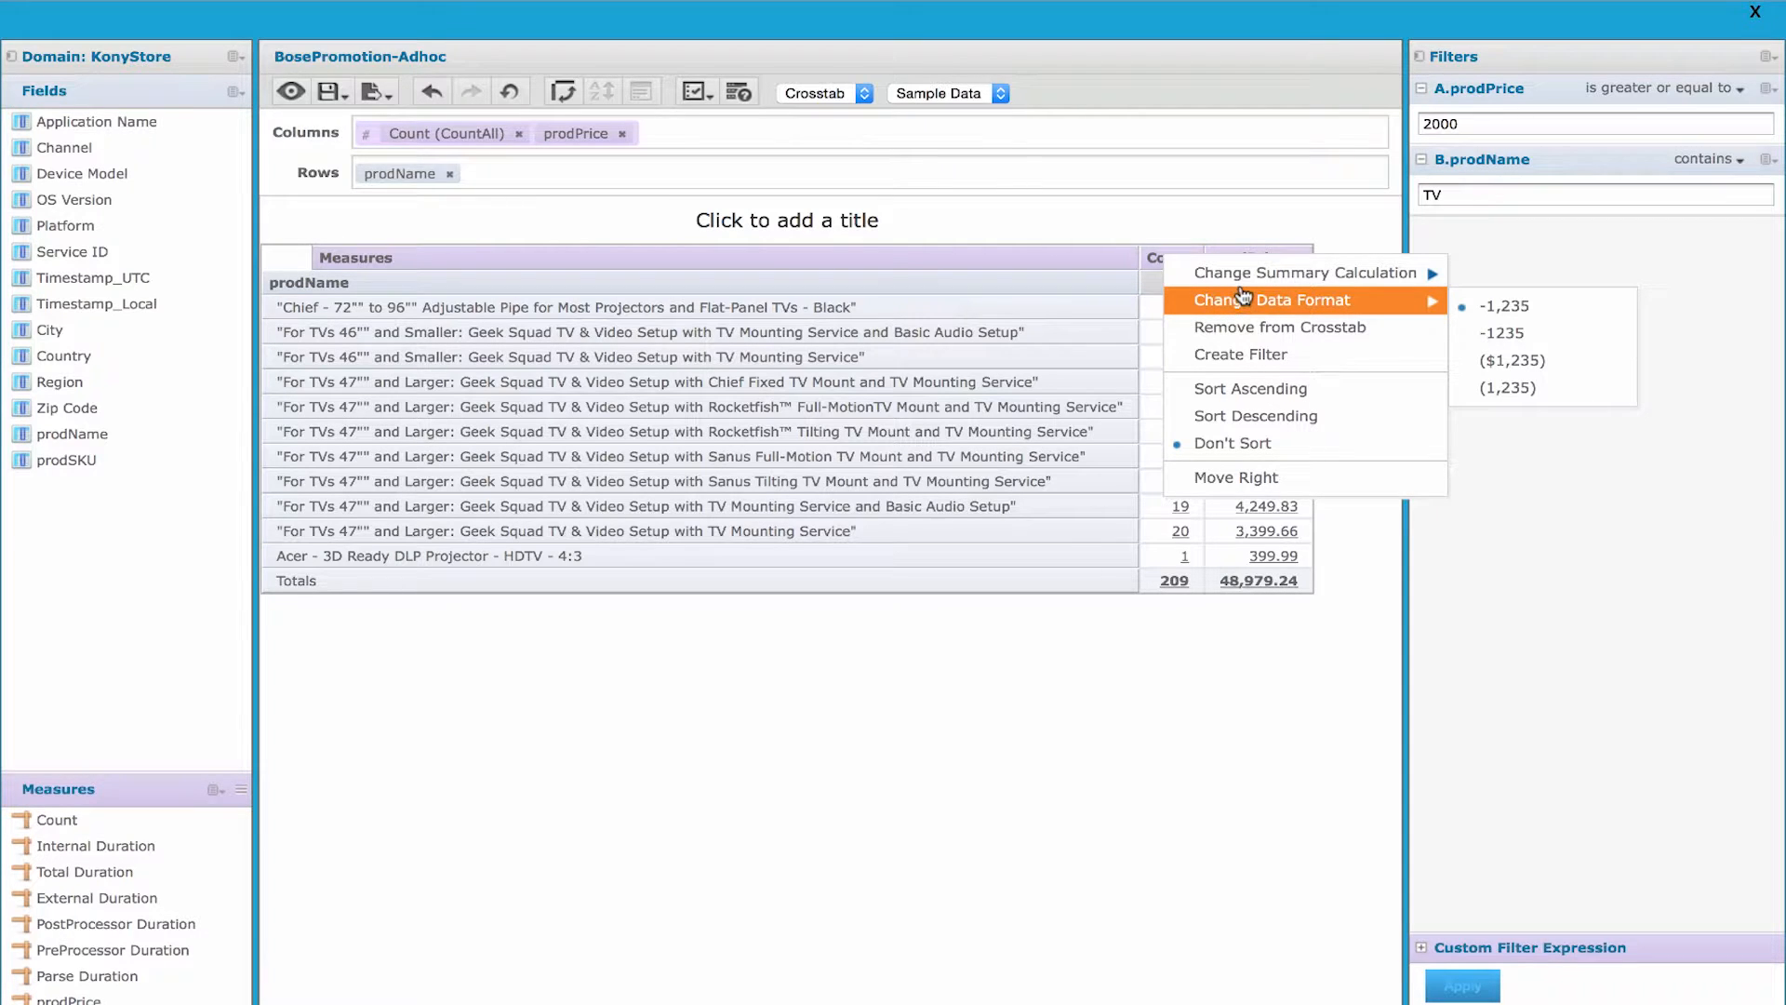
pyautogui.click(1247, 416)
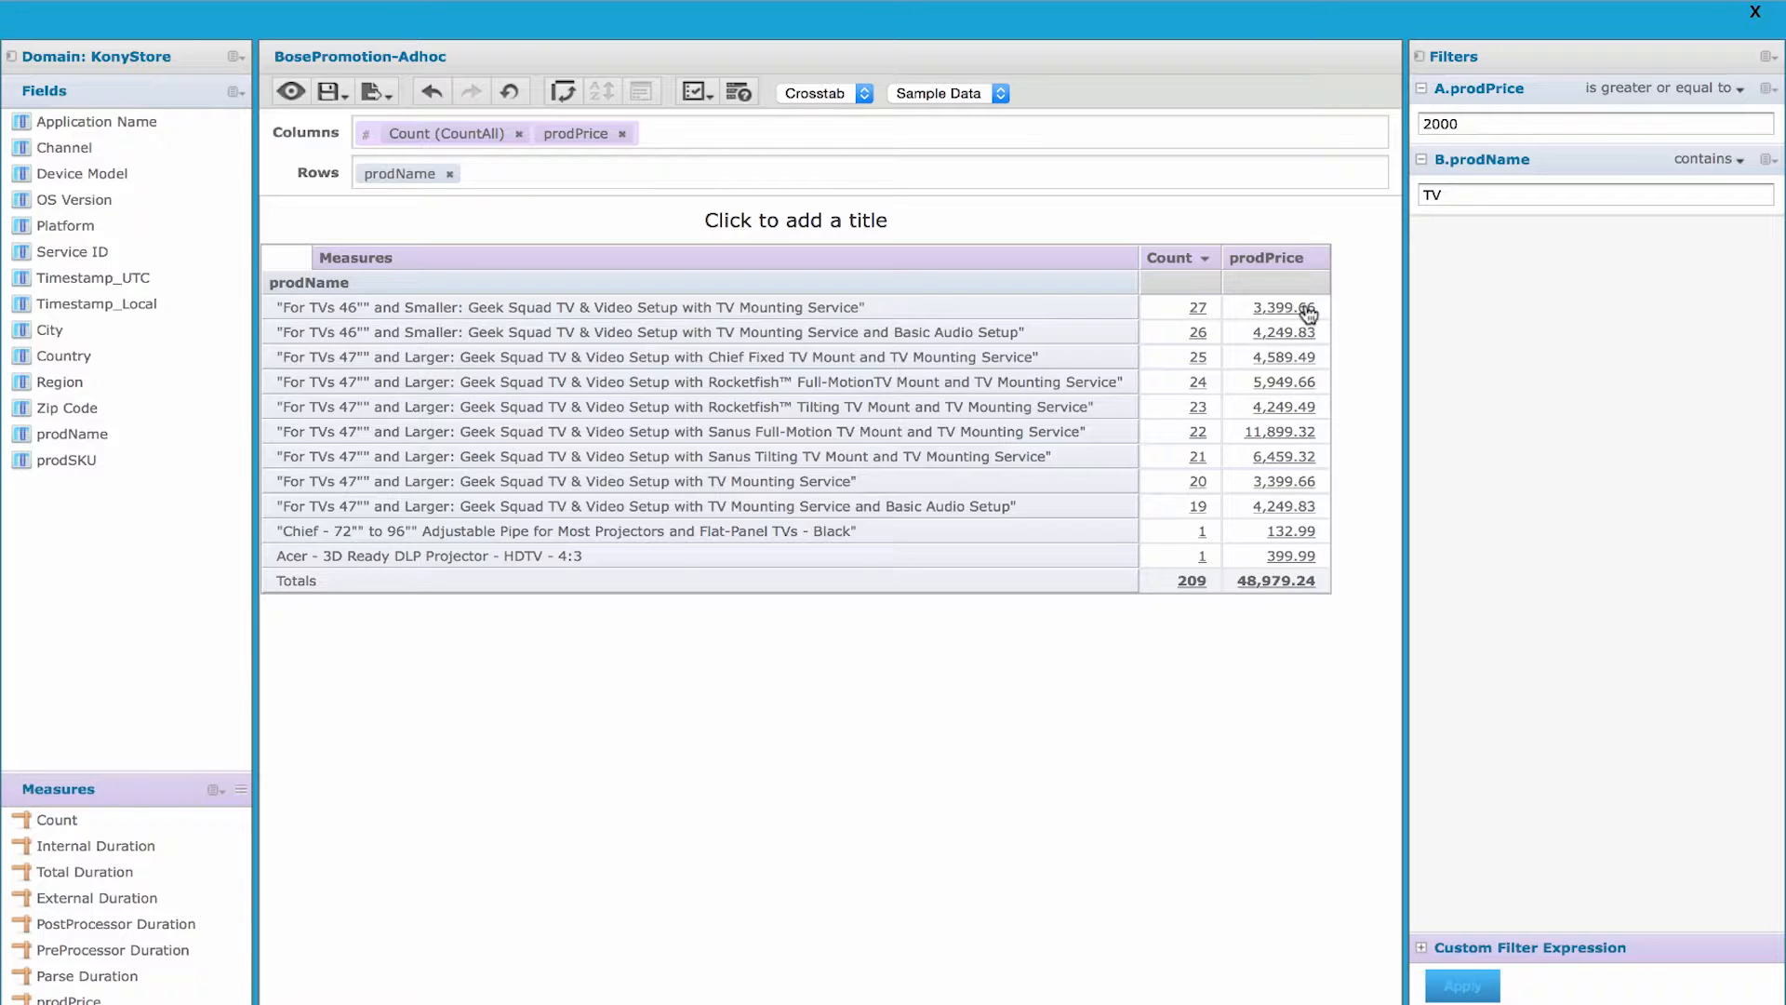
# - Change the prodPrice summary calculation to Average and close the ad hoc view
pyautogui.click(1297, 266)
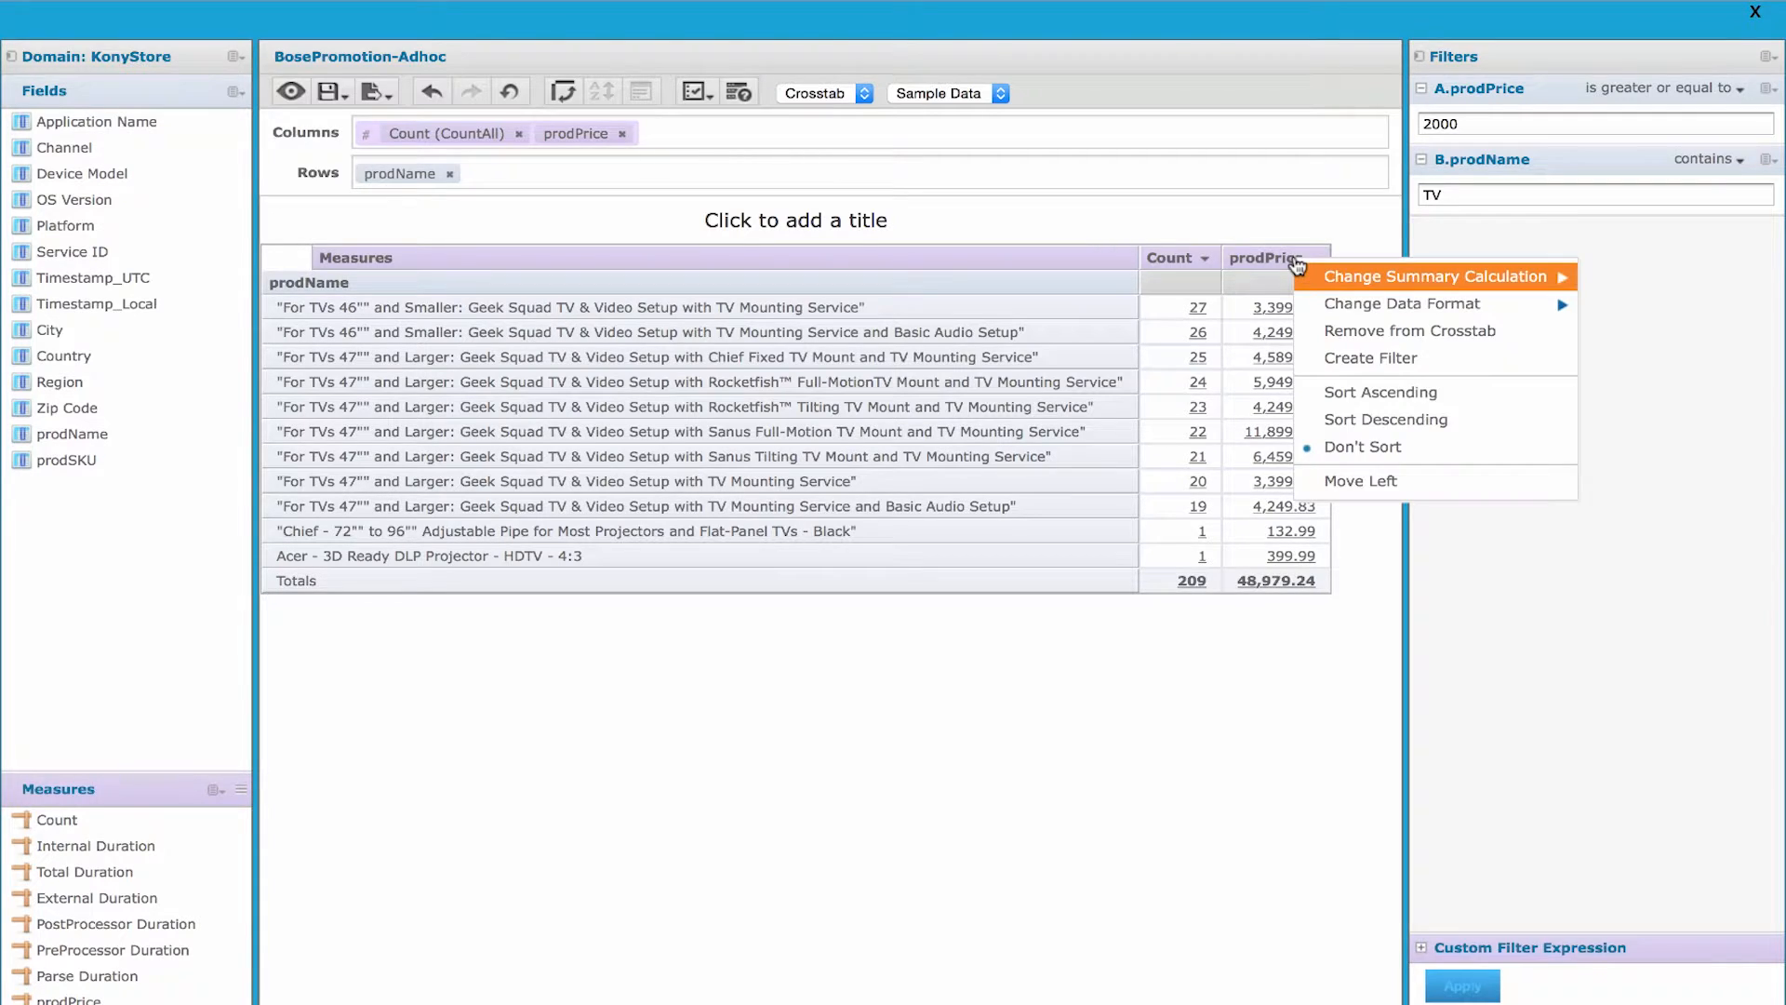
pyautogui.moveTo(1341, 290)
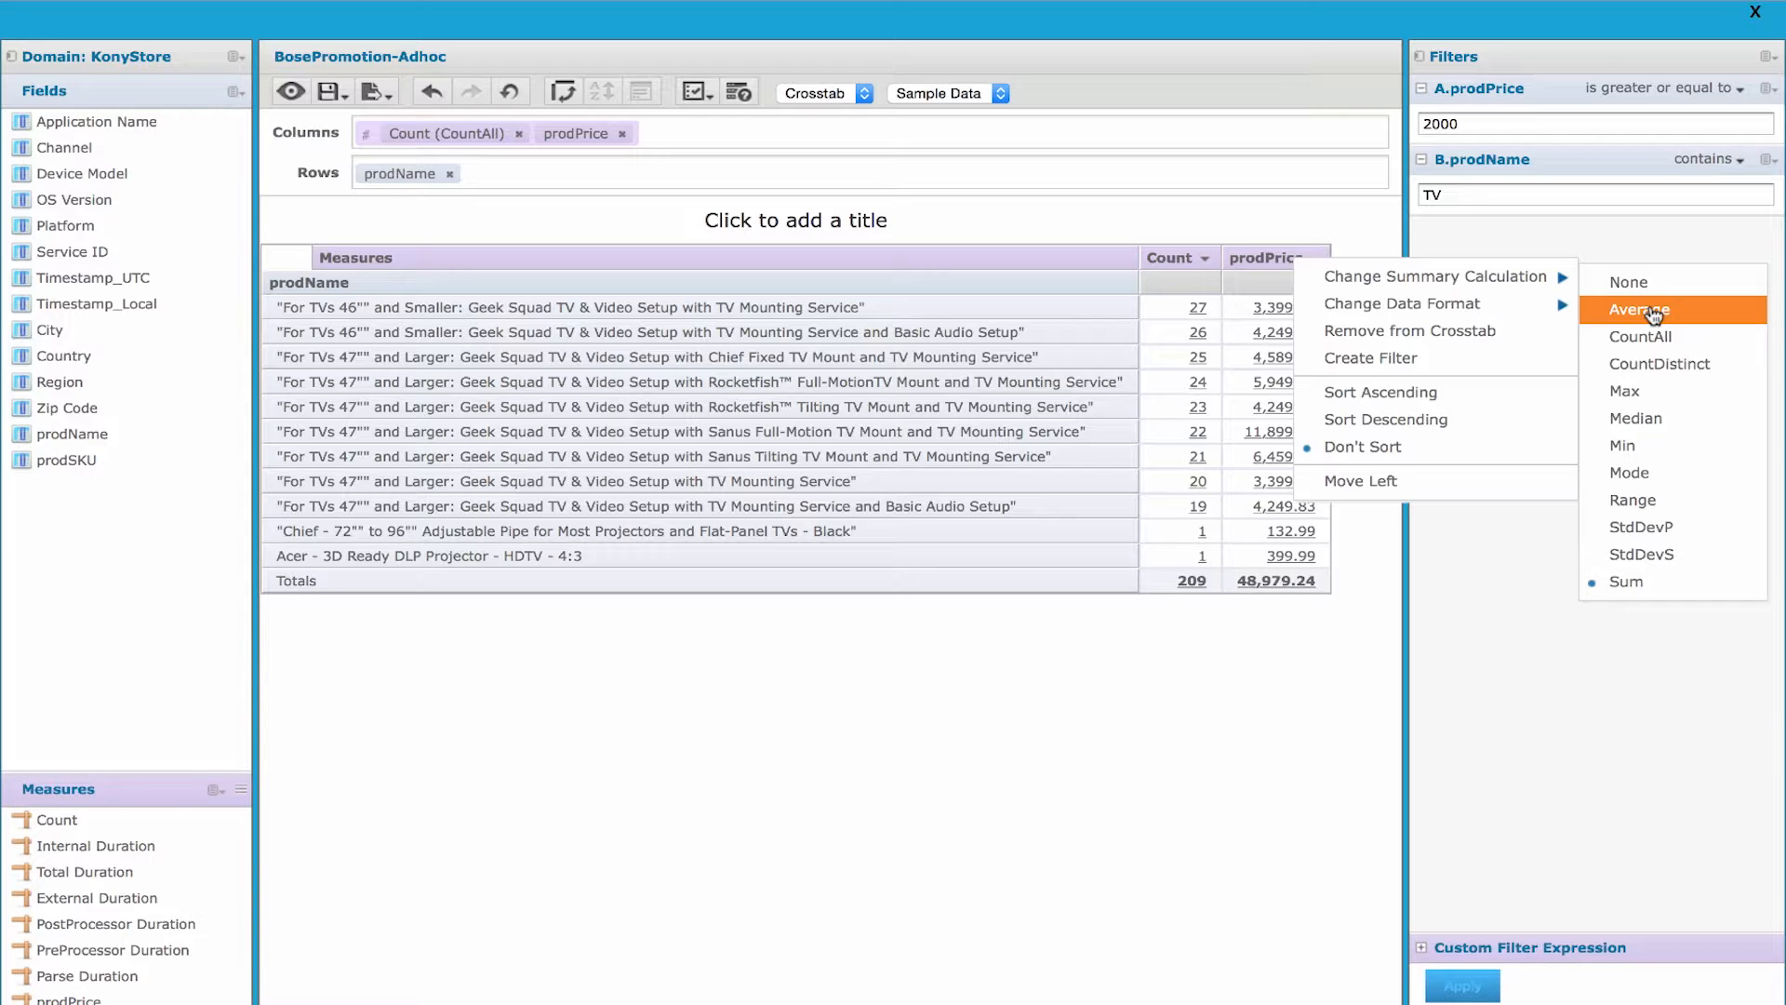
pyautogui.click(1653, 311)
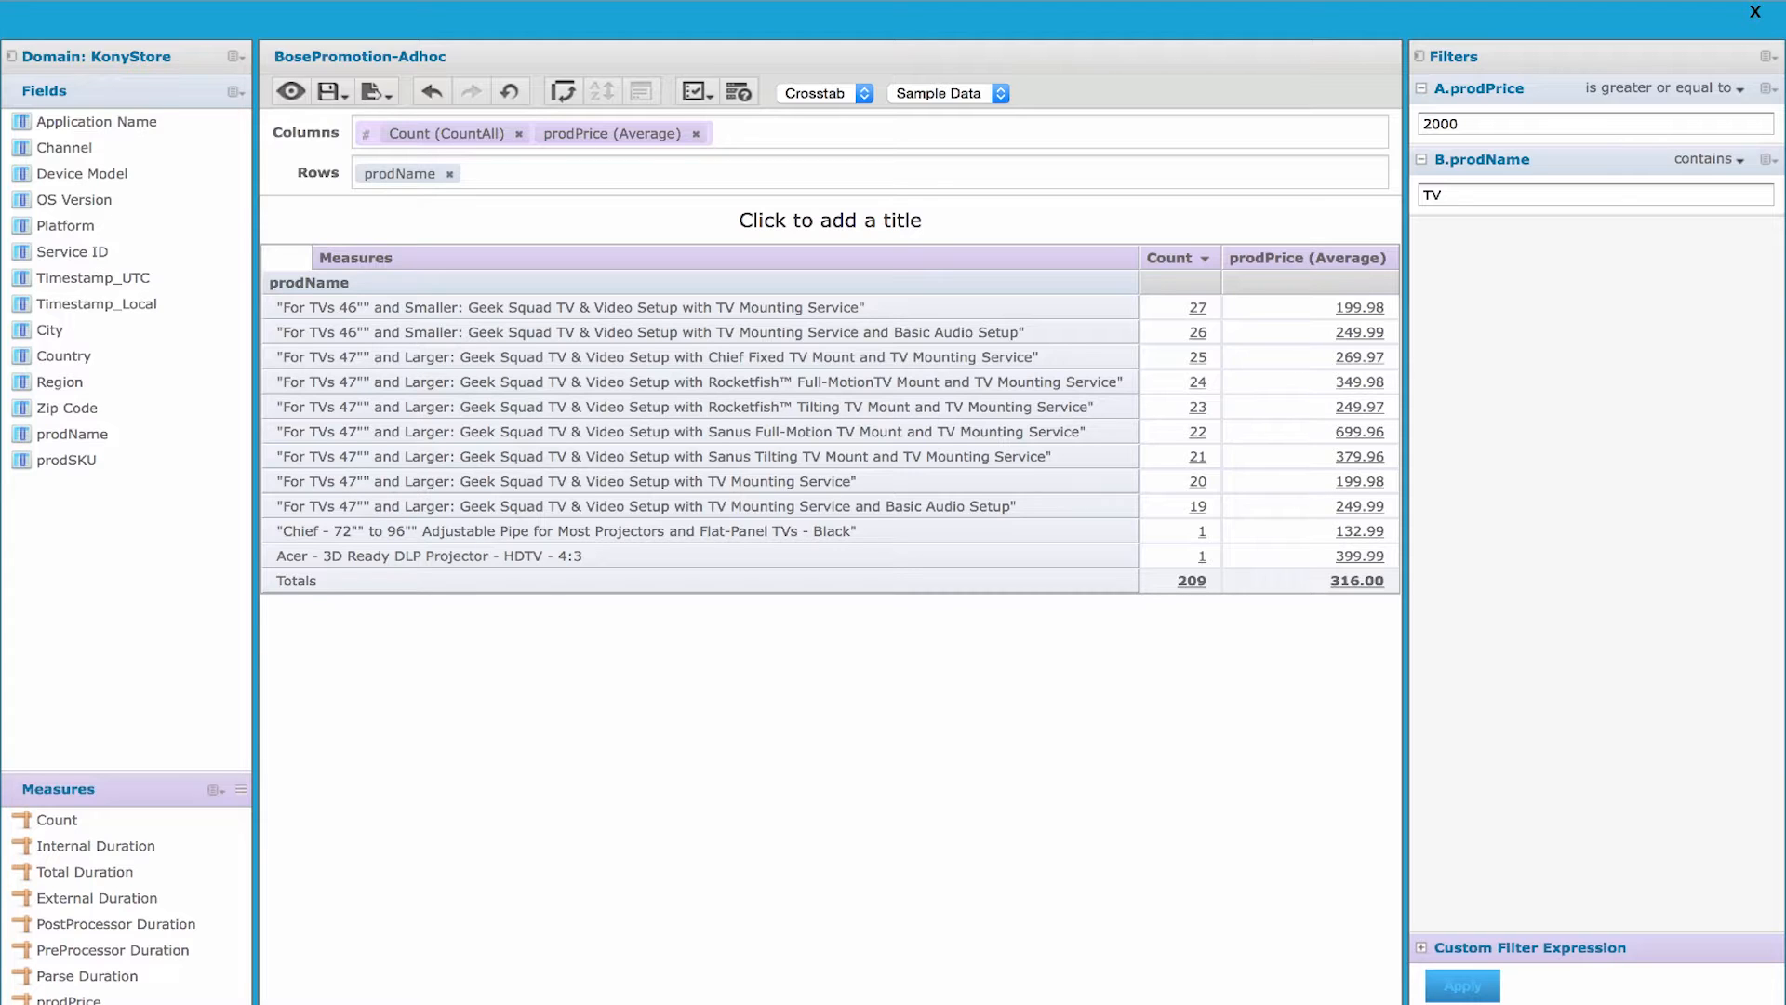
pyautogui.click(1755, 17)
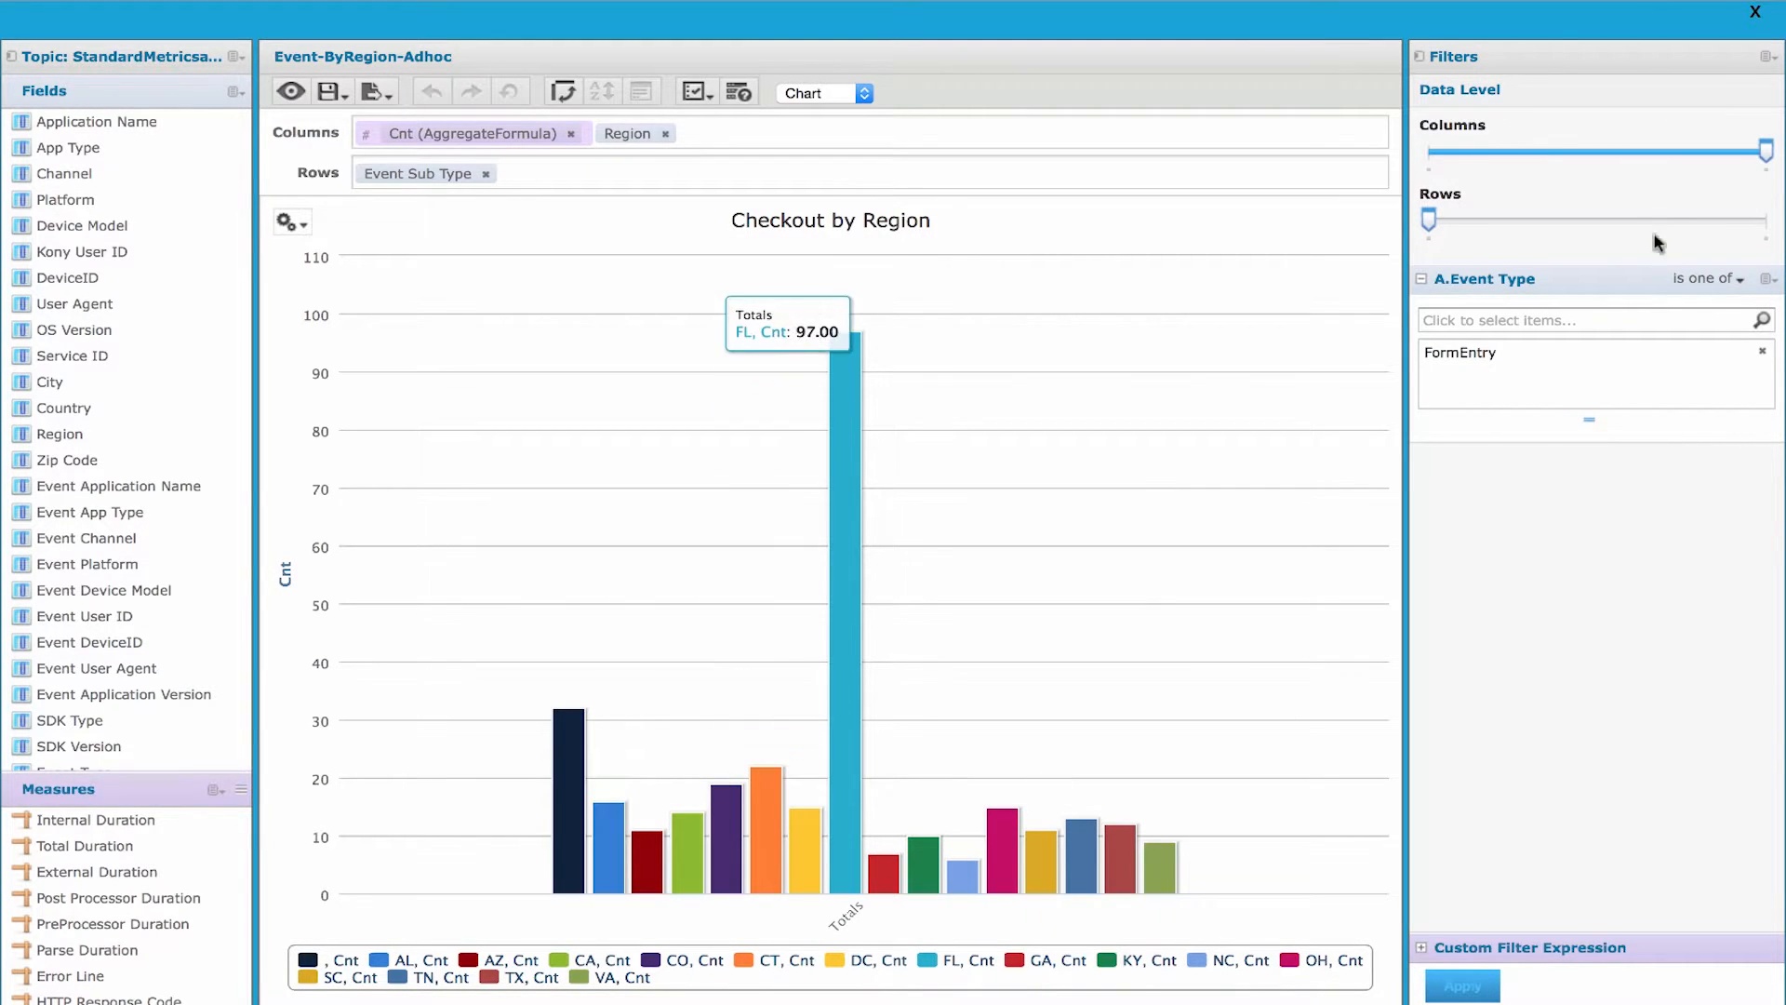
# - Collapse the Checkout by Region chart's column data level to Total and restore the breakdown by region
pyautogui.moveTo(1772, 148)
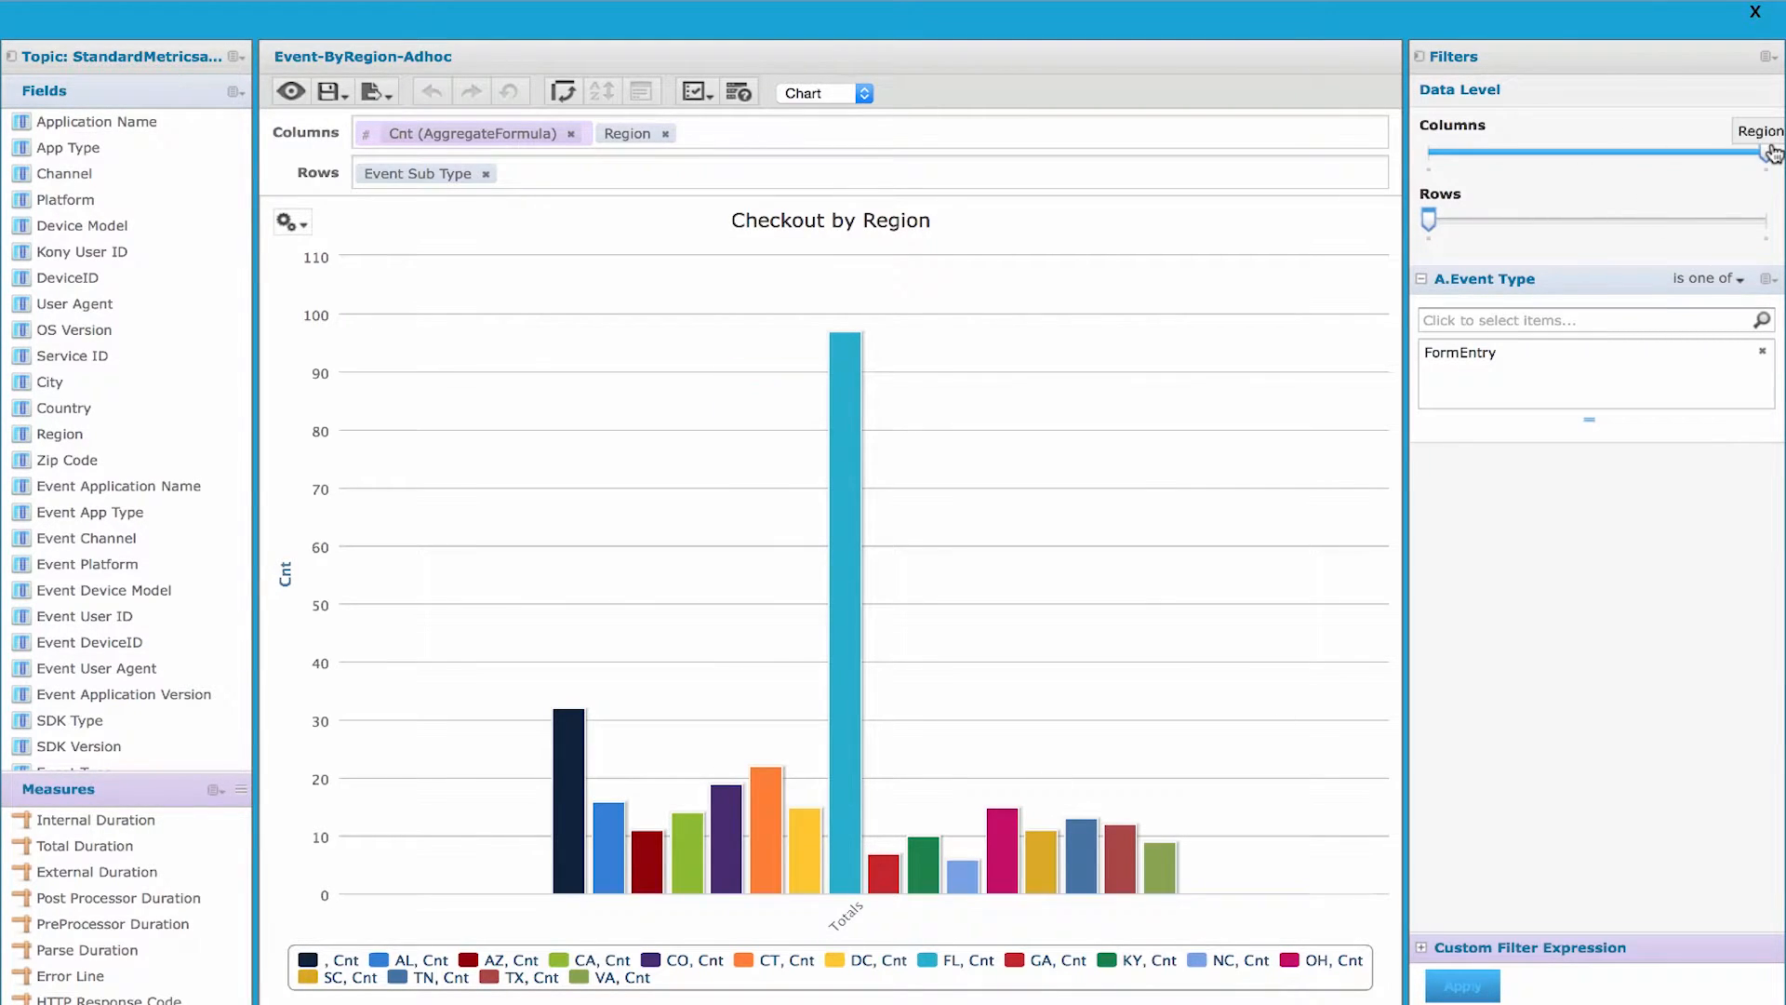
pyautogui.click(1431, 157)
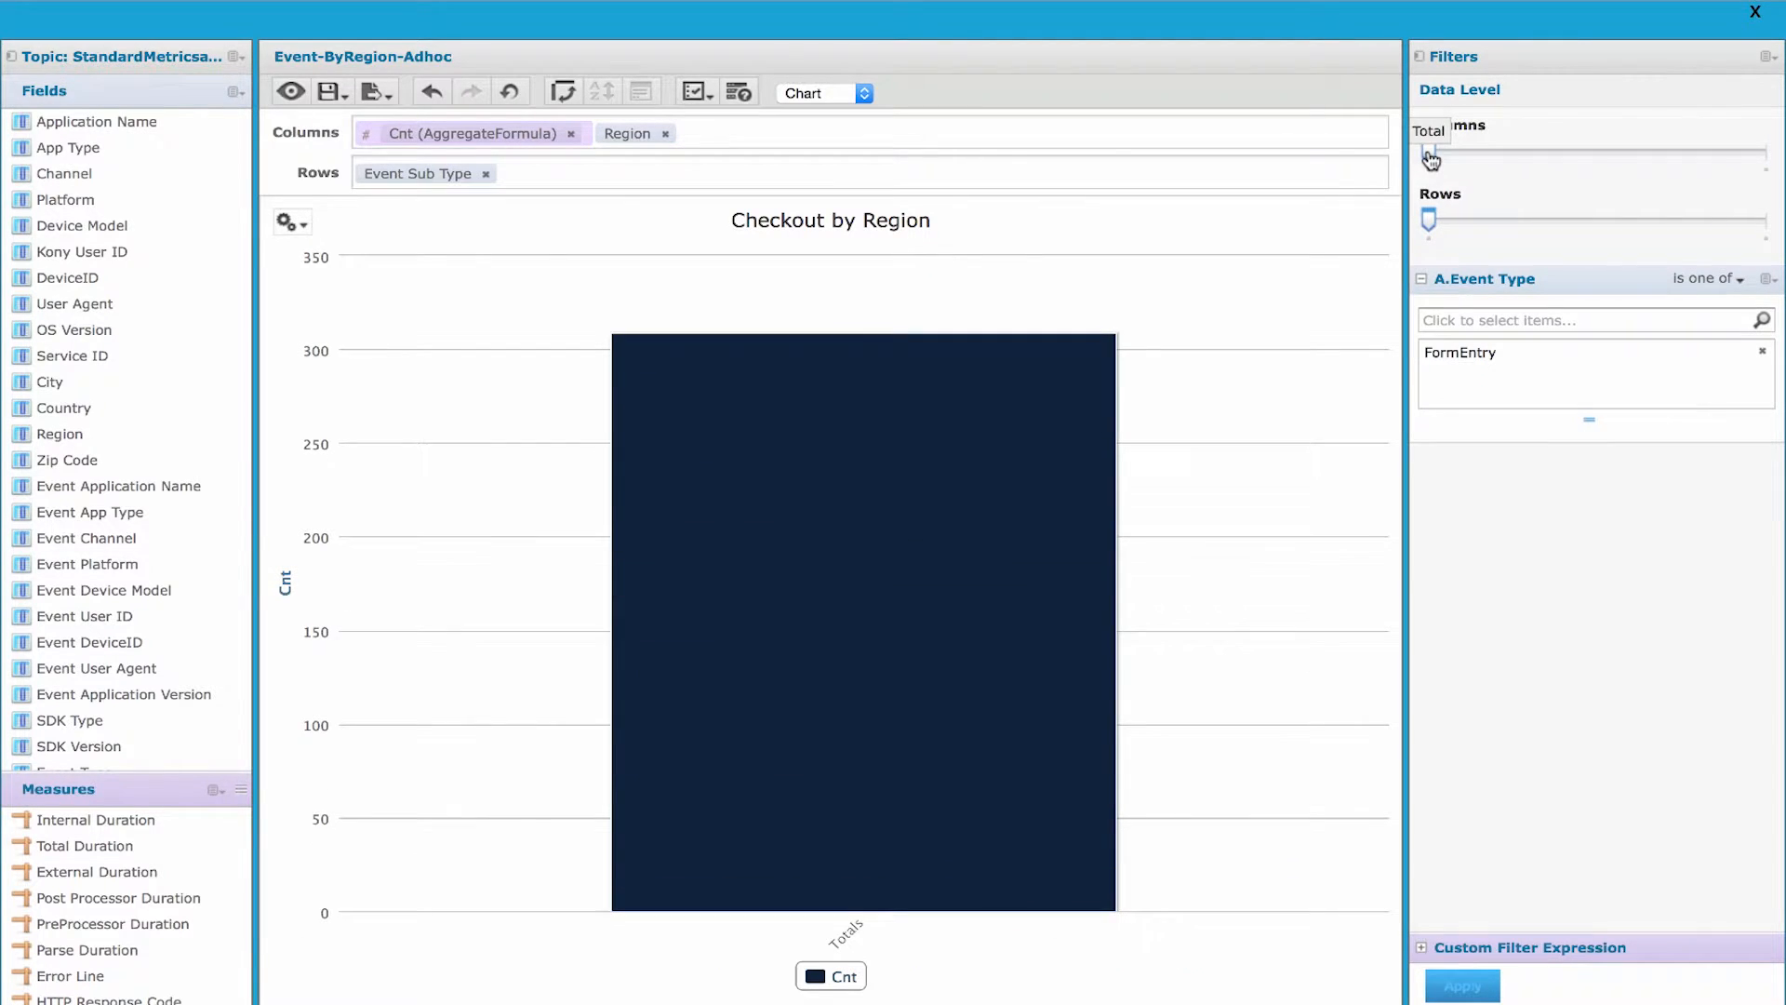
pyautogui.click(1763, 153)
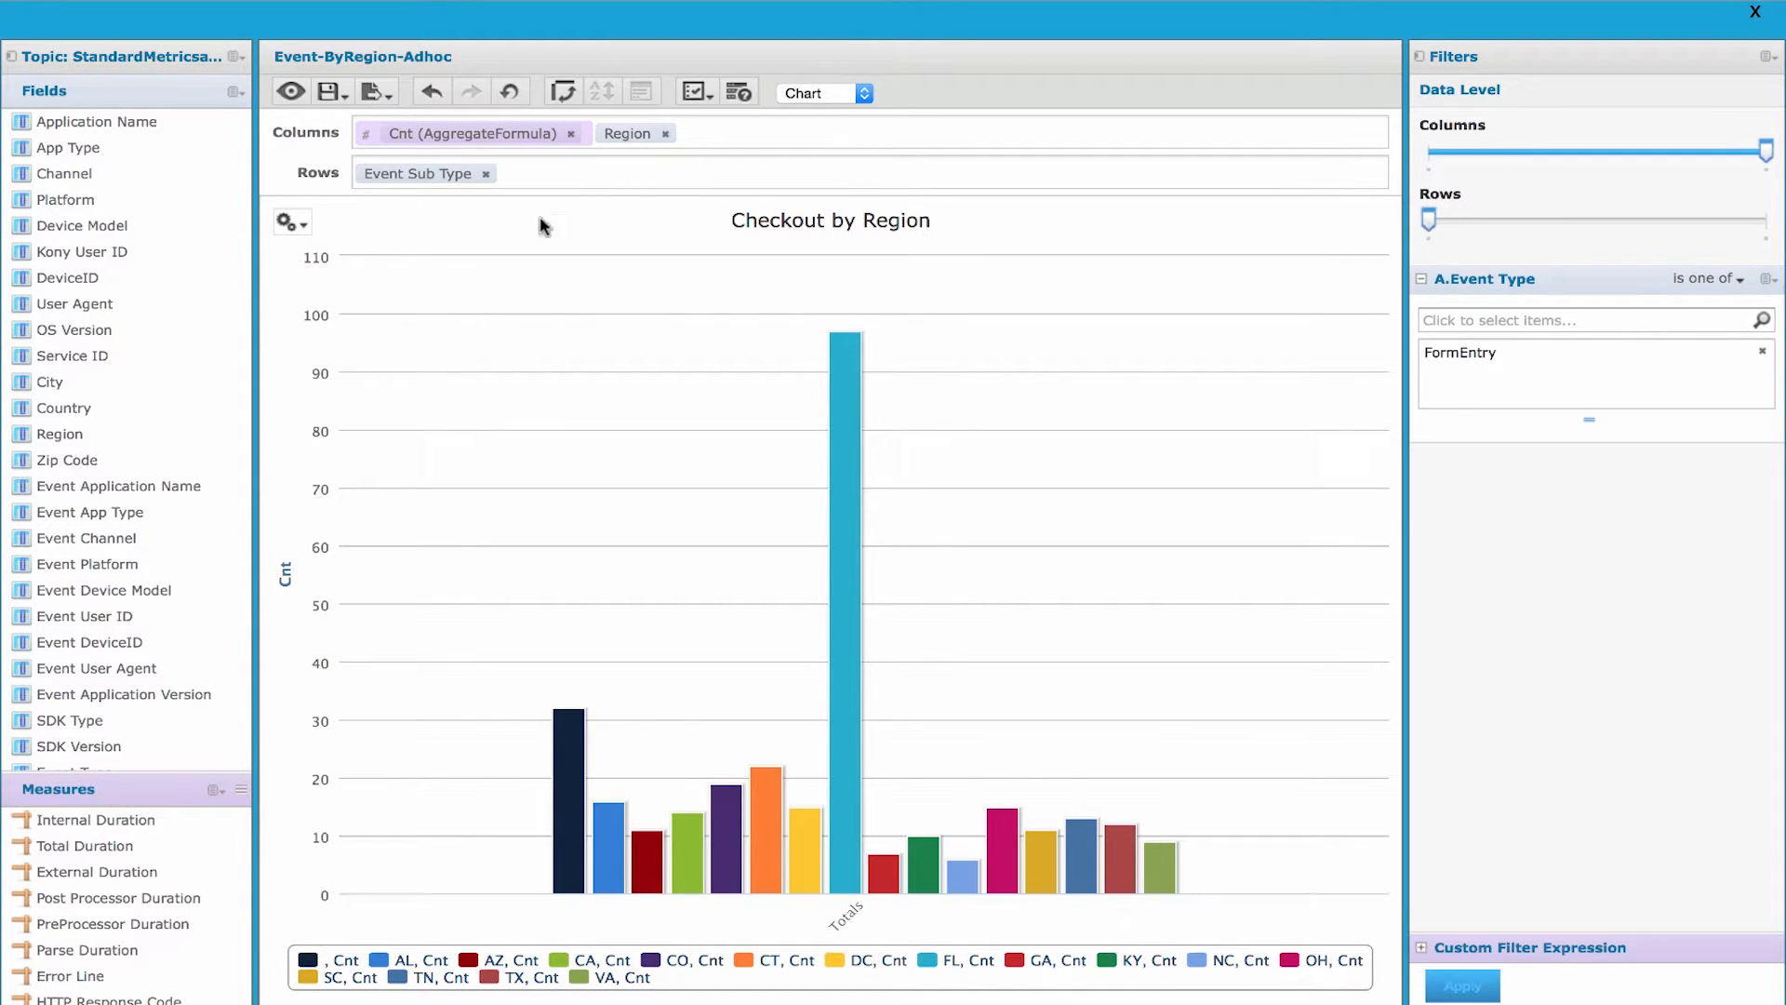
# - Expand the chart's row data level to Event Sub Type and create an Event Sub Type filter equal to Checkout
pyautogui.click(1759, 222)
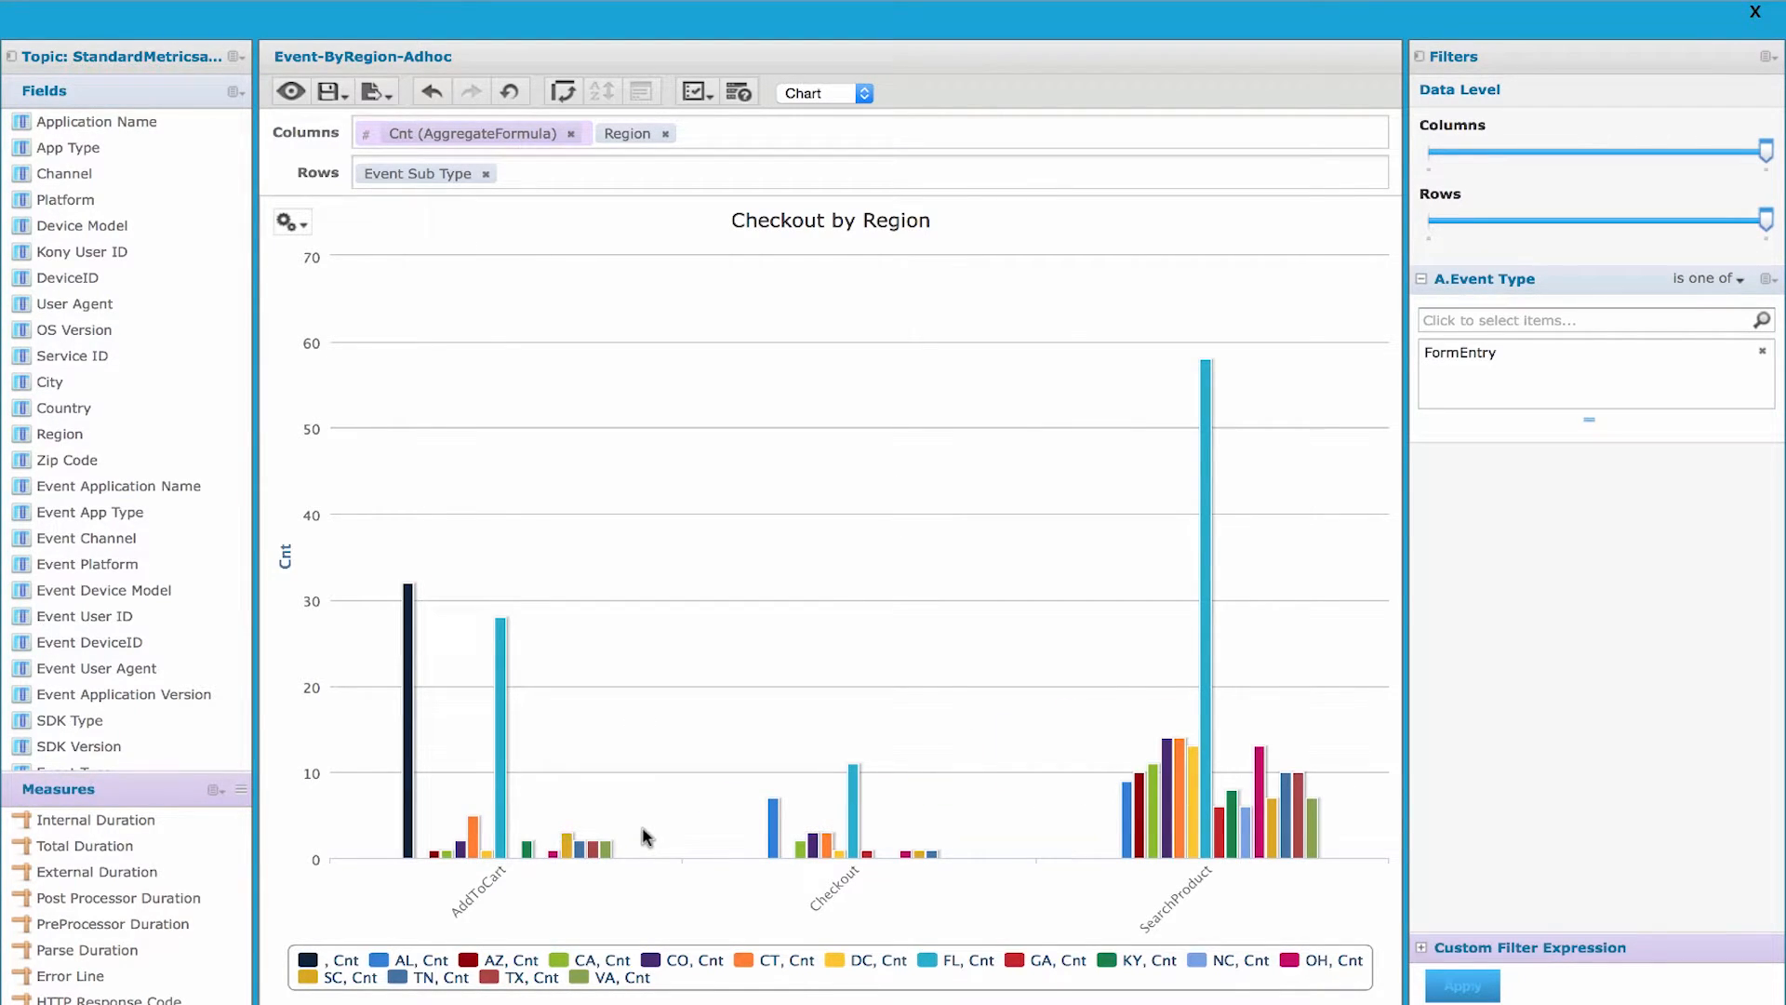
pyautogui.click(425, 175)
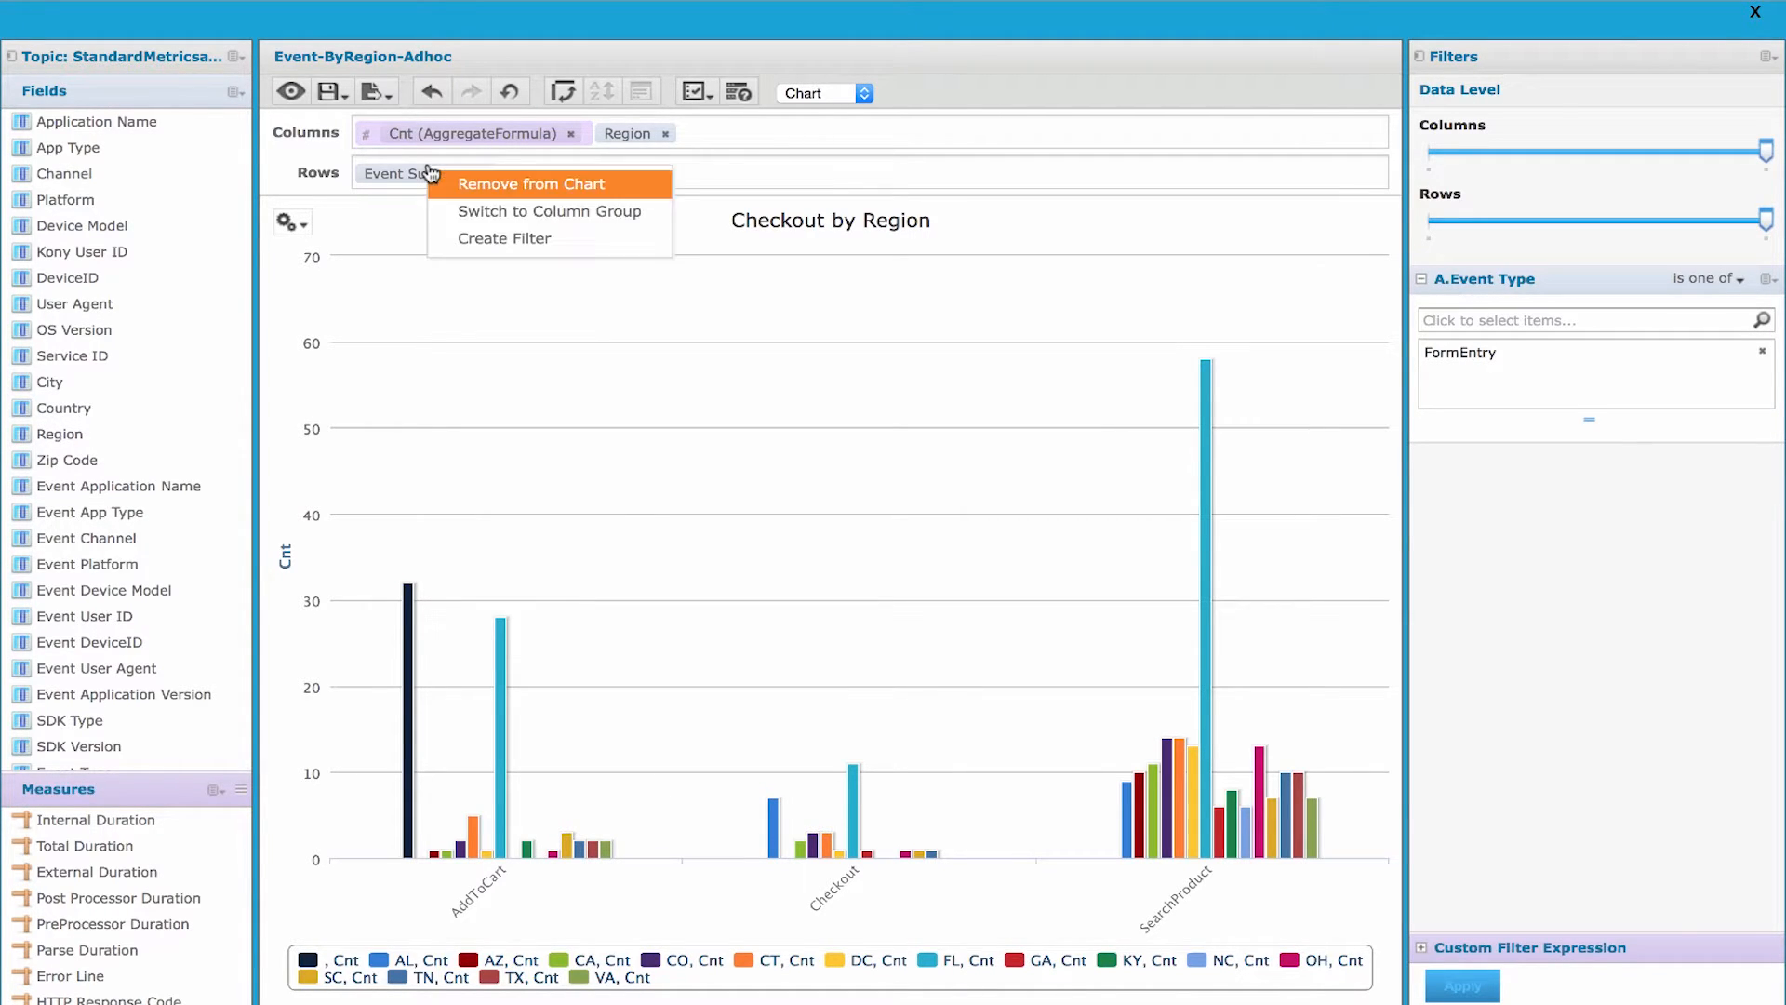
pyautogui.click(494, 238)
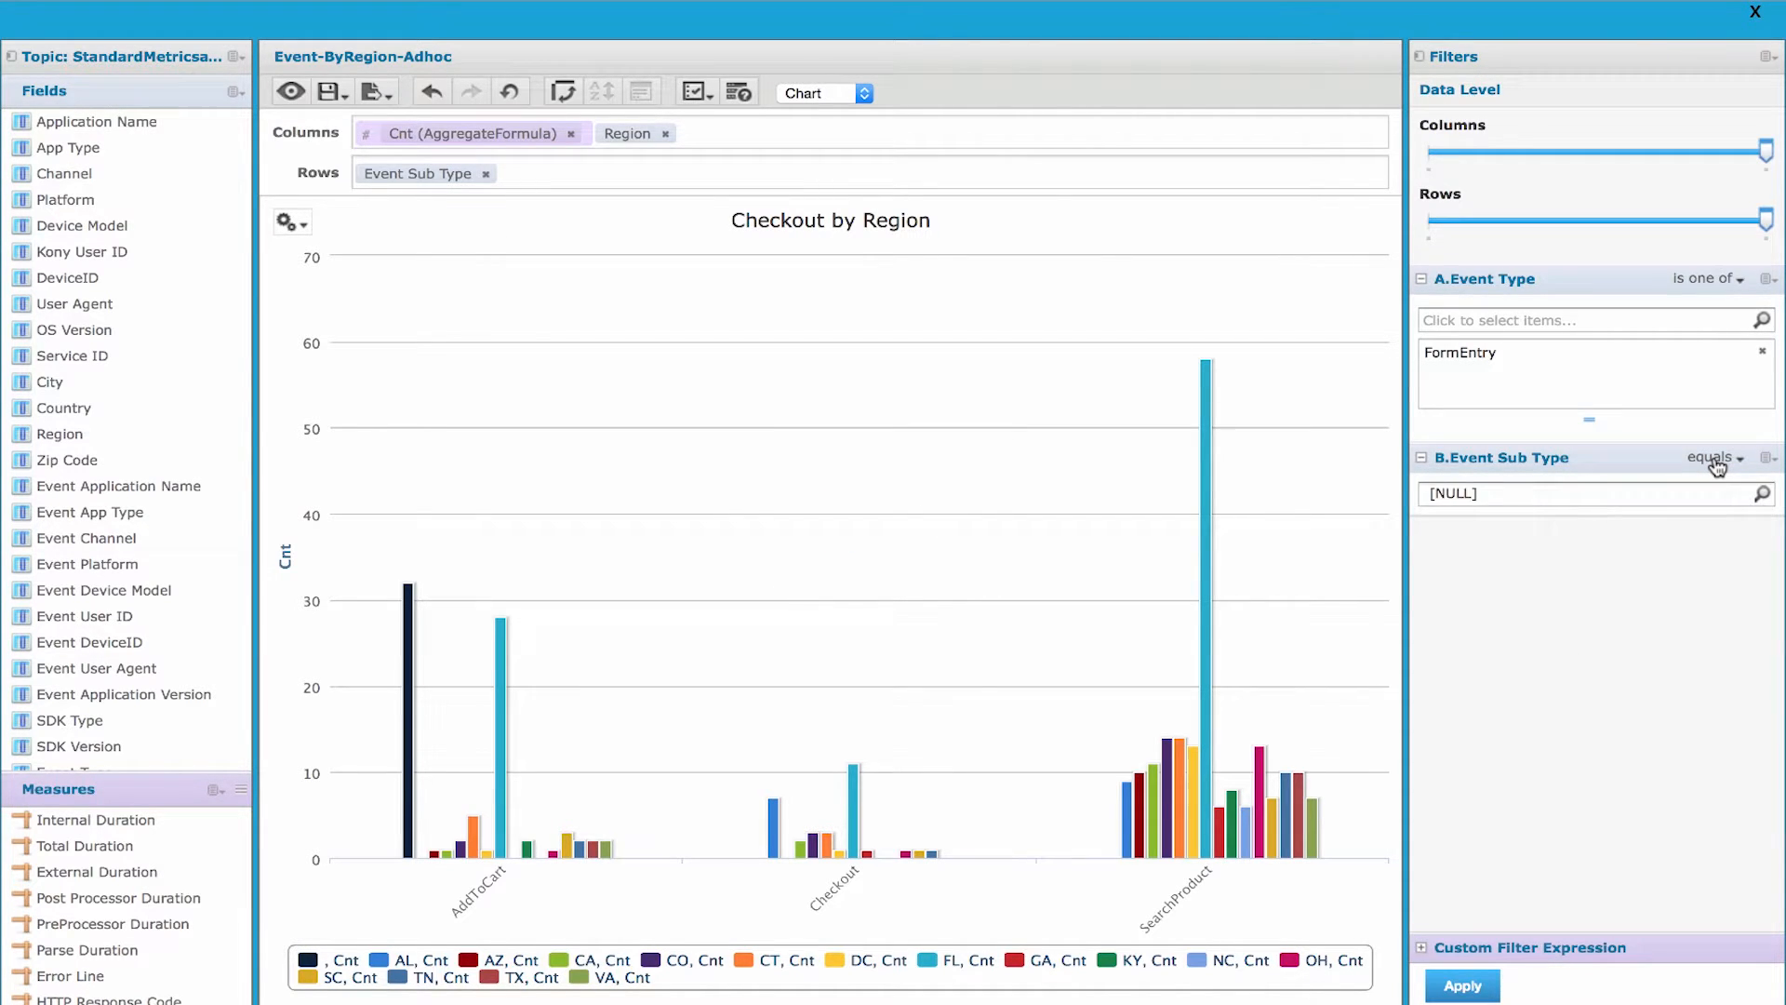
pyautogui.click(1667, 501)
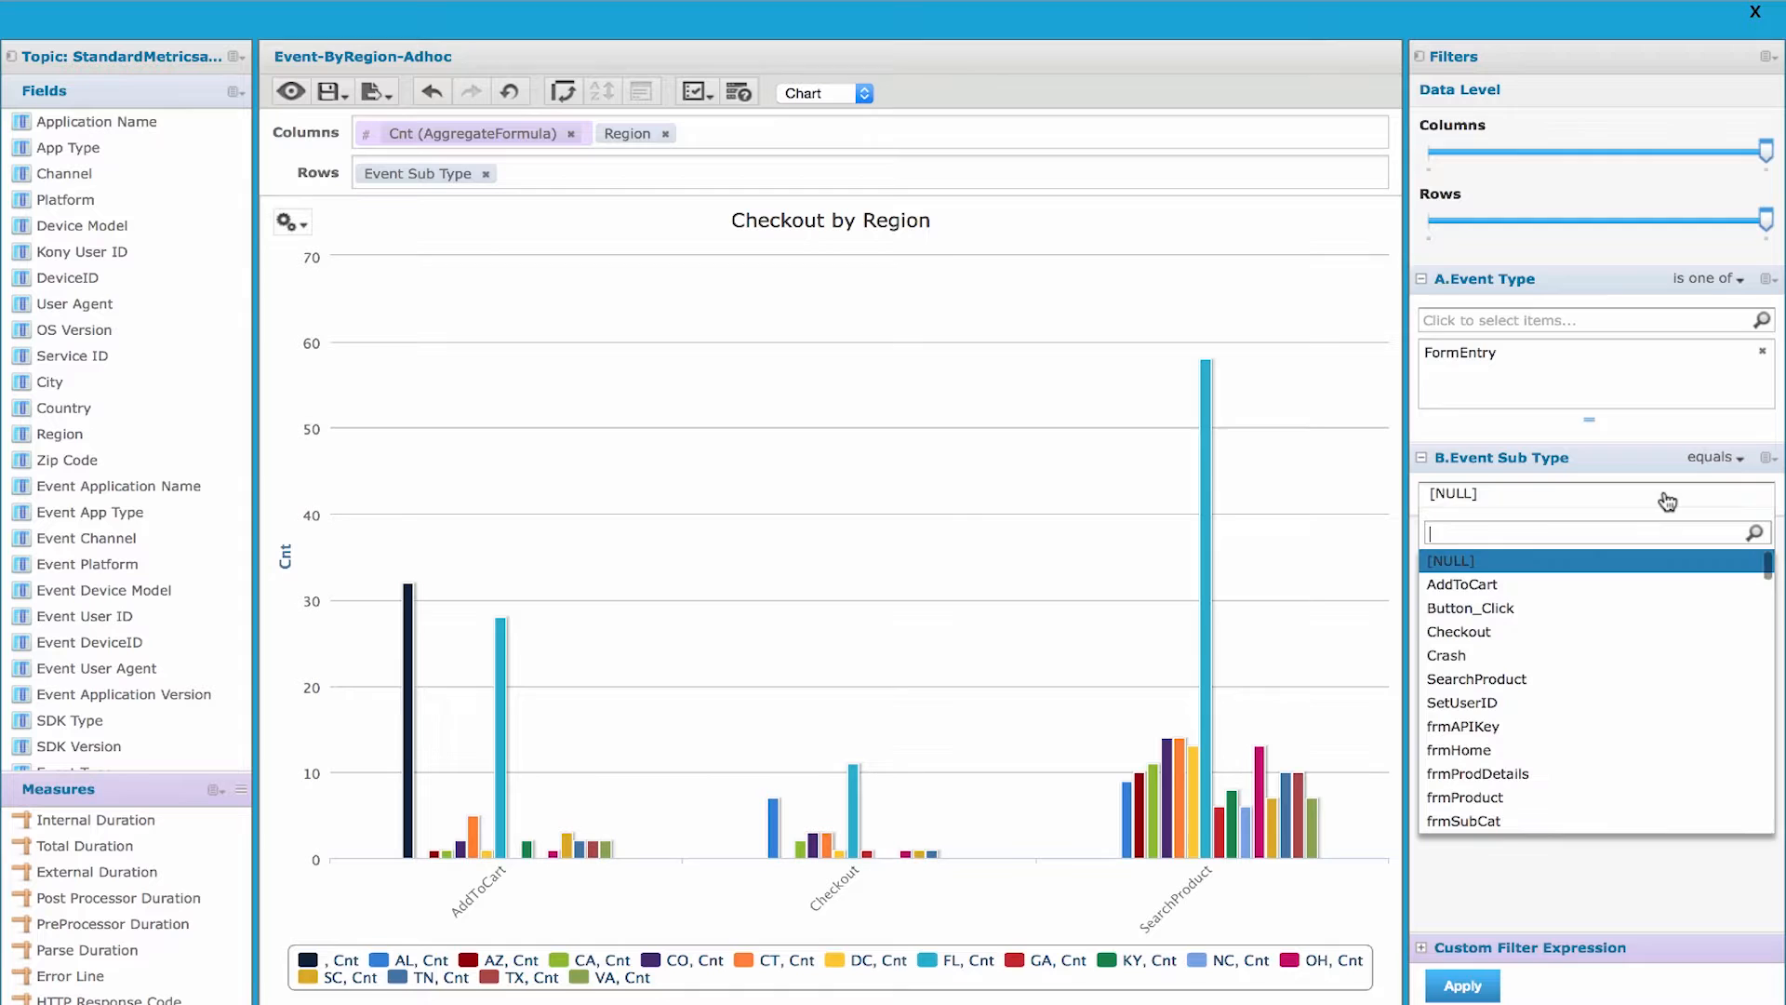
pyautogui.click(1500, 631)
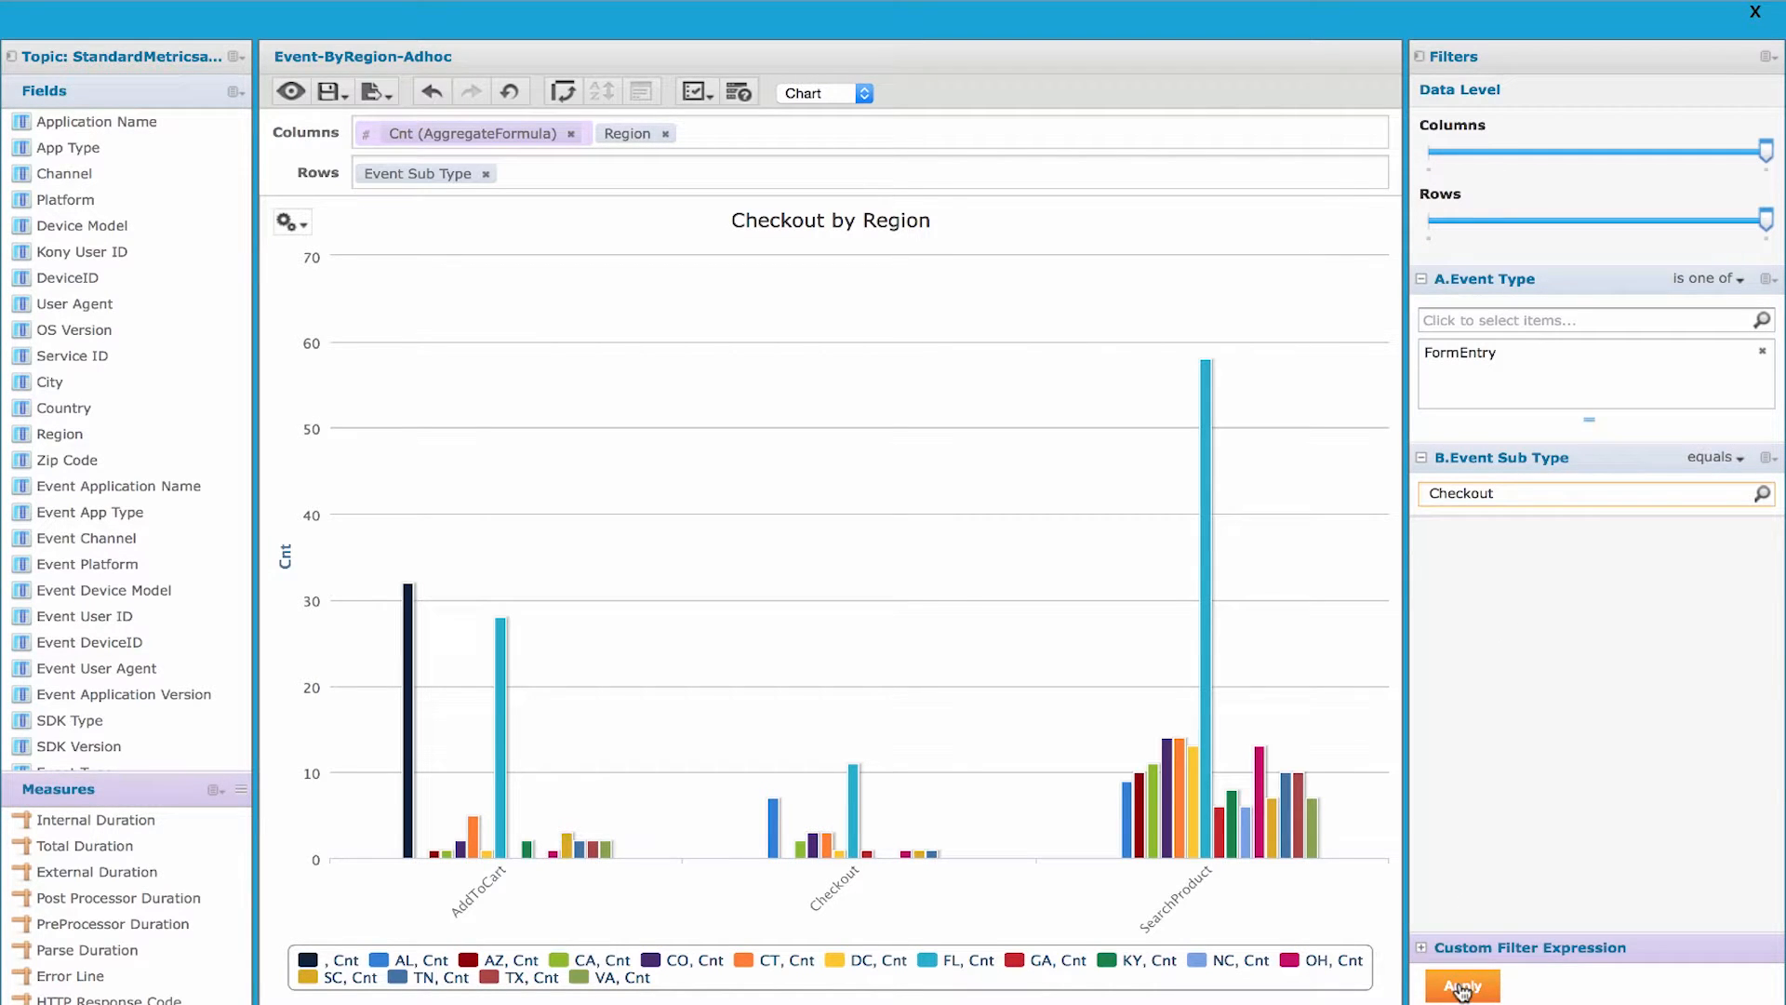
# - Enter the custom filter expression "A and B" to combine the Event Type and Event Sub Type filters and apply it
pyautogui.click(1423, 949)
pyautogui.click(1453, 937)
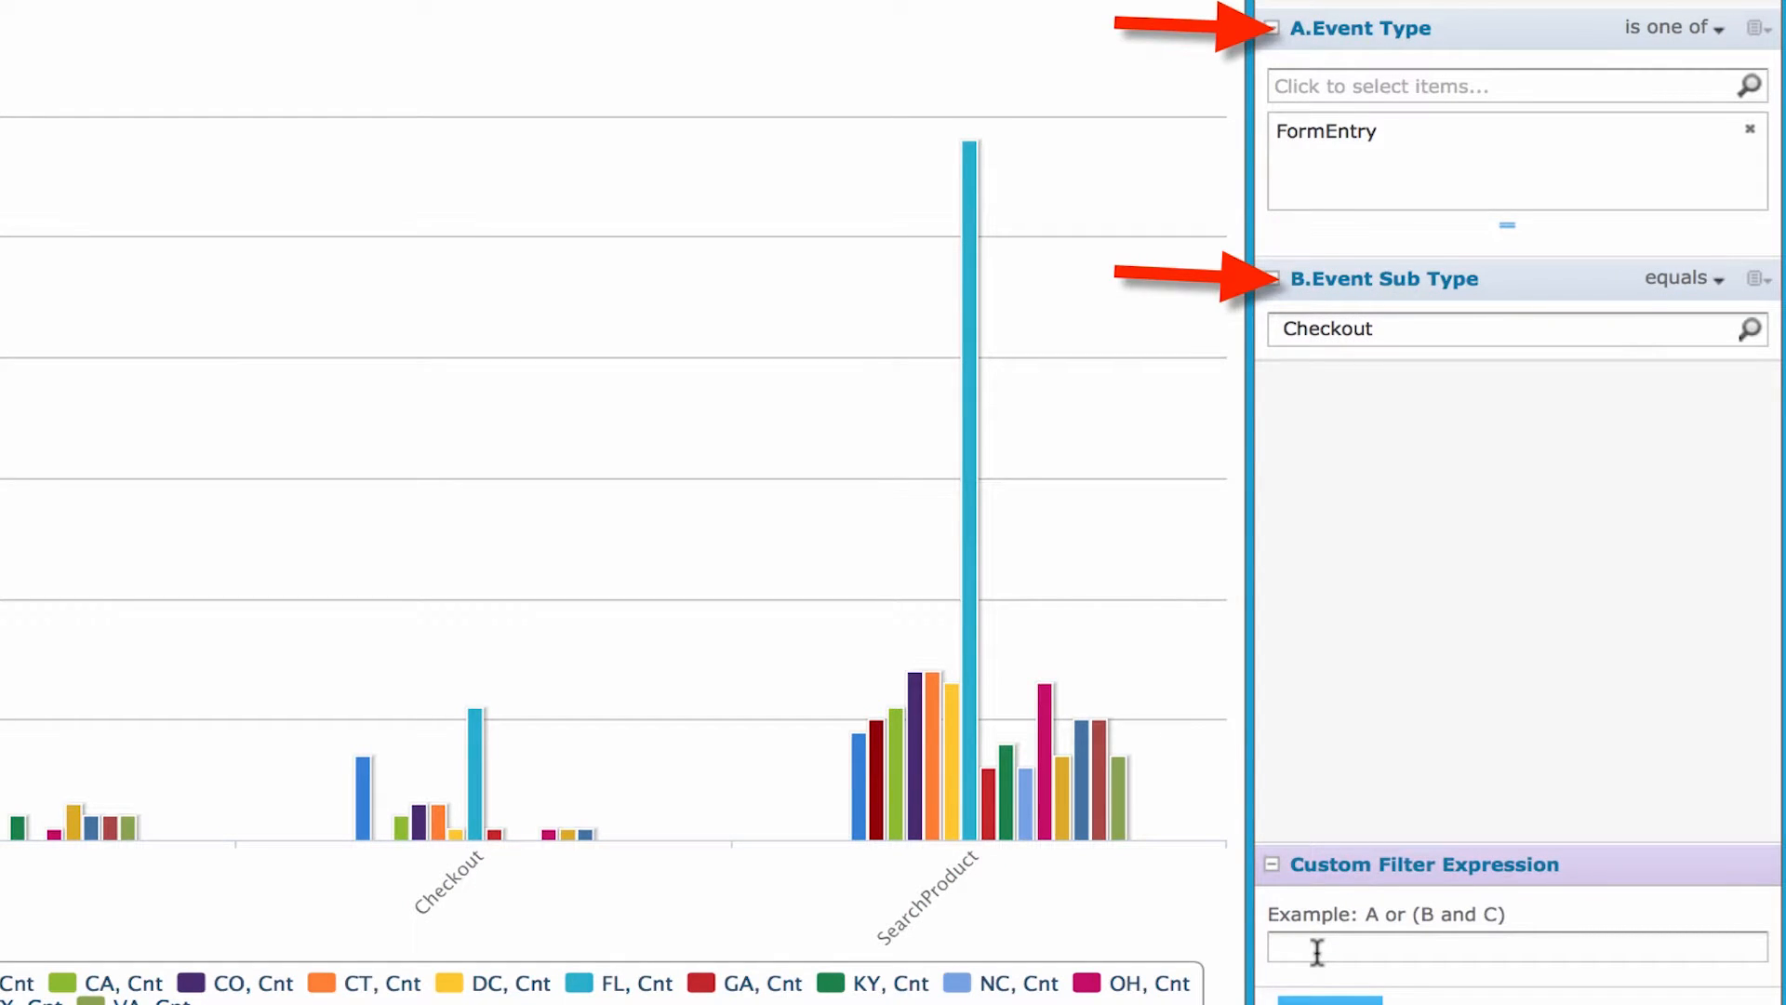
pyautogui.write('A and')
pyautogui.write(' B')
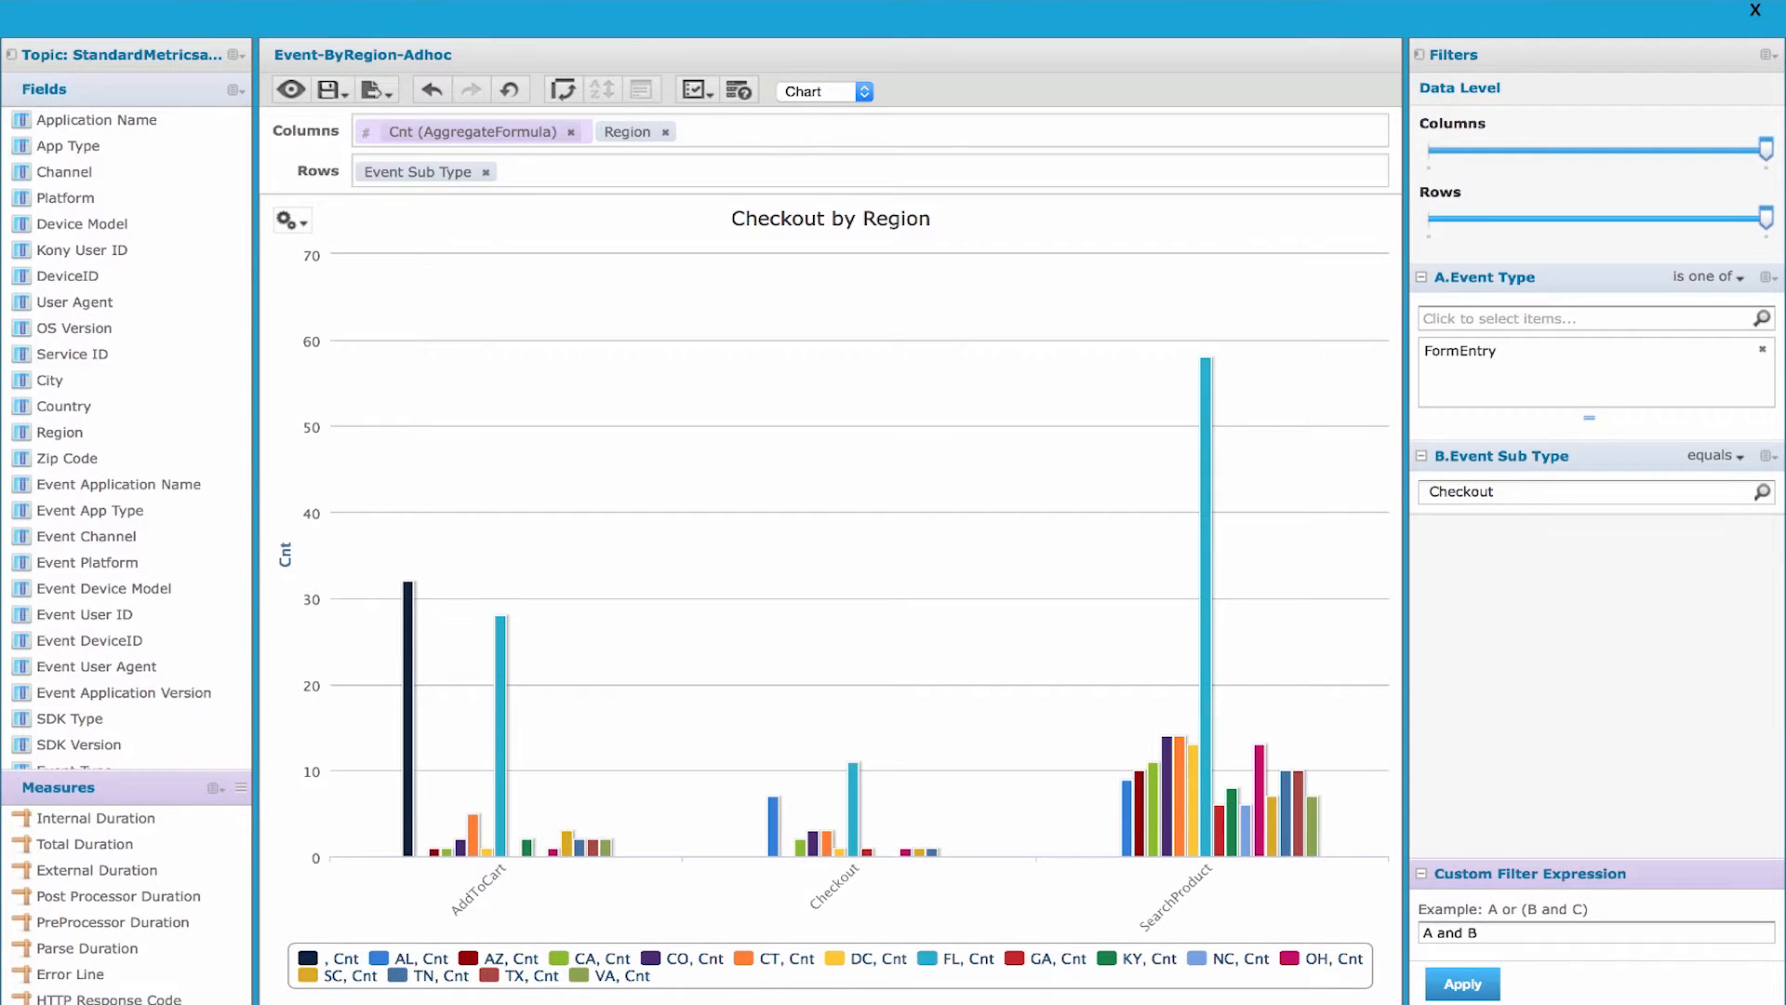
pyautogui.click(1464, 985)
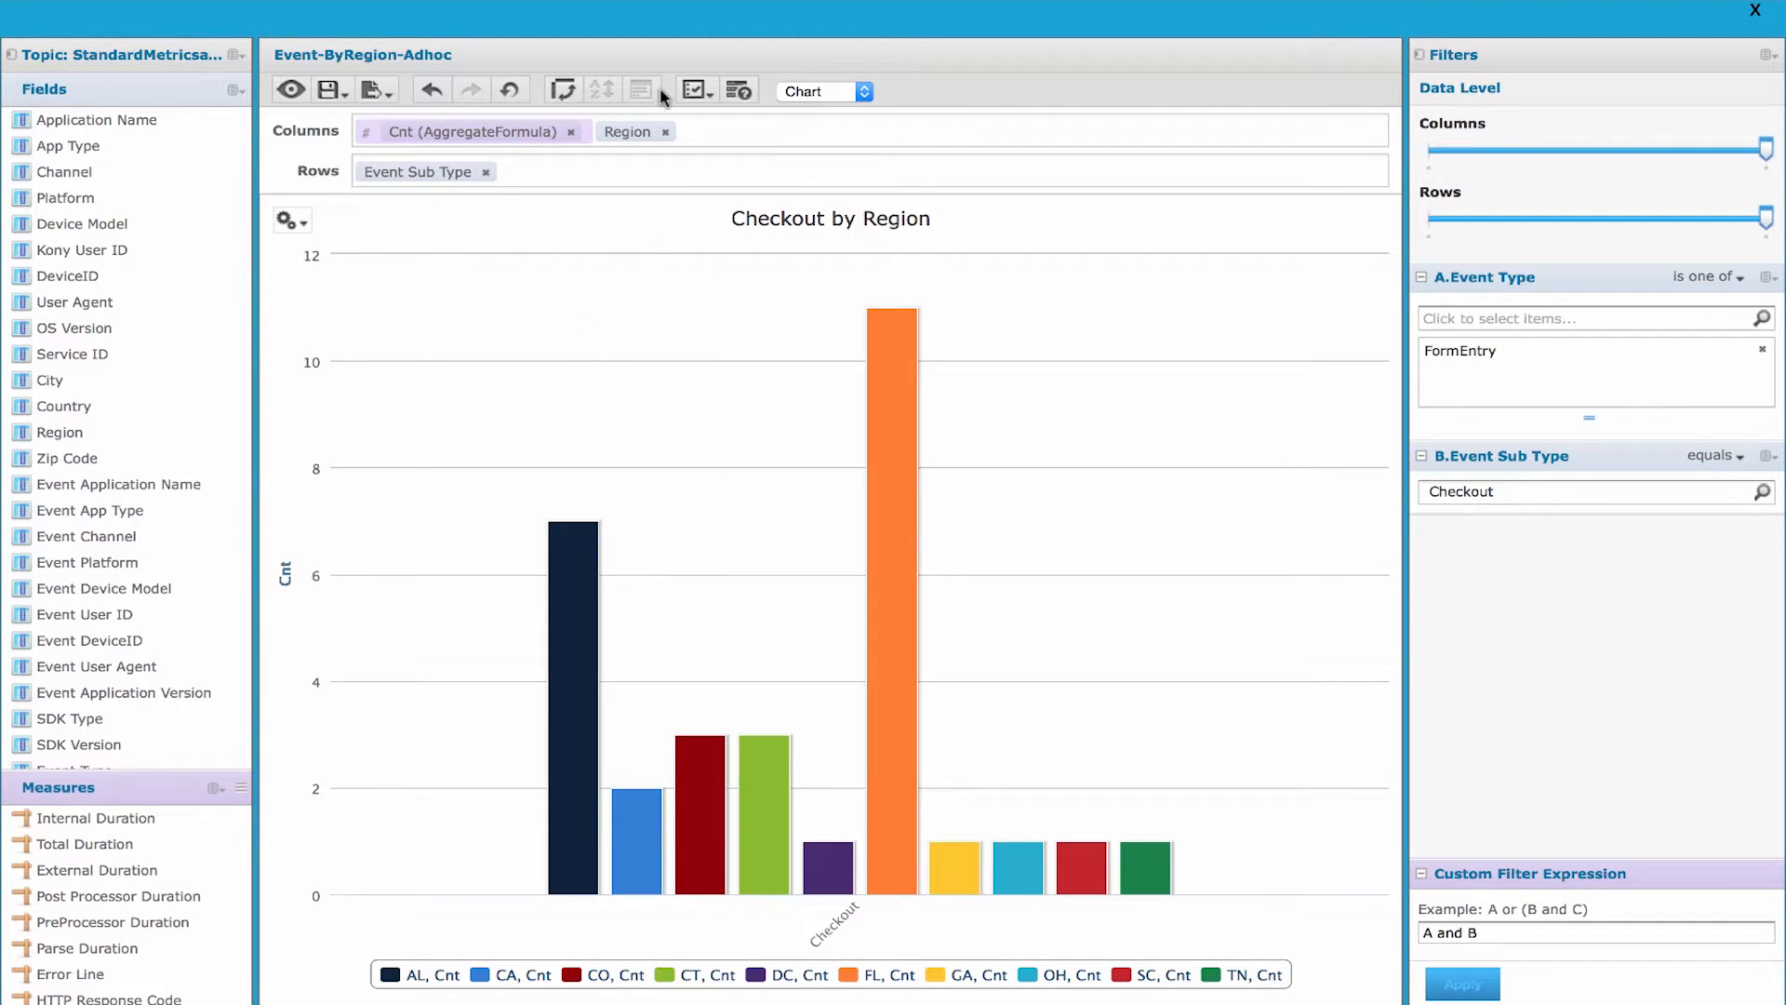
# - Swap the chart's column and row groups and swap them back
pyautogui.click(563, 90)
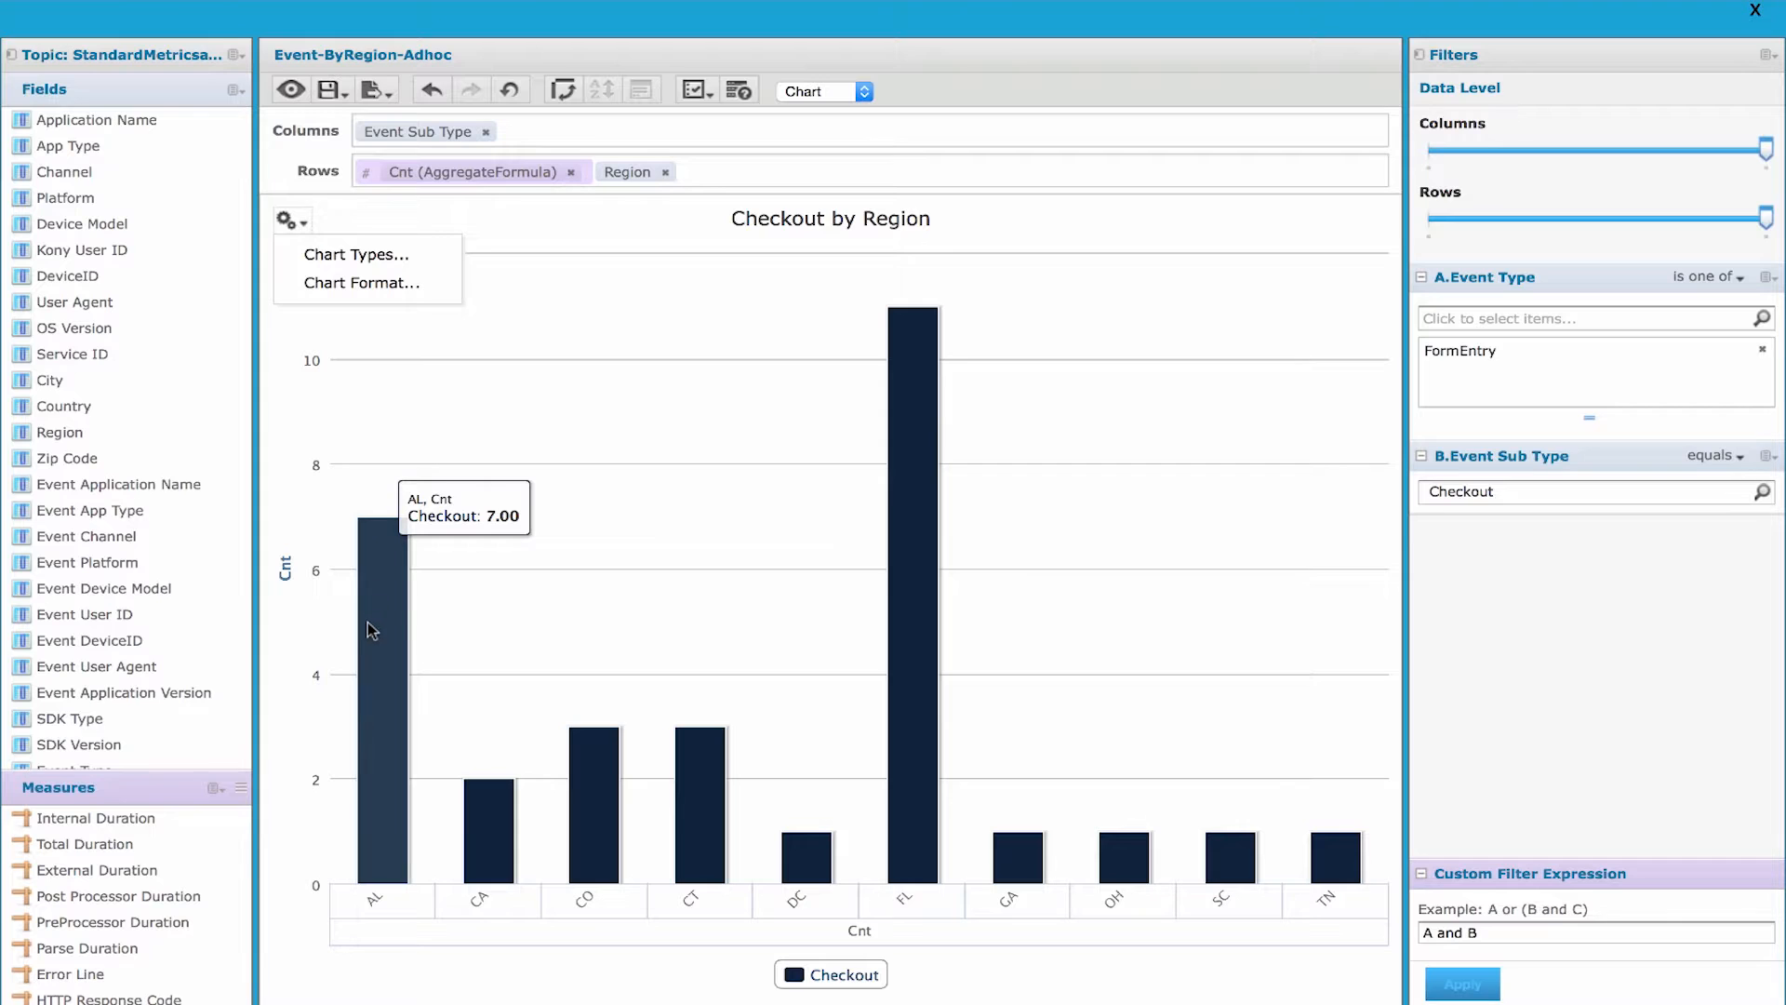
pyautogui.click(565, 92)
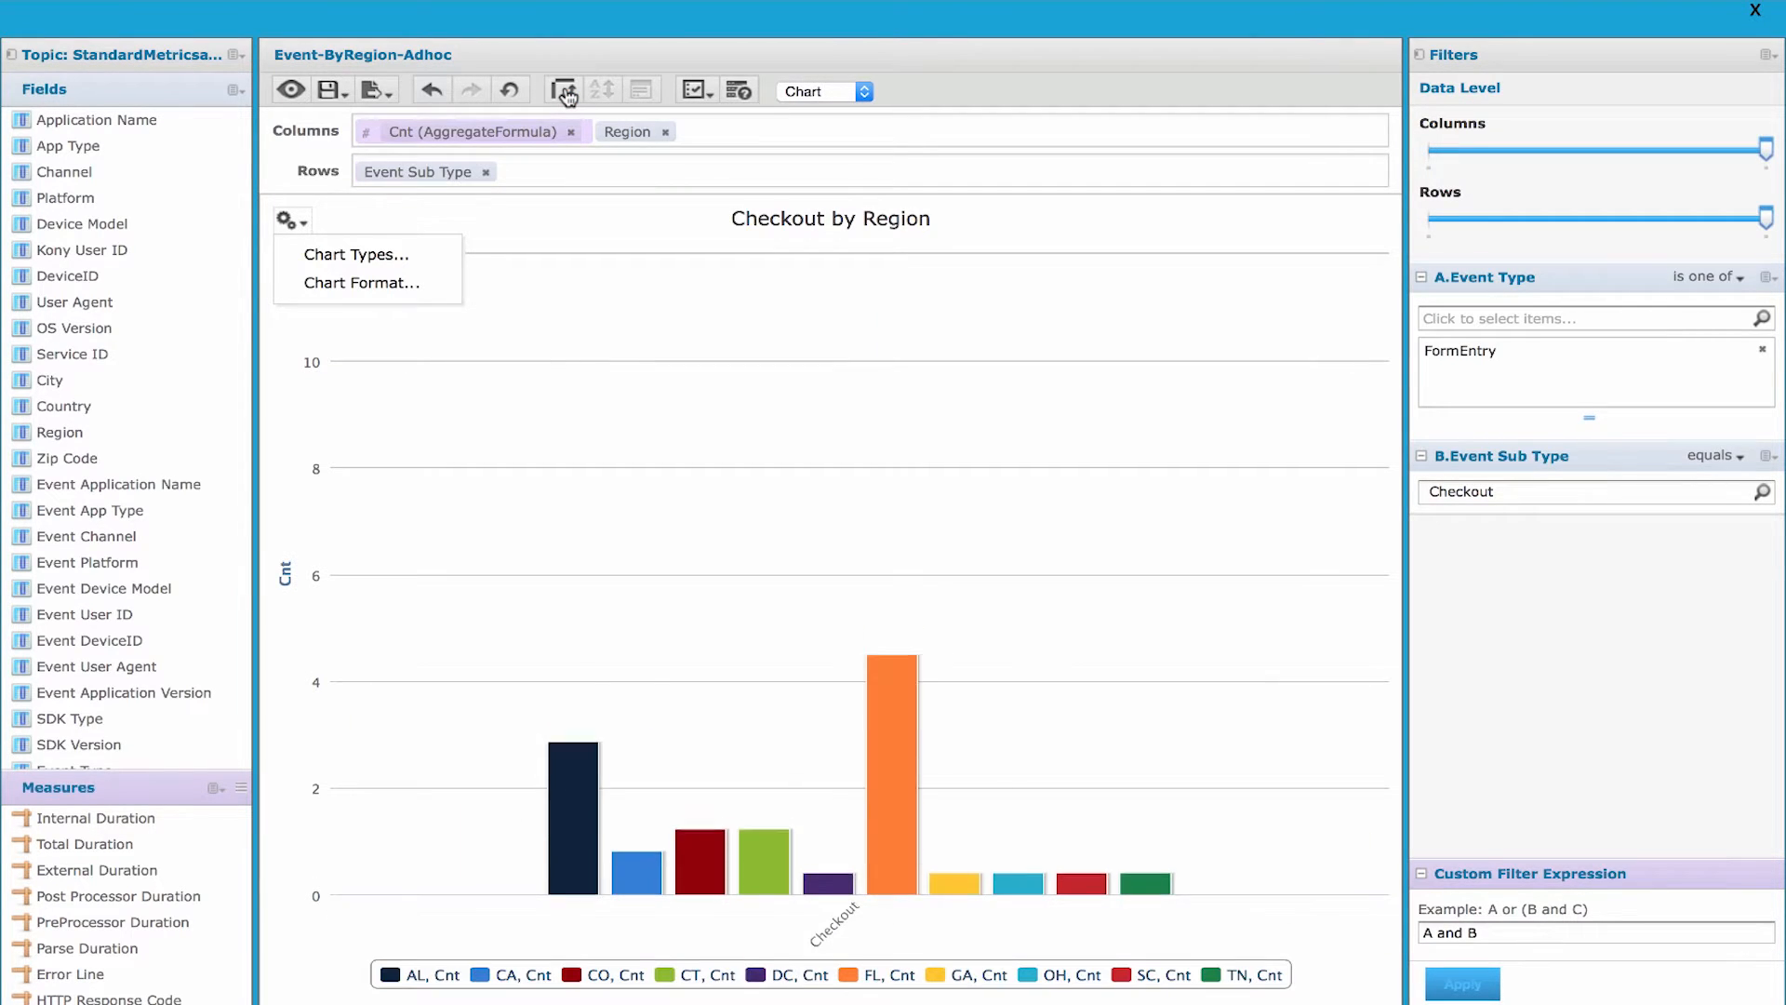
# - Change the Checkout by Region chart to the 100% stacked column type and try the radial column type
pyautogui.click(377, 256)
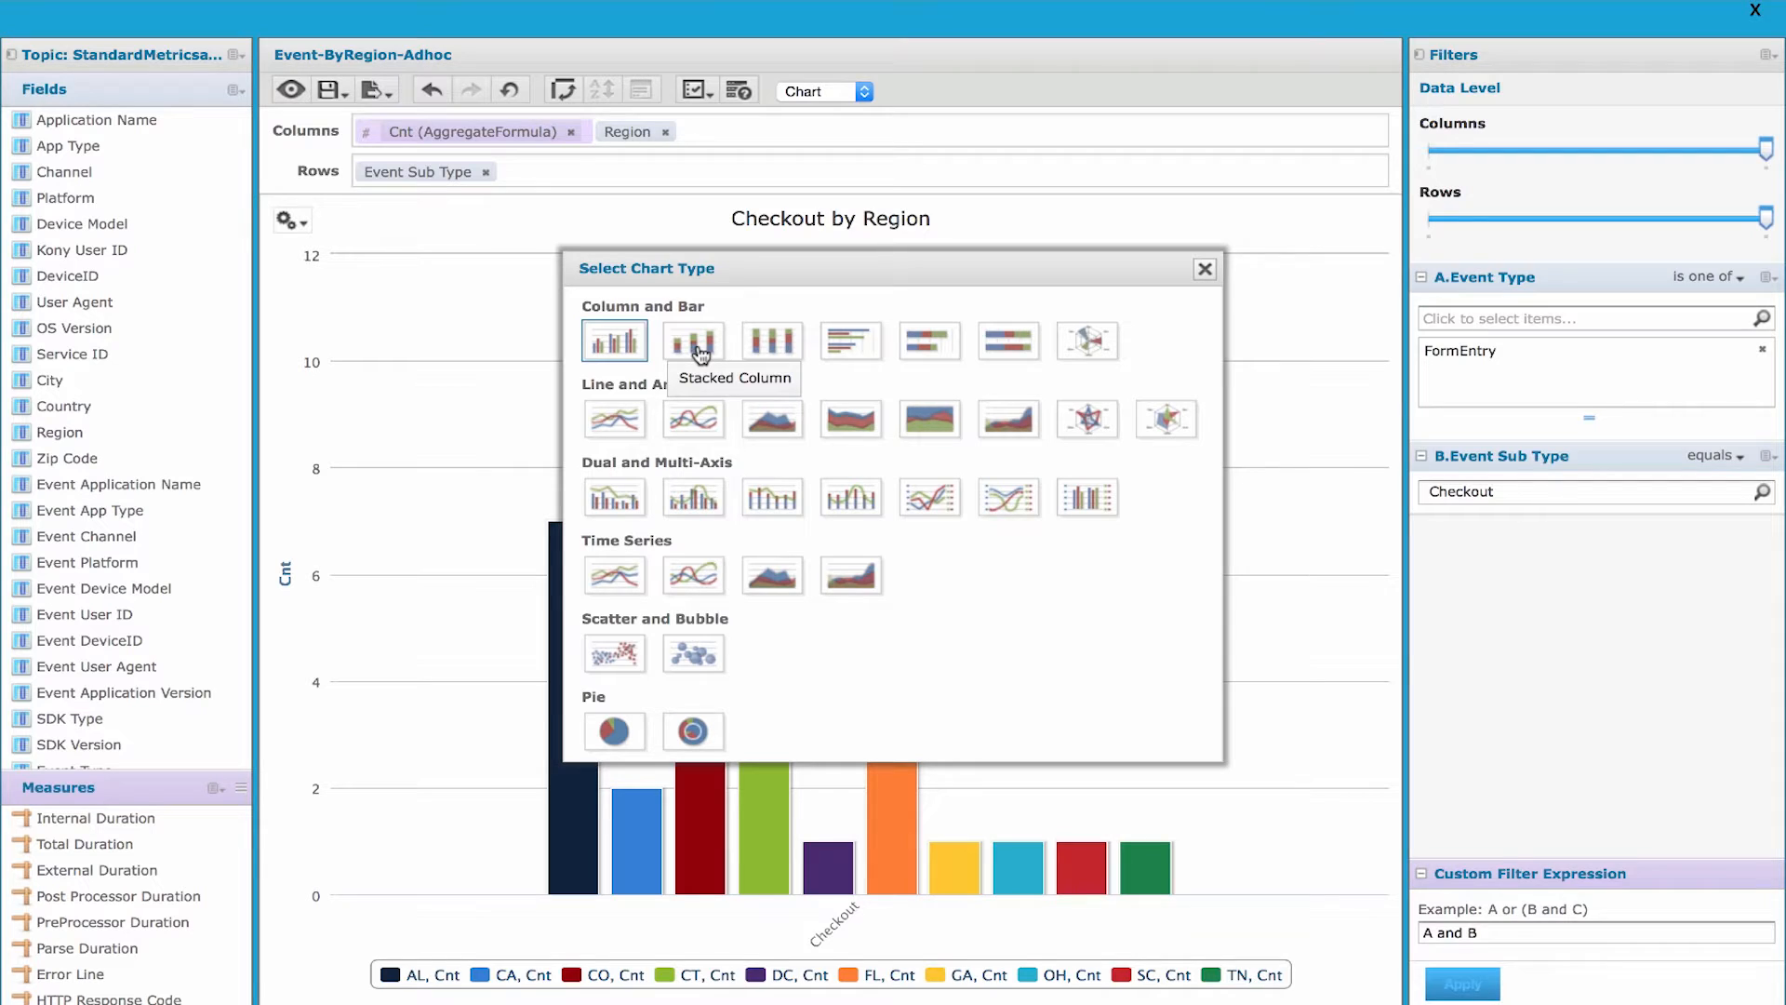
pyautogui.click(782, 348)
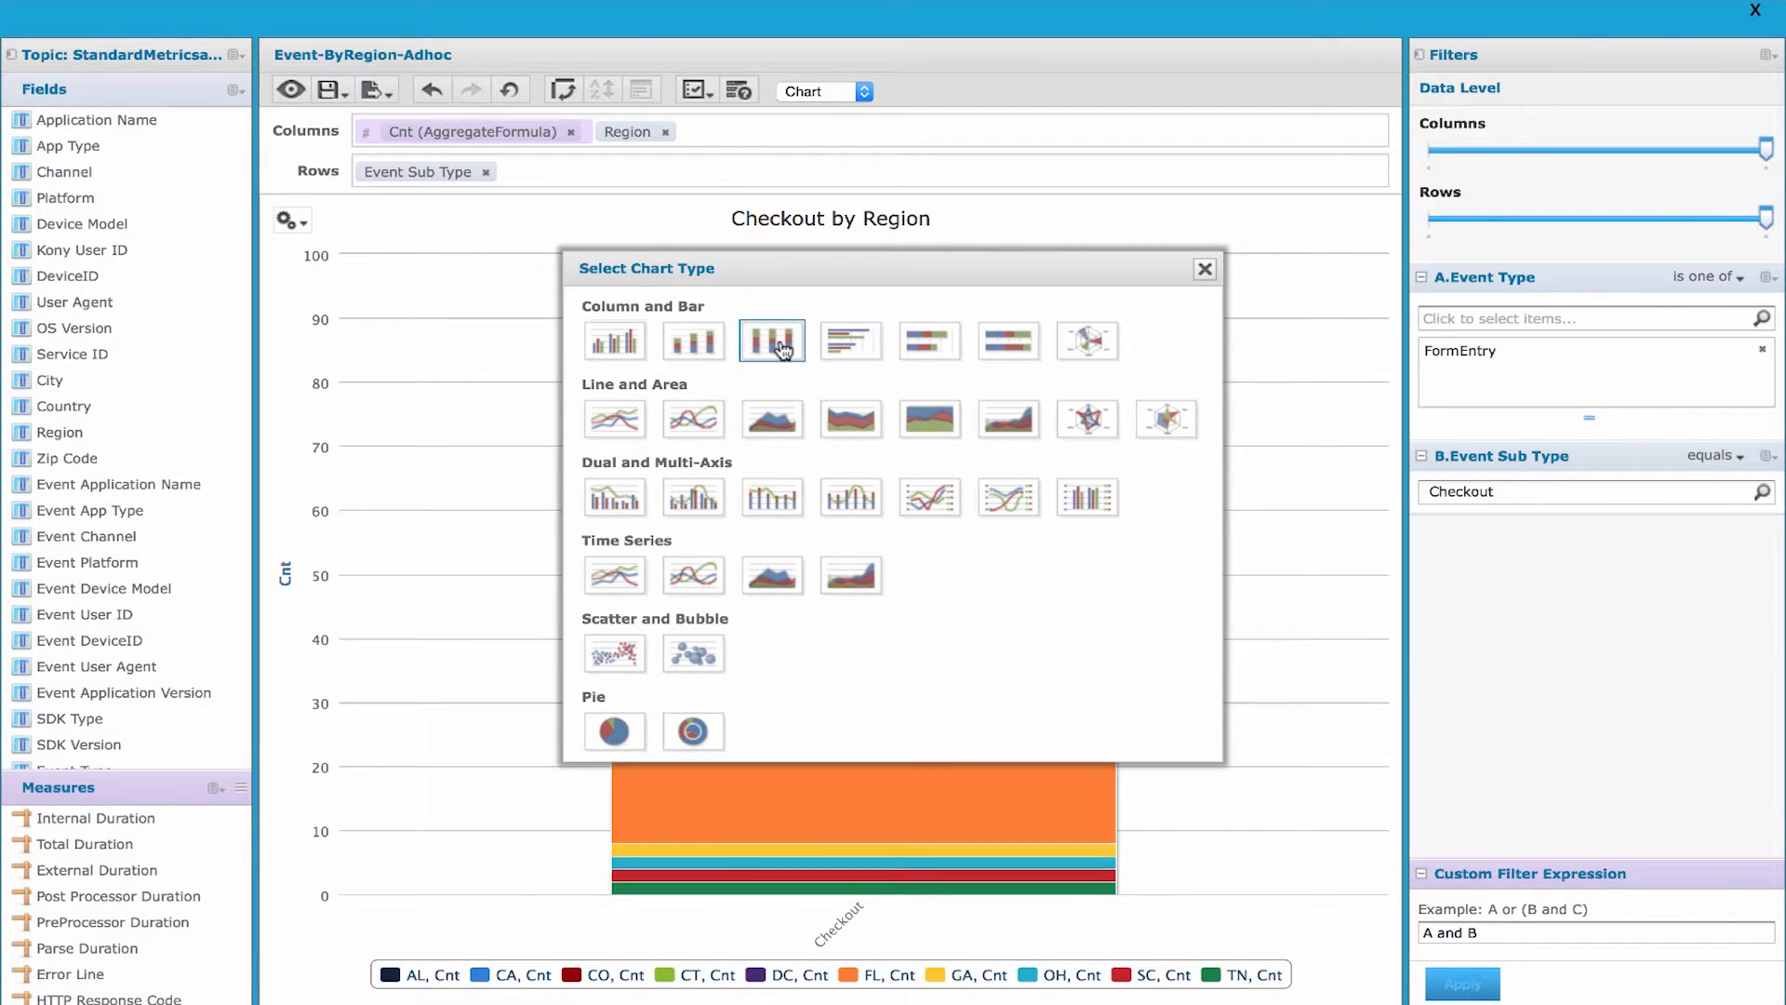
pyautogui.click(1204, 269)
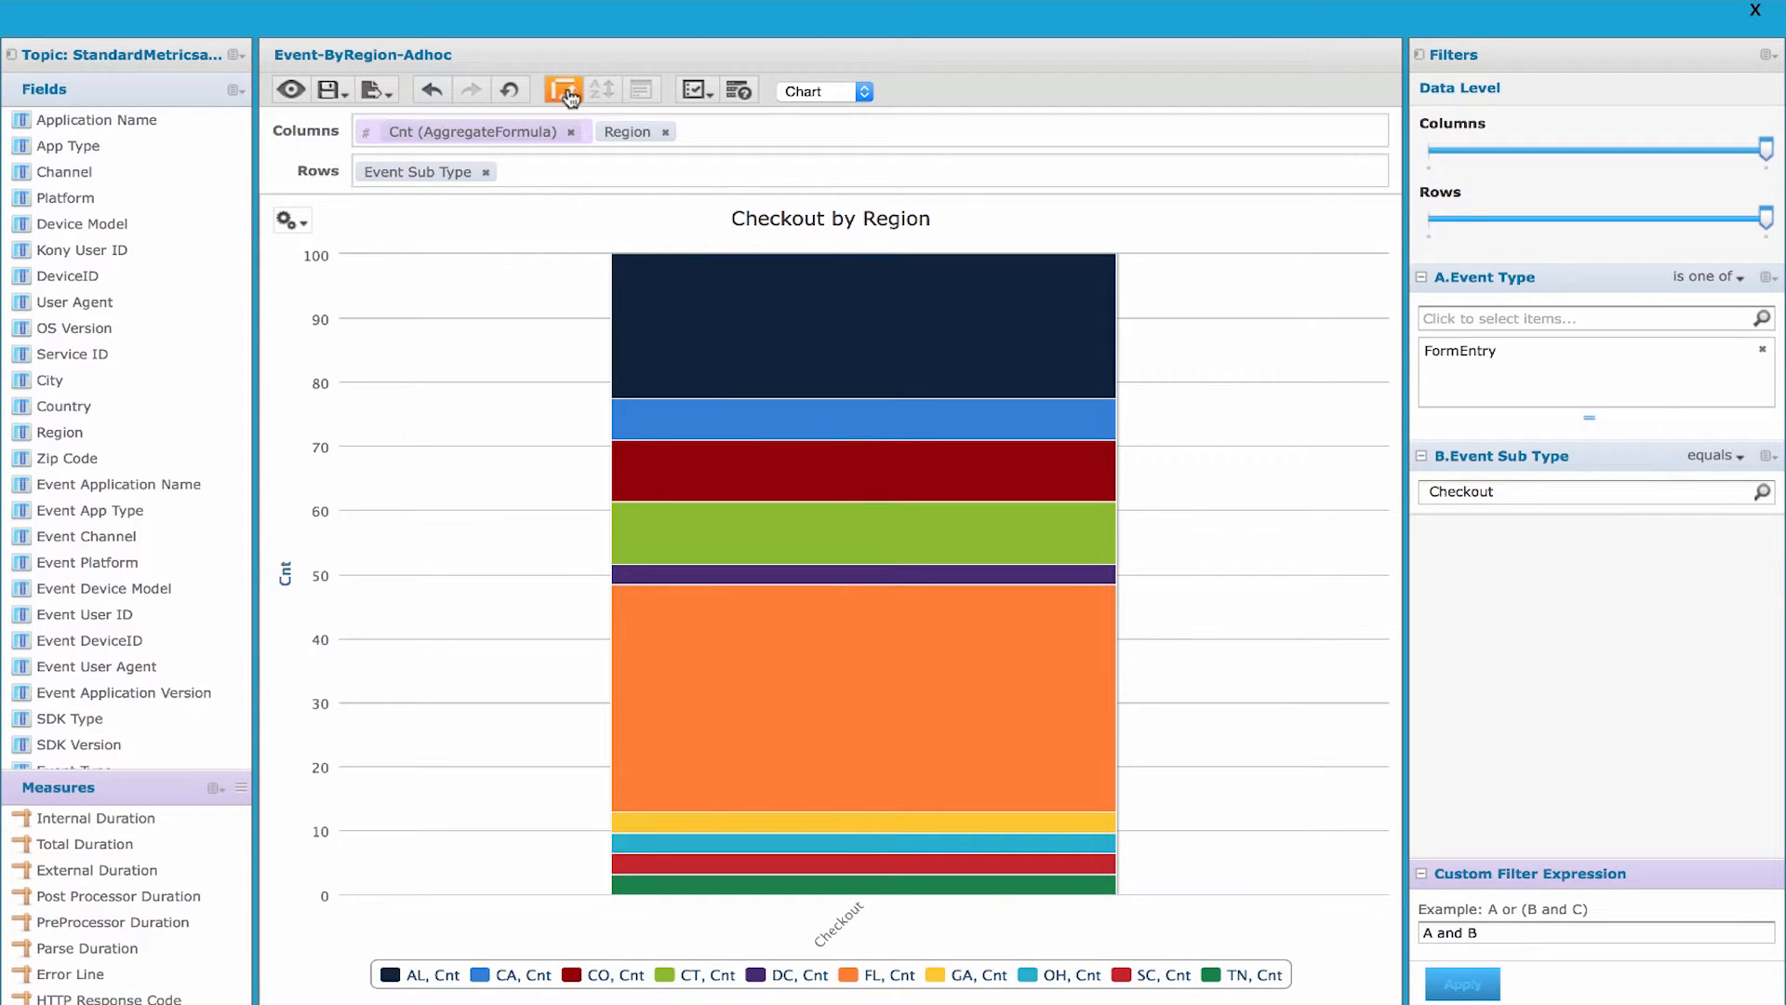
pyautogui.click(294, 220)
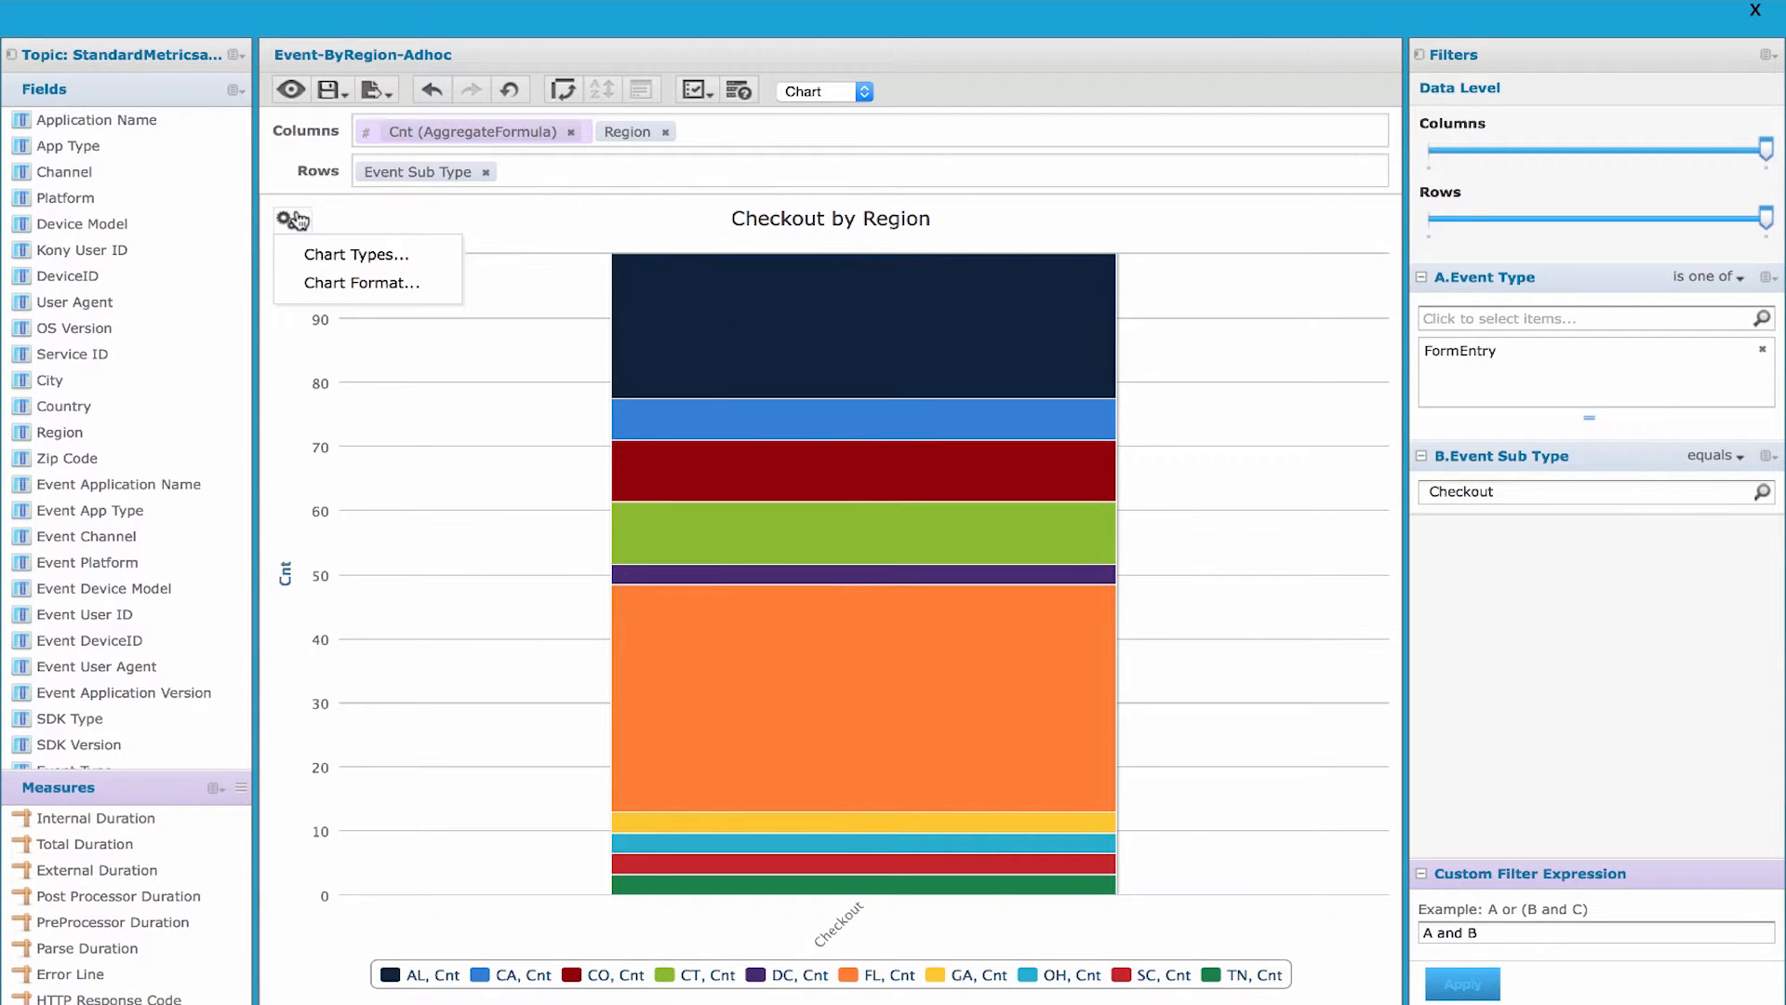
pyautogui.click(339, 255)
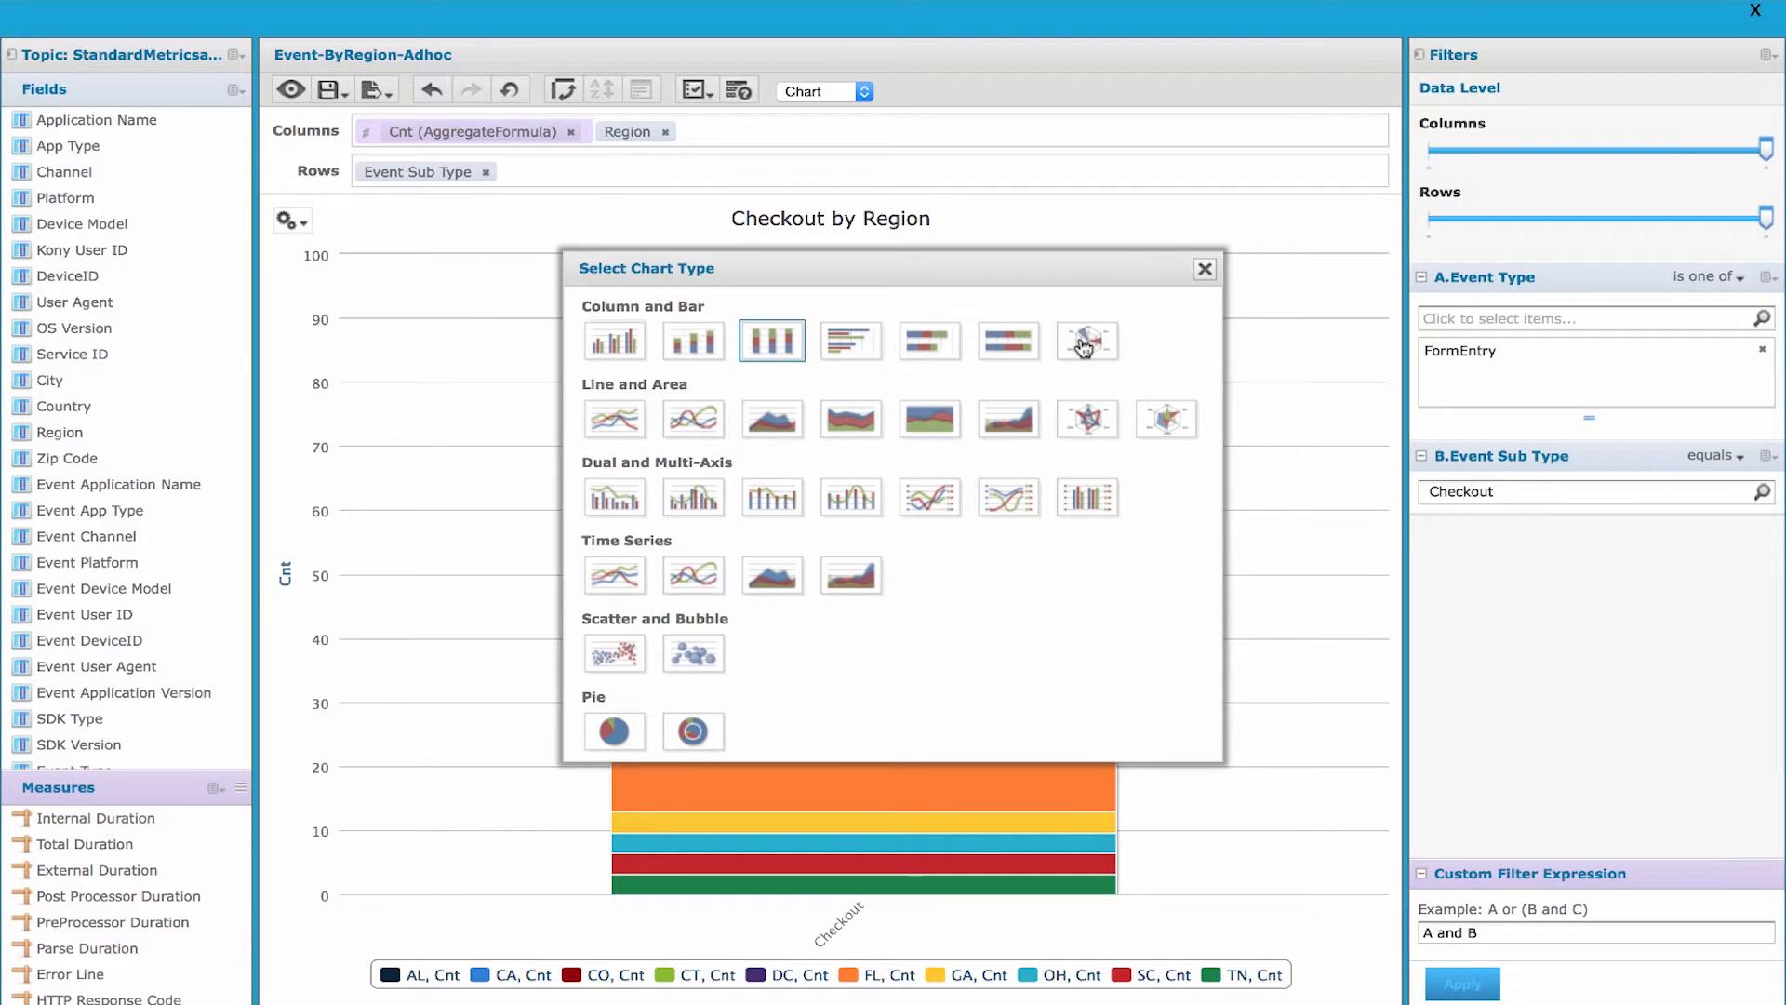
pyautogui.click(1084, 344)
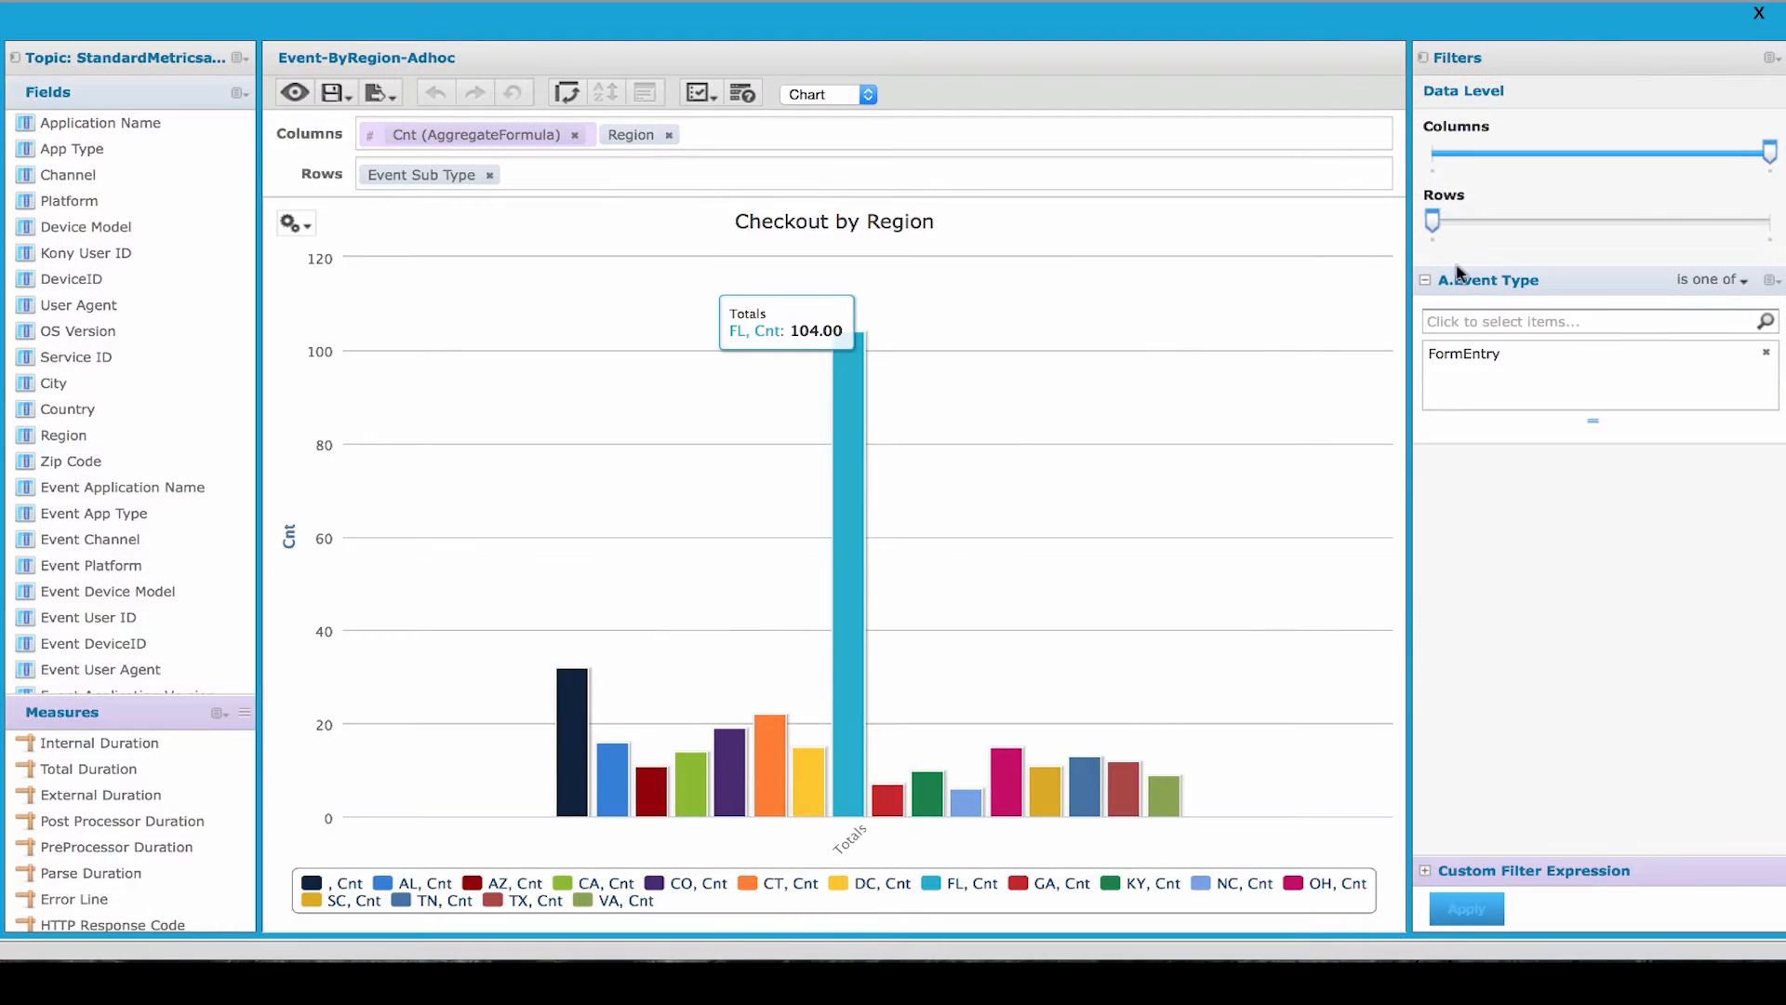
pyautogui.click(297, 226)
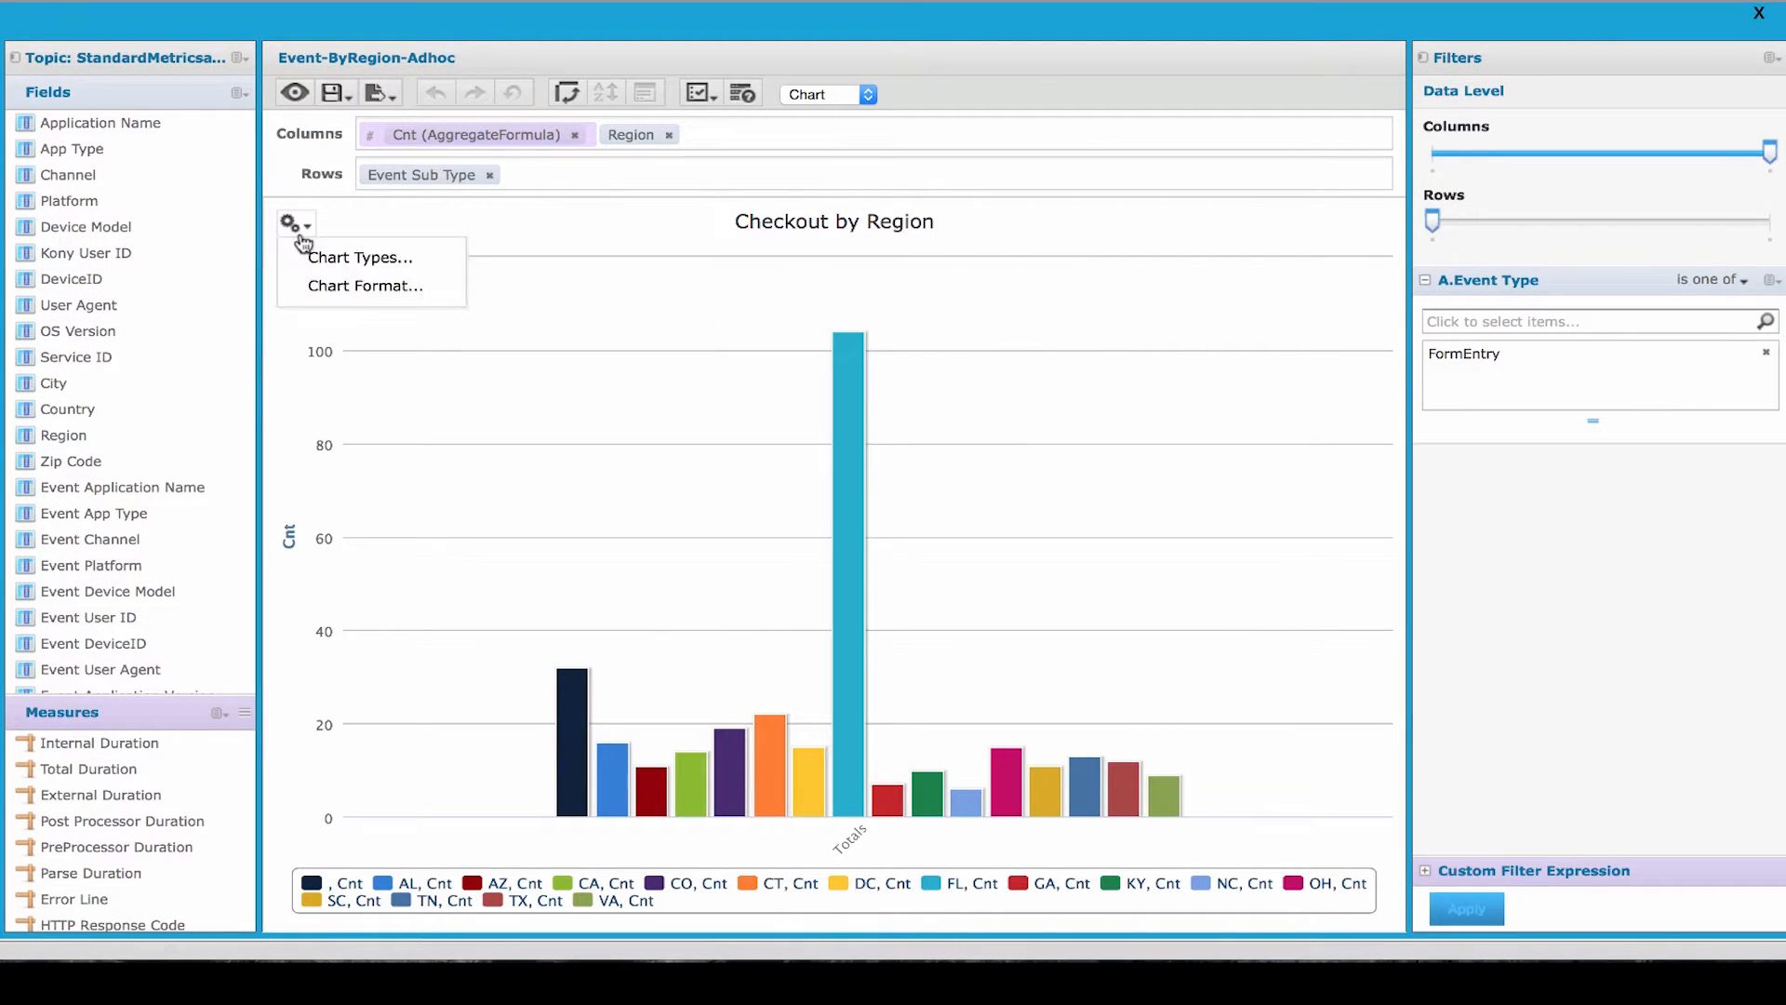
pyautogui.click(358, 257)
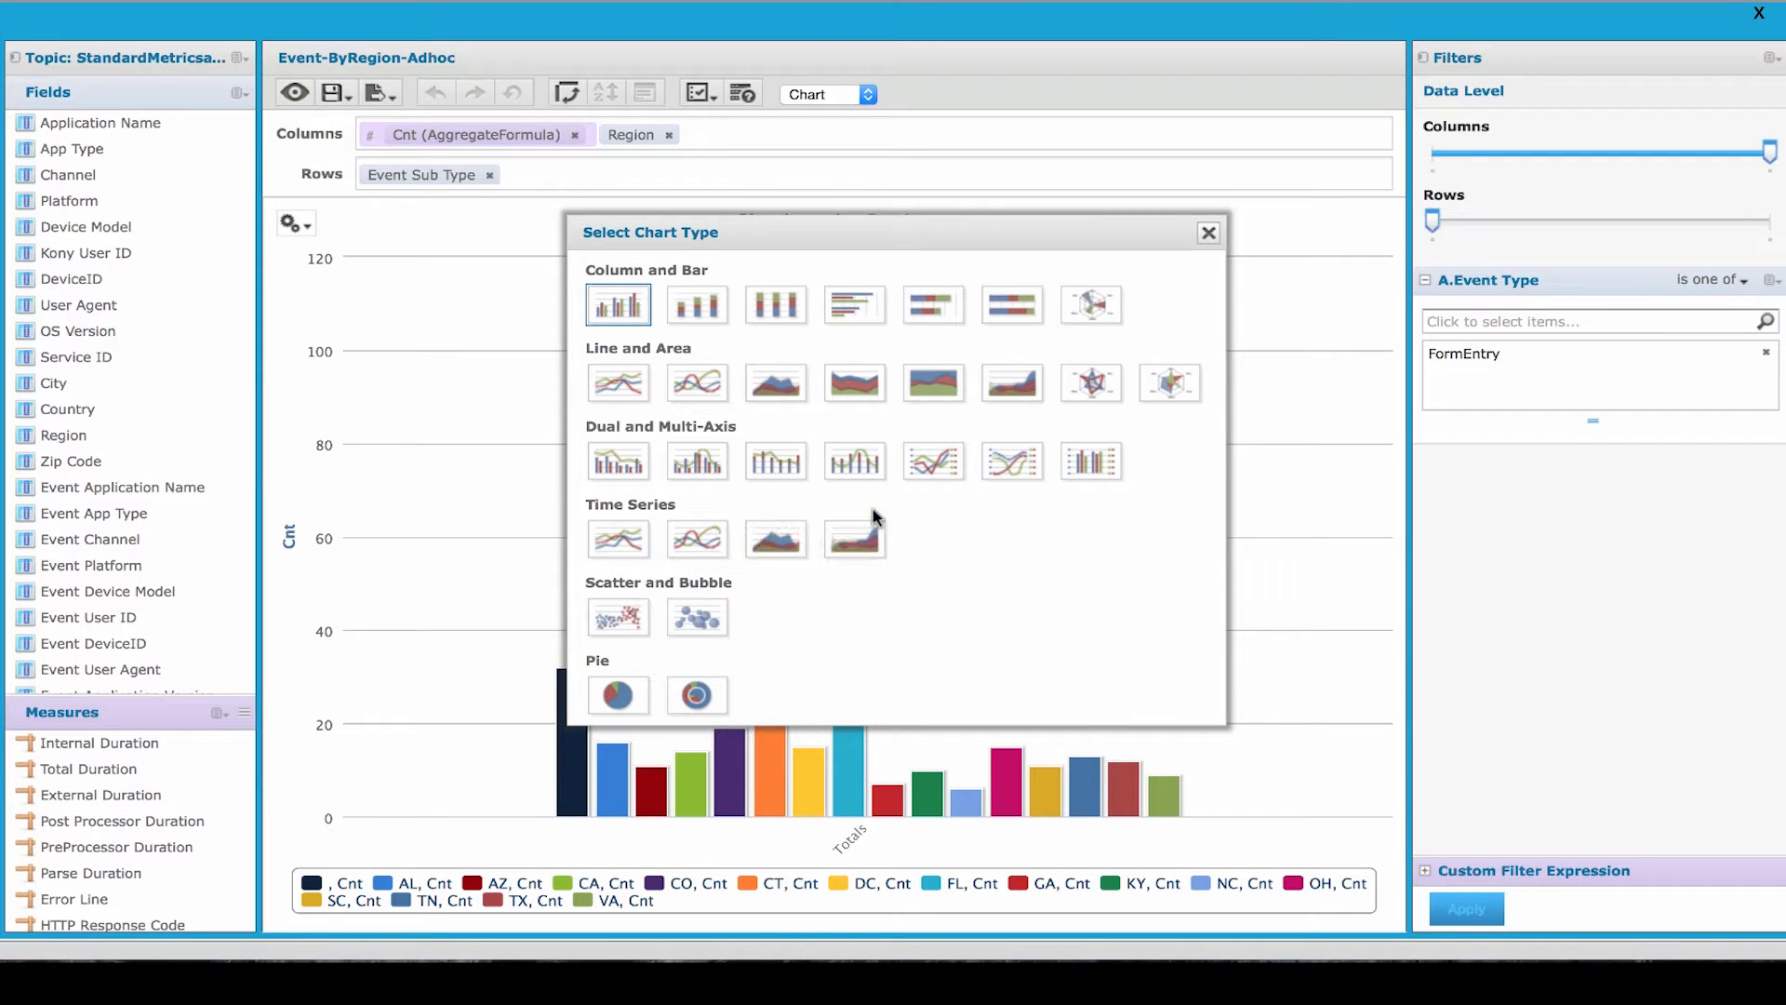
pyautogui.click(1345, 235)
pyautogui.click(1210, 236)
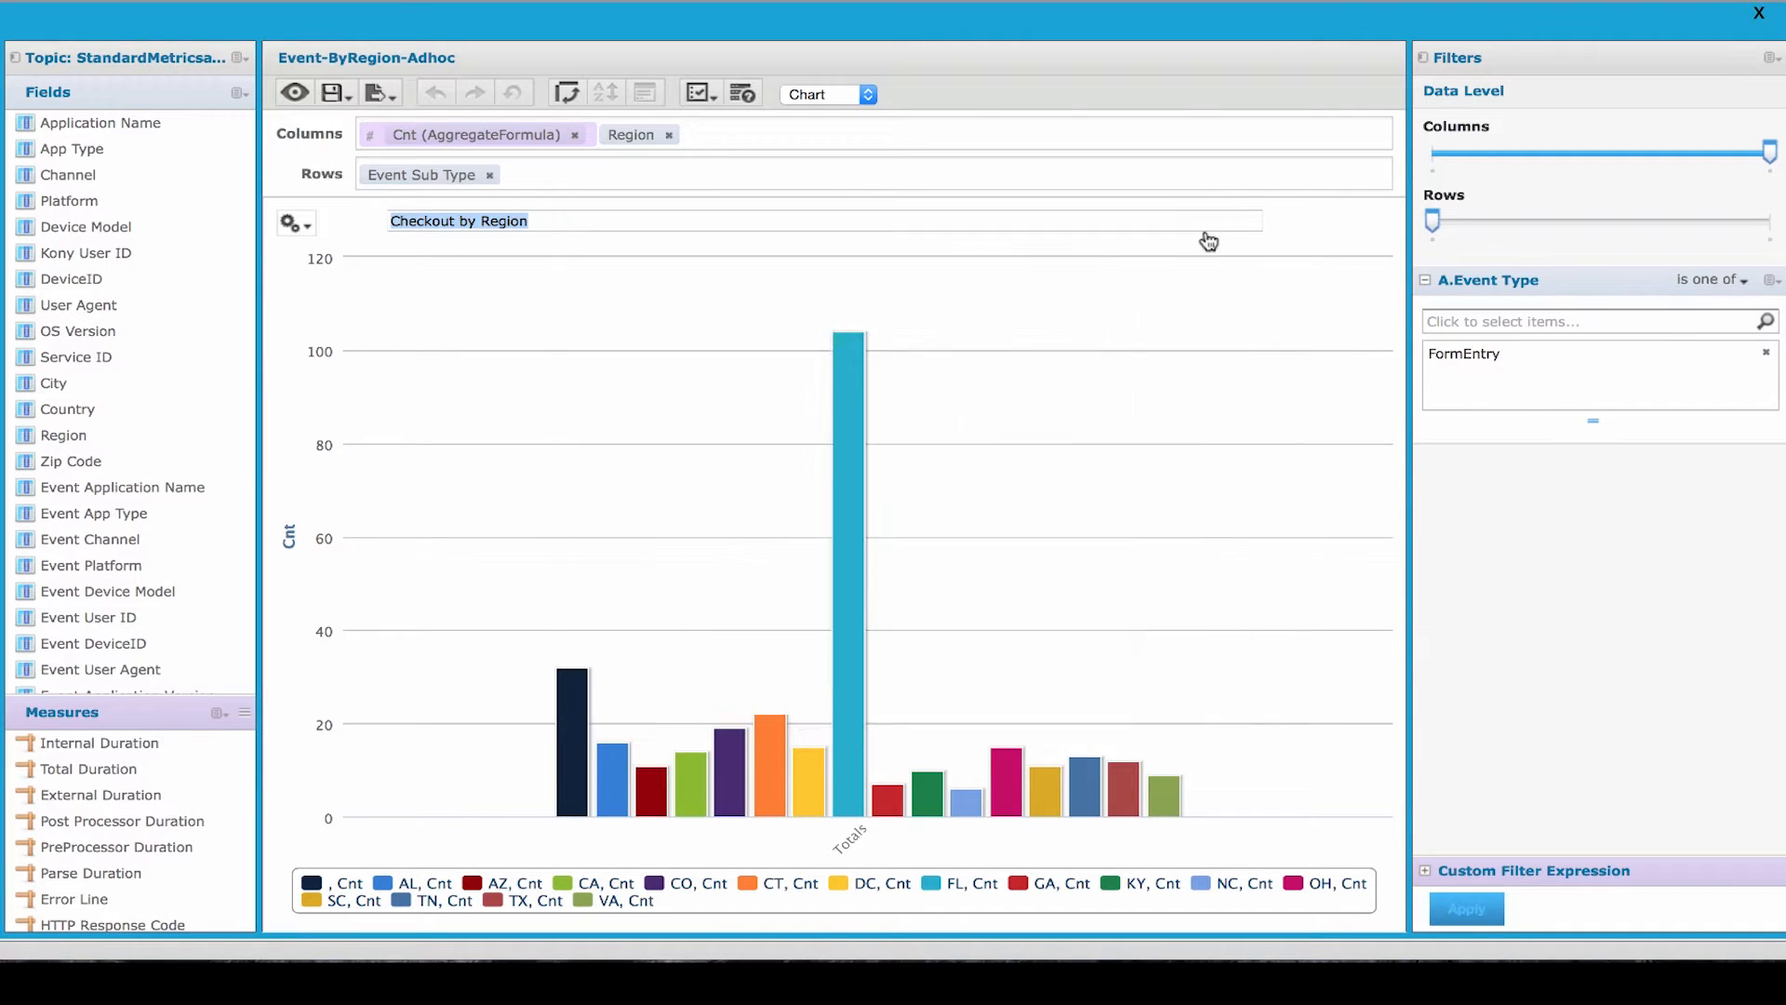
# - Regroup the chart by replacing Region with Event Sub Type in the columns and using Event TimeStamp_Local as the row group
pyautogui.scroll(-3, 112, 616)
pyautogui.scroll(-4, 112, 615)
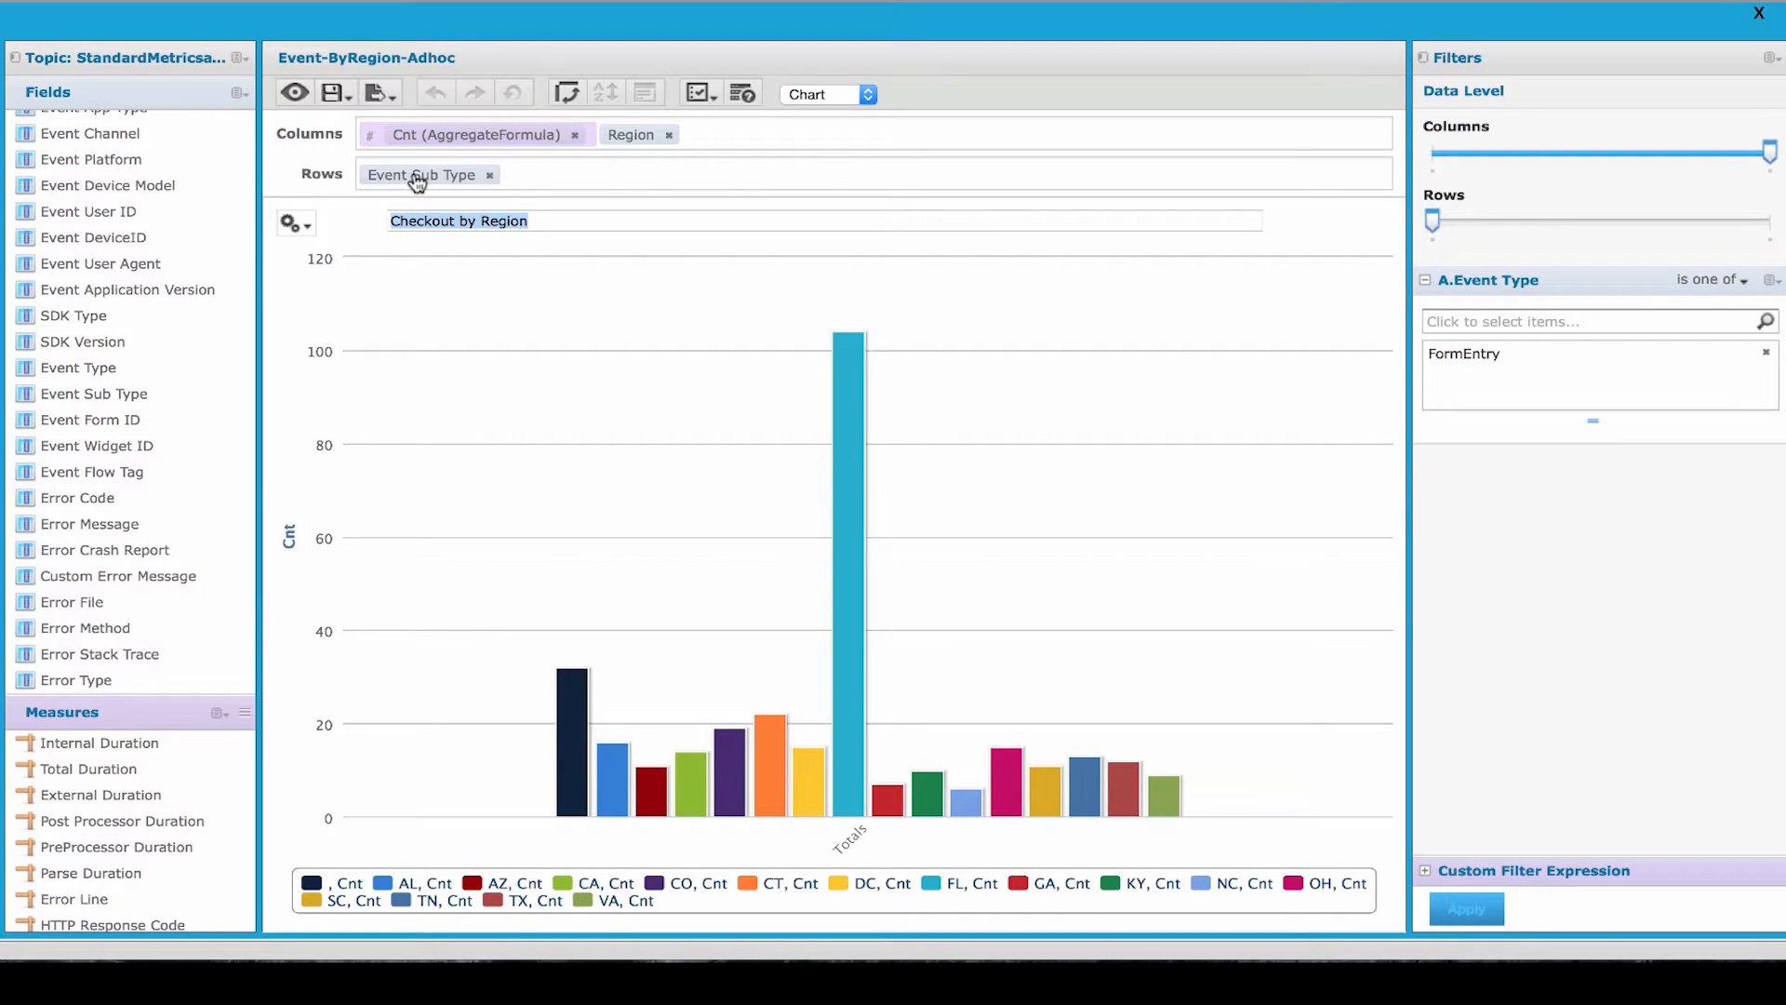
pyautogui.moveTo(417, 182); pyautogui.dragTo(741, 154)
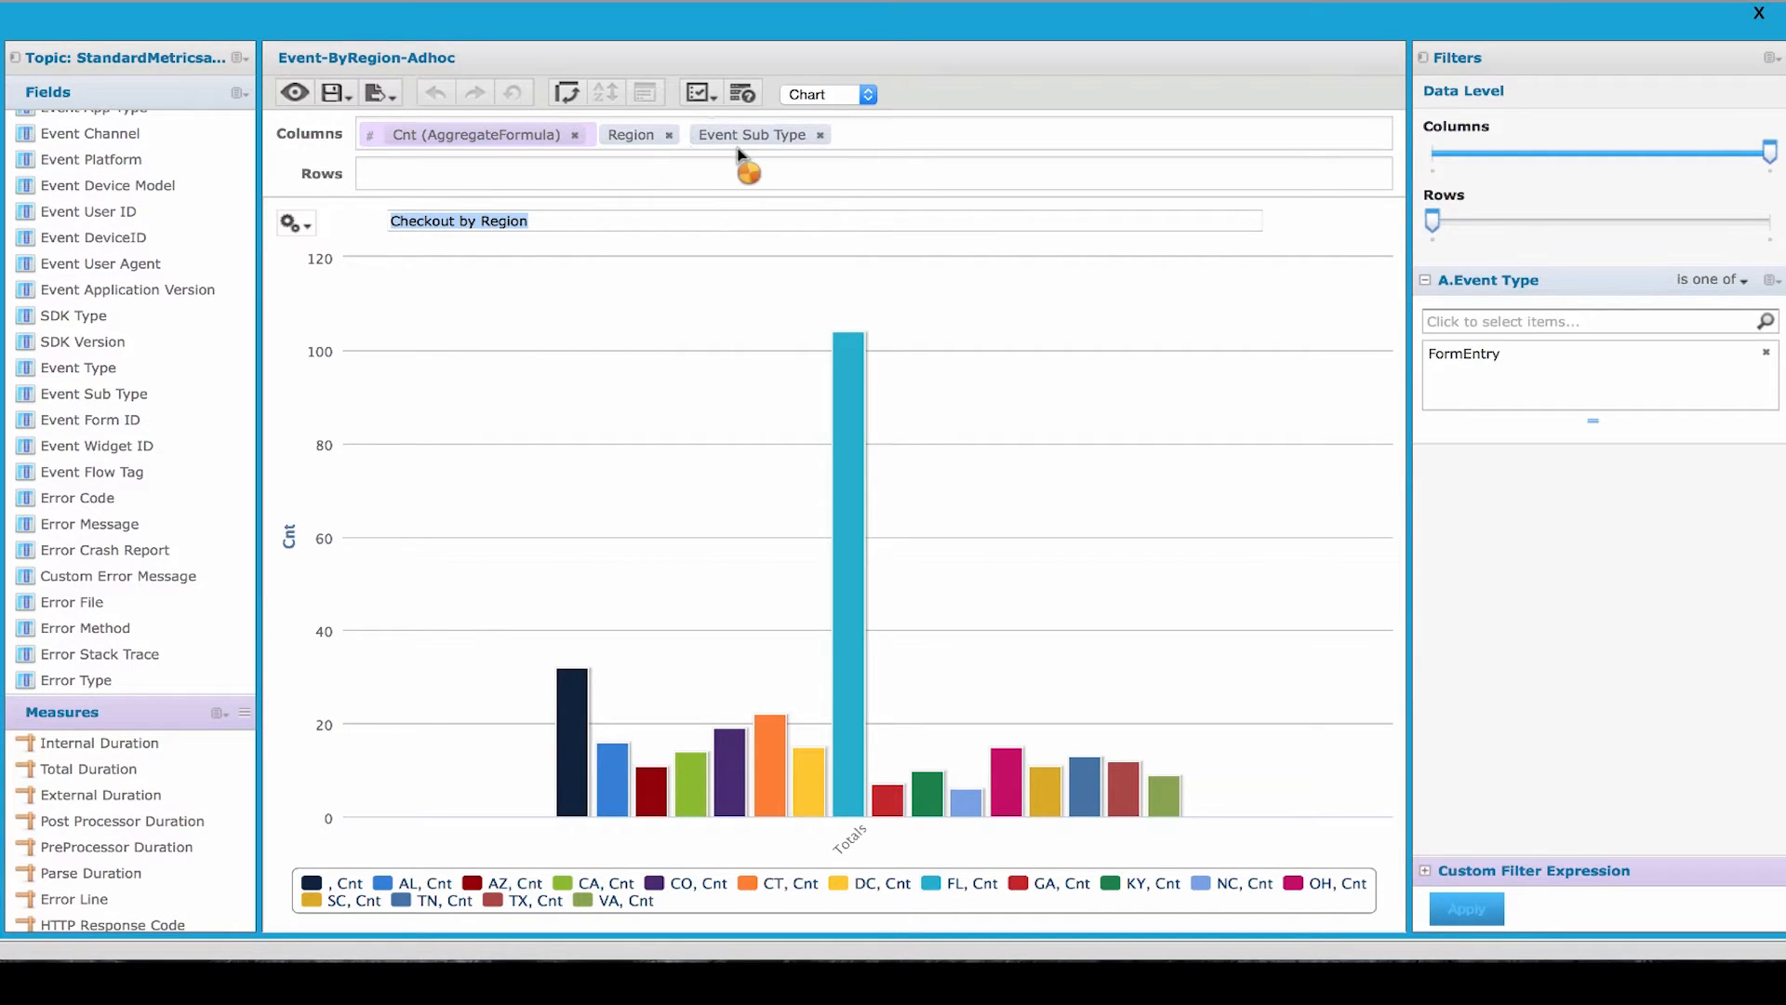
pyautogui.click(671, 143)
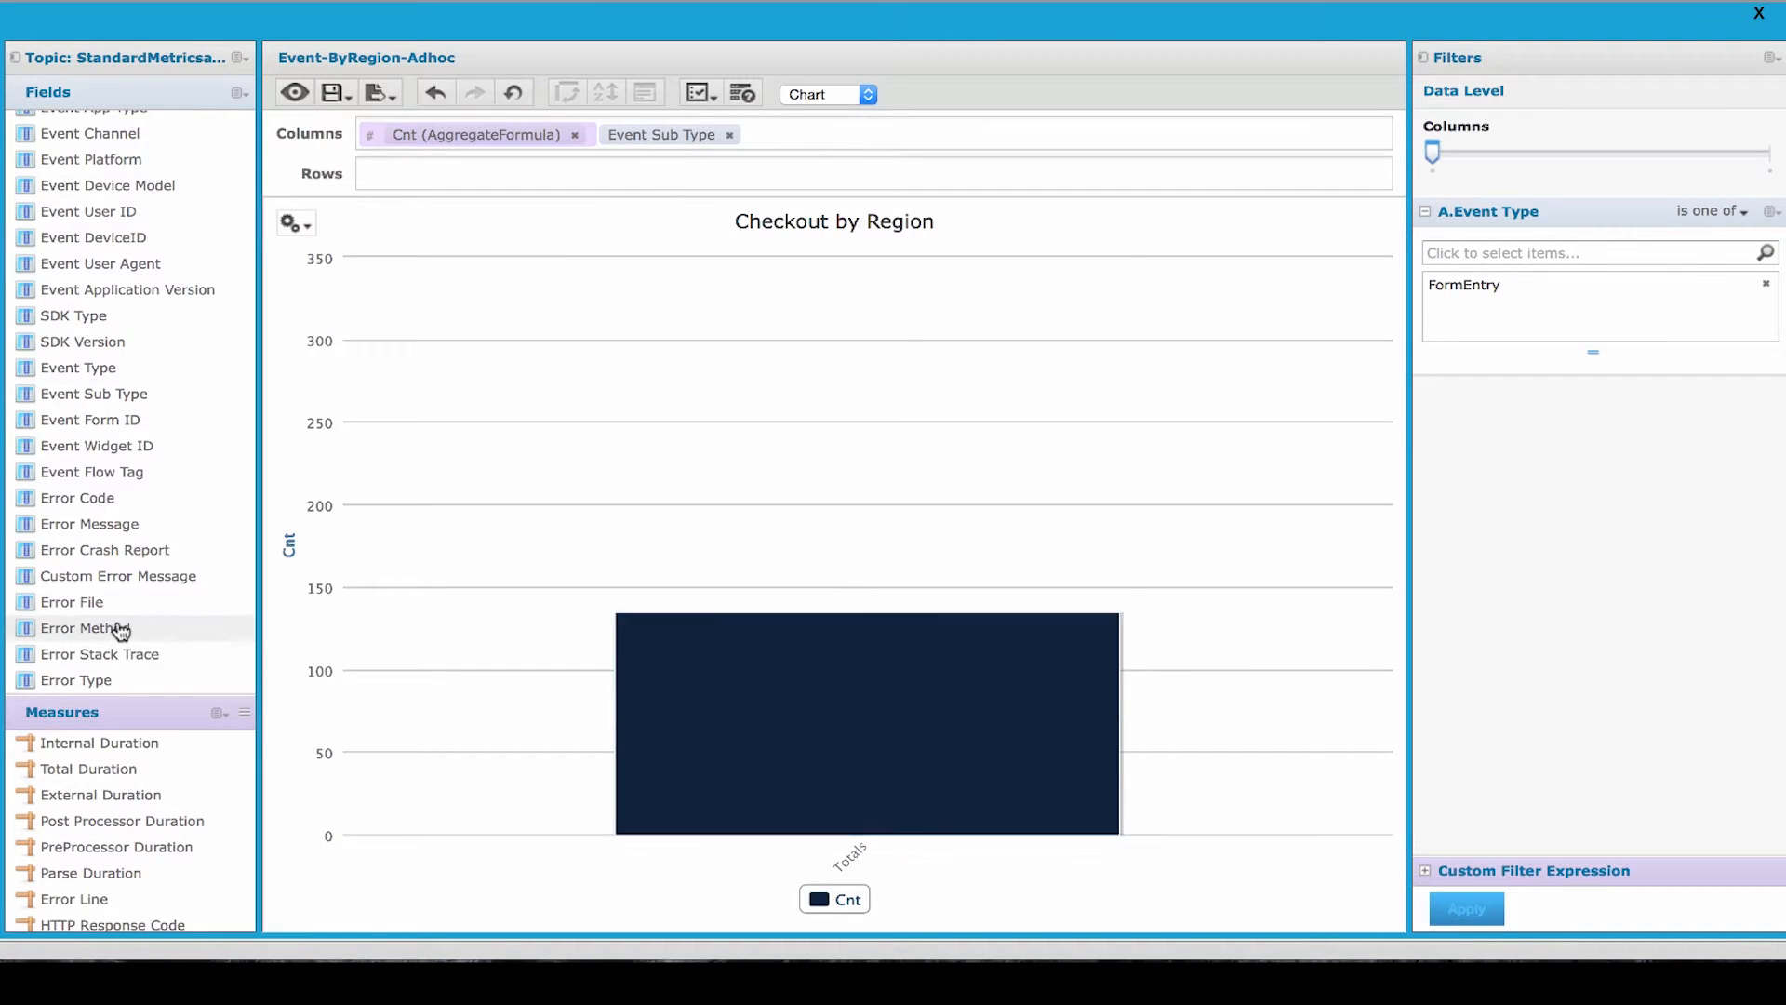
pyautogui.scroll(-4, 119, 626)
pyautogui.moveTo(88, 577); pyautogui.dragTo(366, 179)
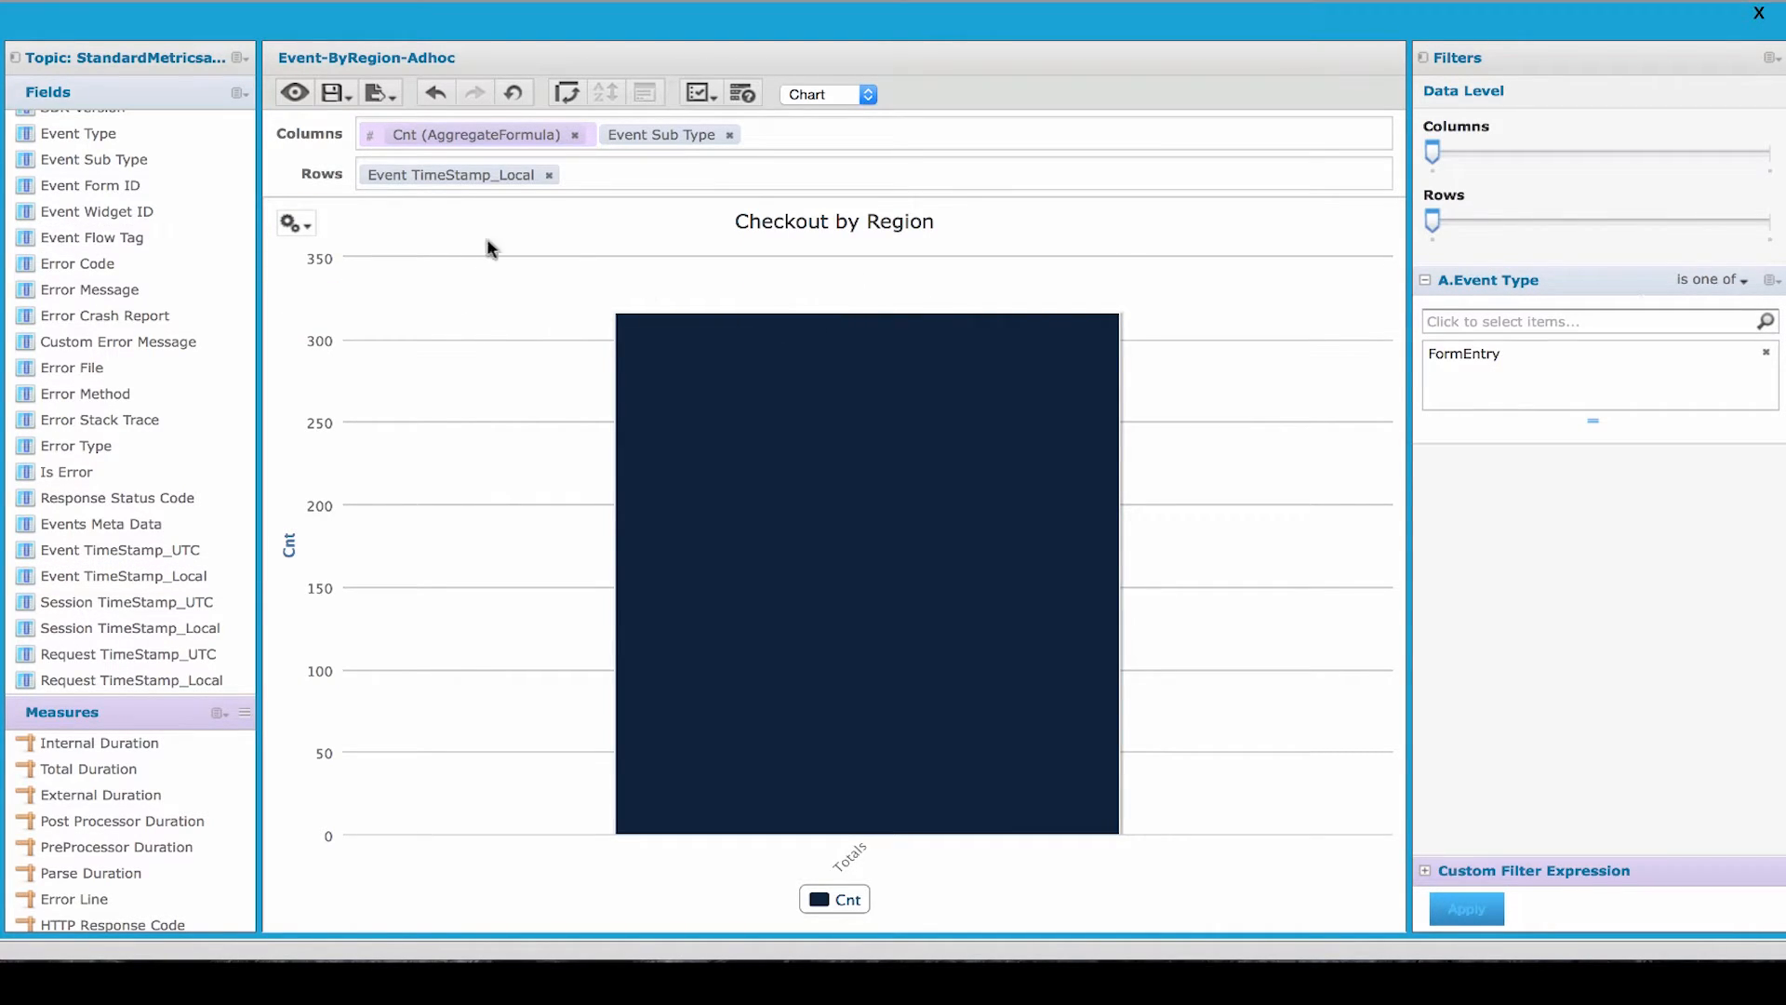
# - Change the chart to a time series line chart and expand its column data level to Event Sub Type
pyautogui.click(291, 223)
pyautogui.click(346, 266)
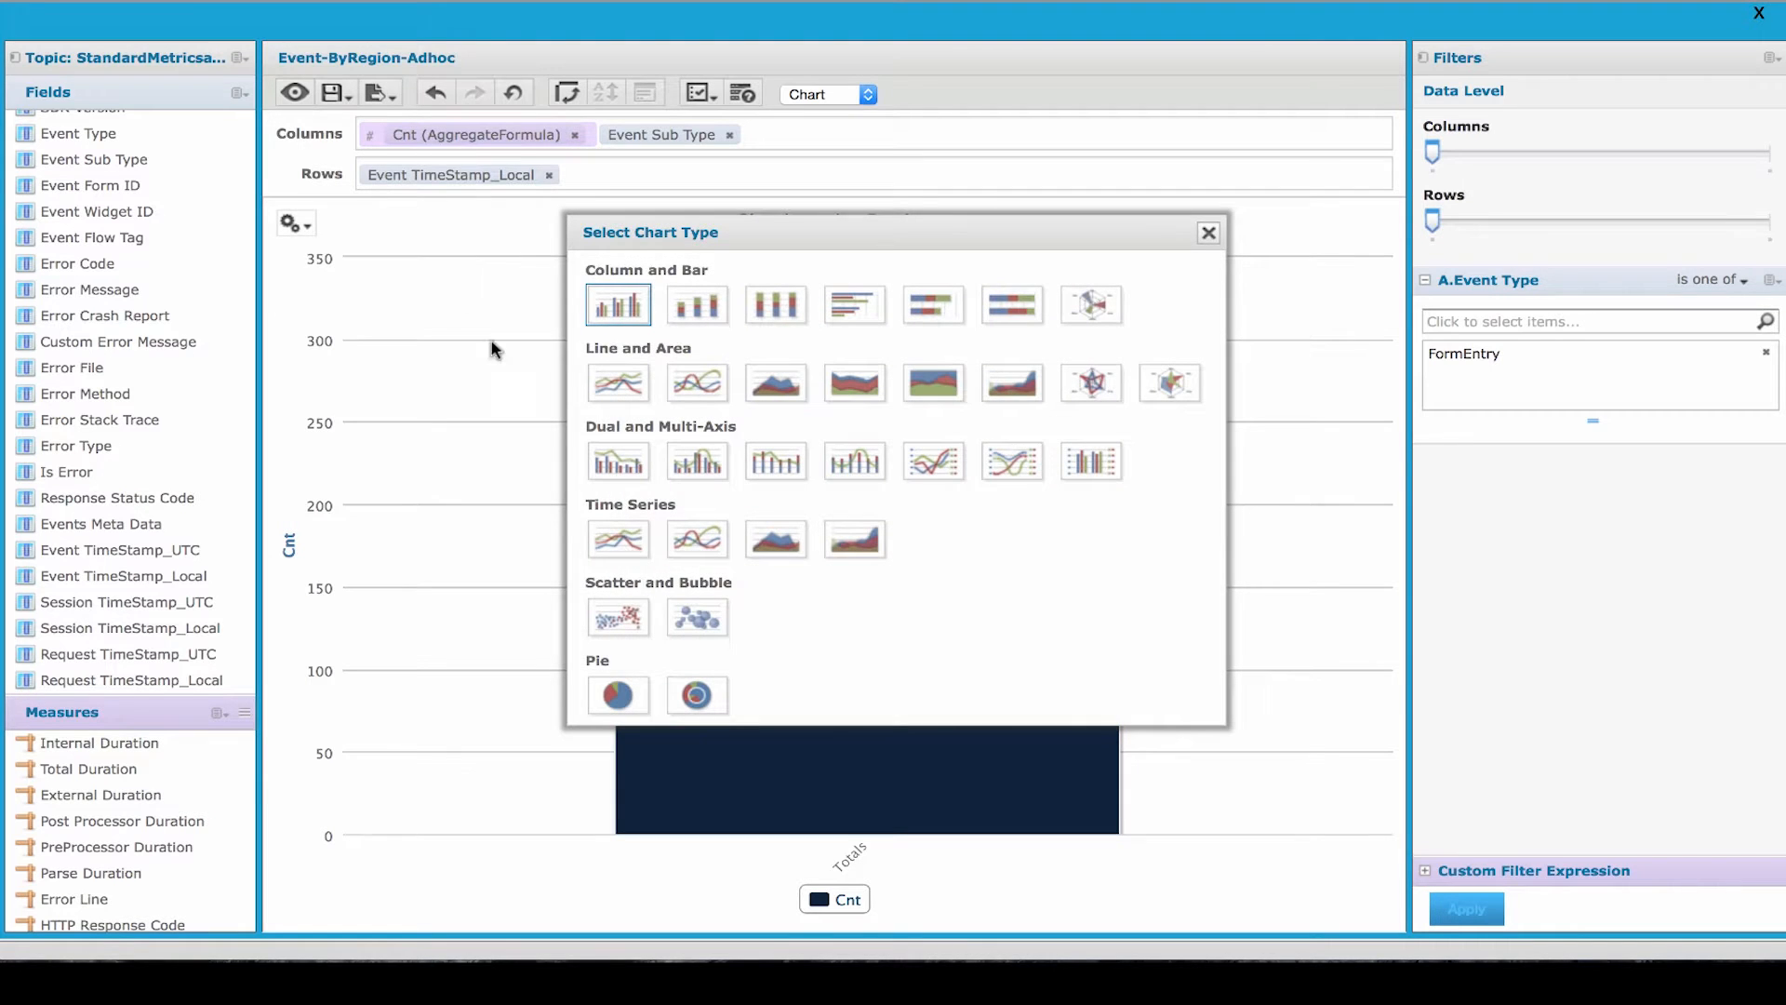
pyautogui.click(624, 544)
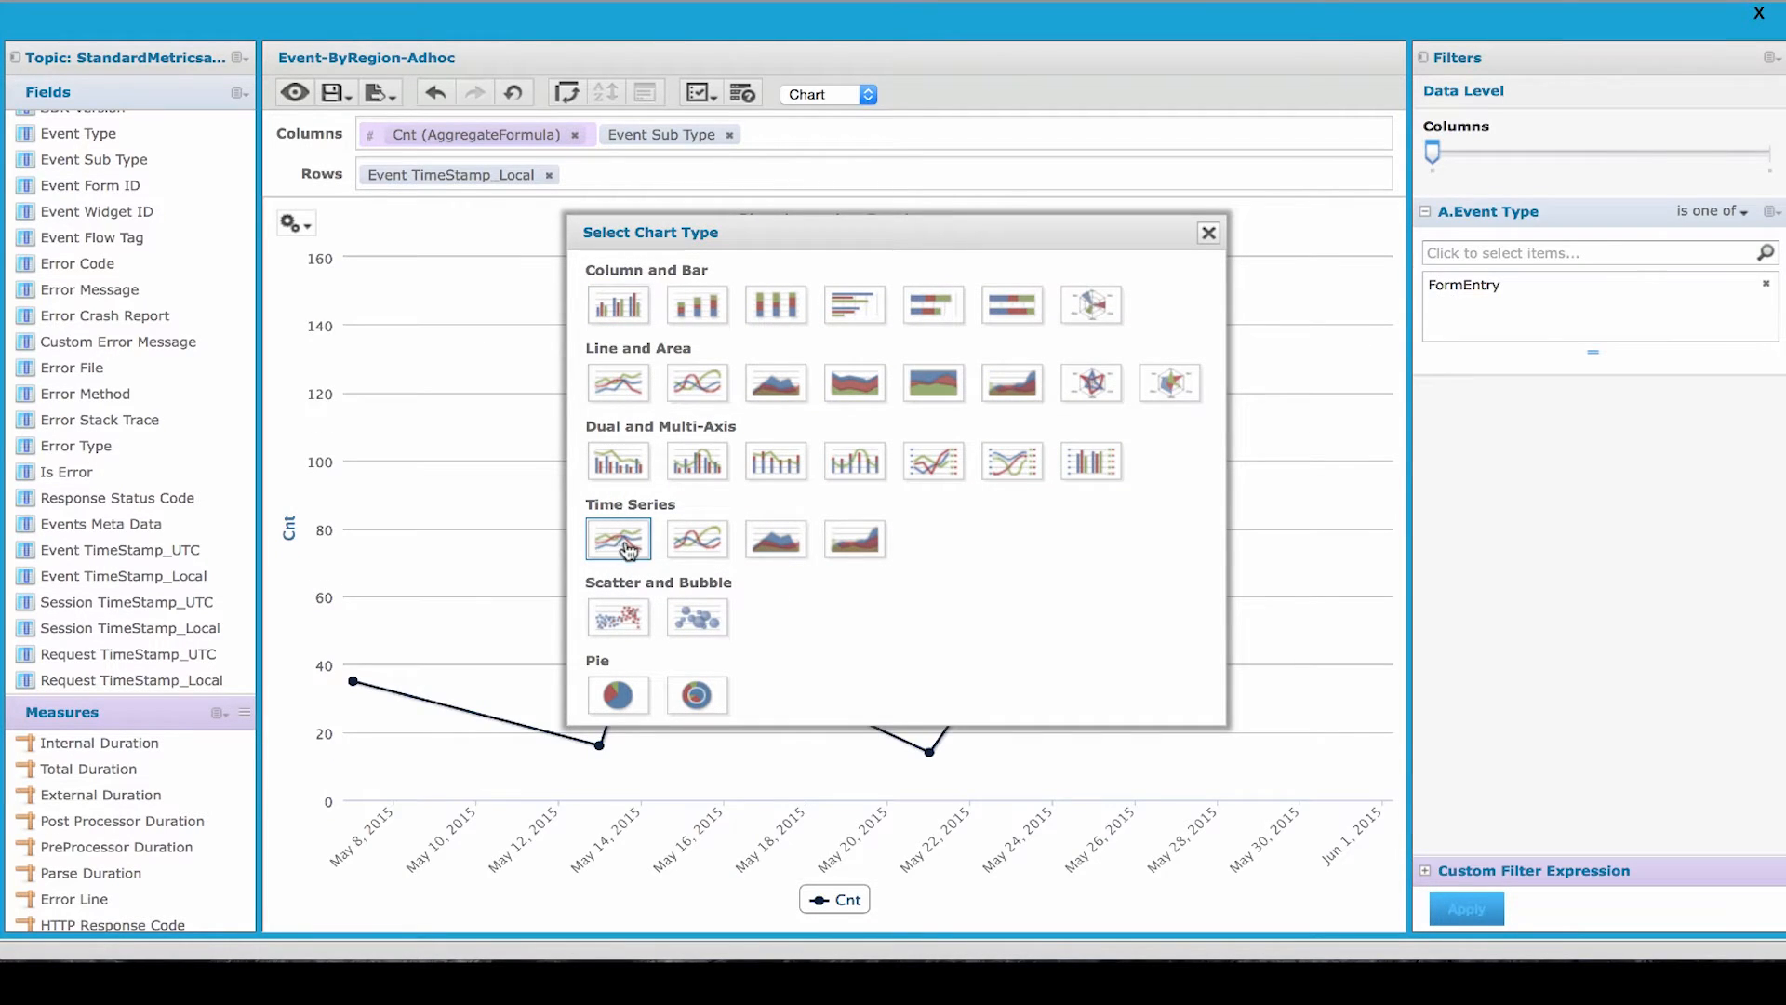
pyautogui.click(1210, 234)
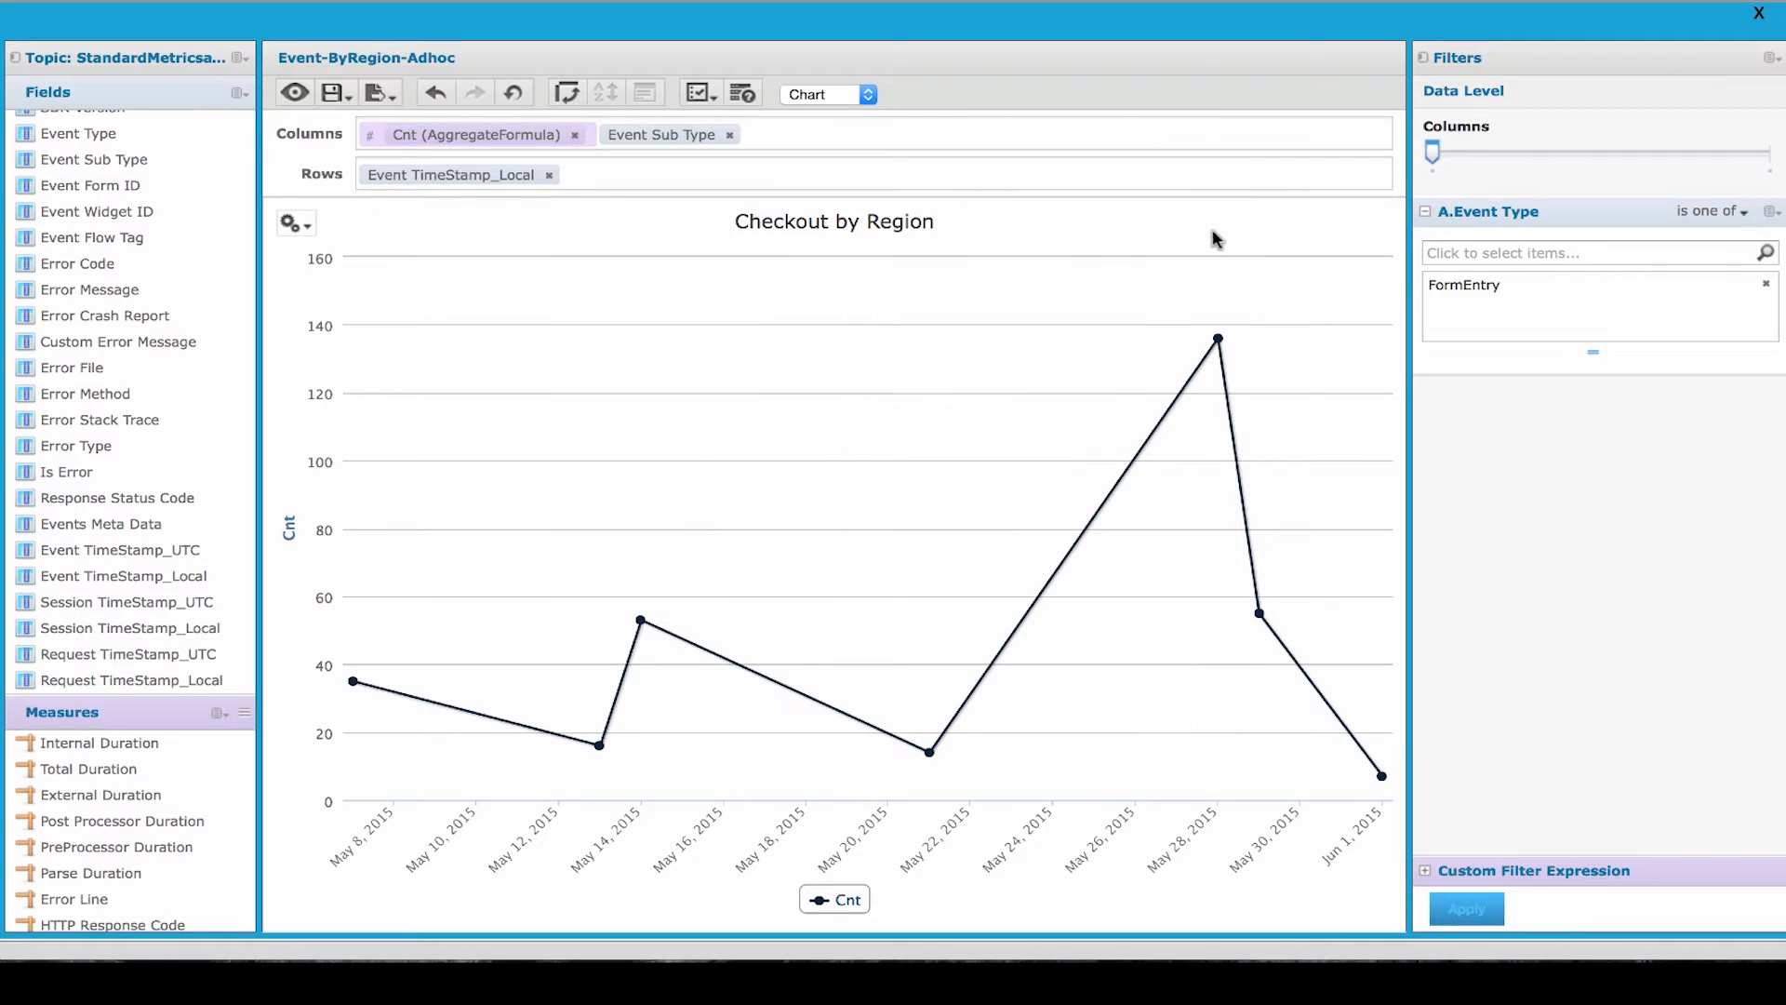
pyautogui.moveTo(909, 717)
pyautogui.click(1726, 158)
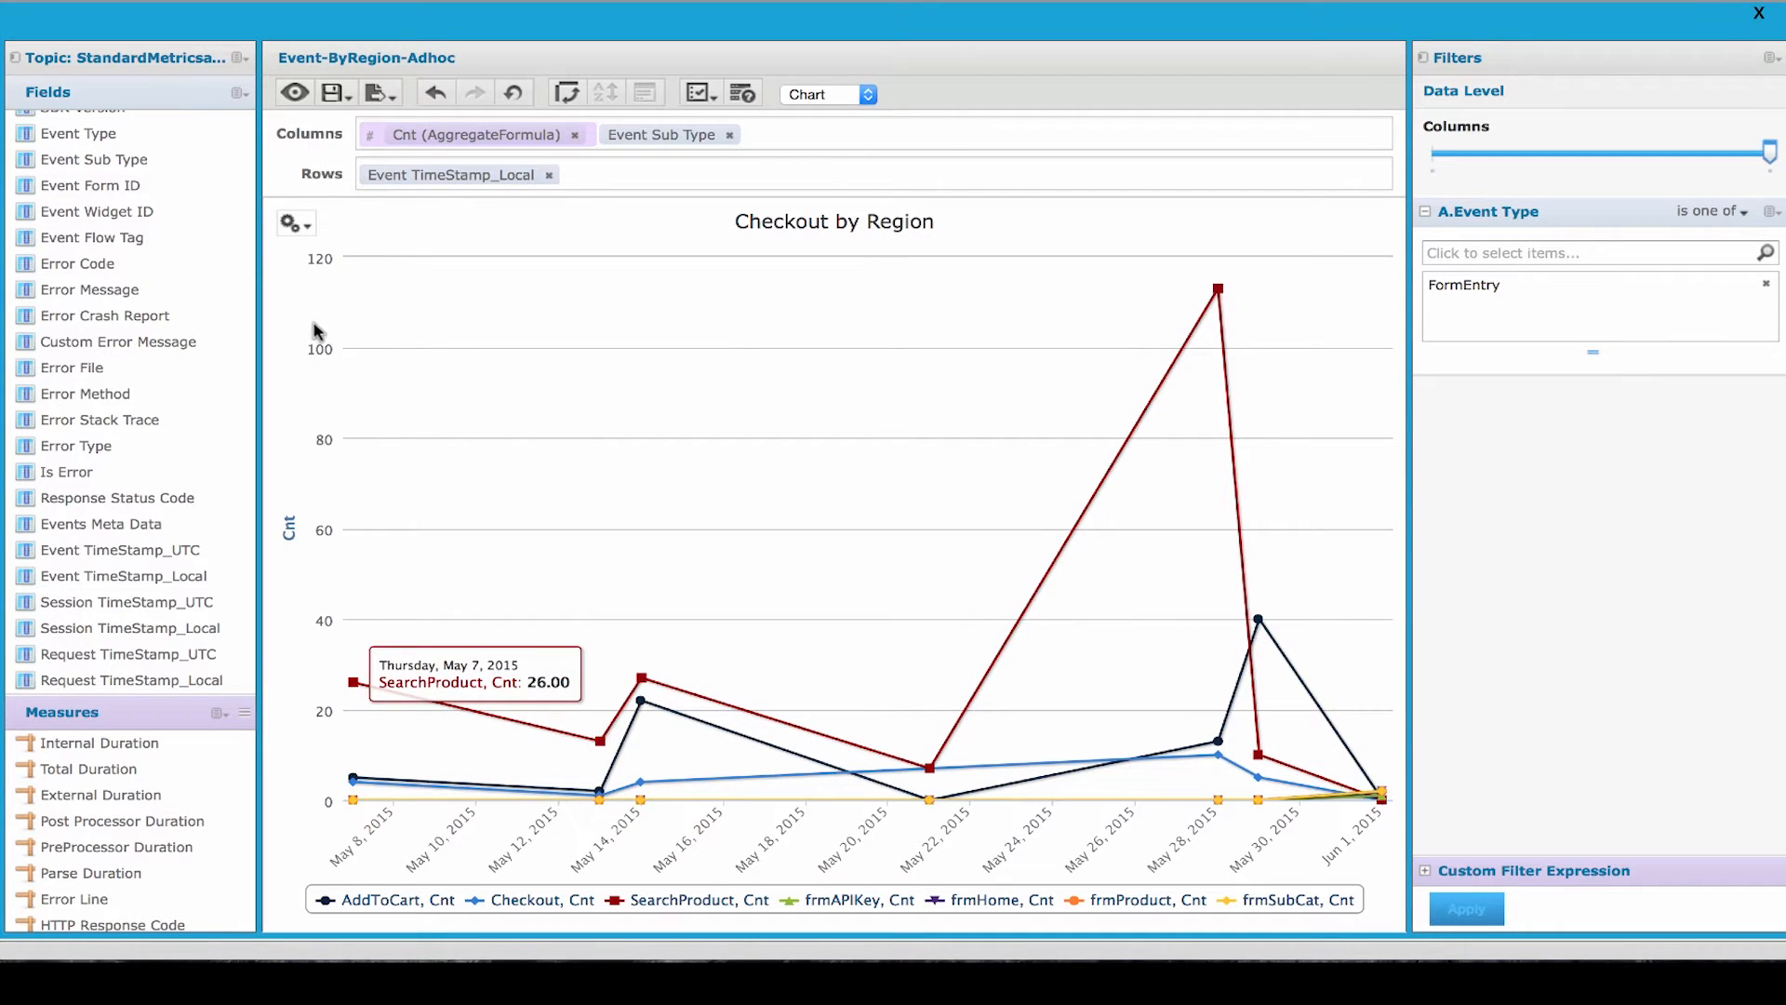
# - Create an Event TimeStamp_Local filter with the "is on or before" condition
pyautogui.click(181, 577)
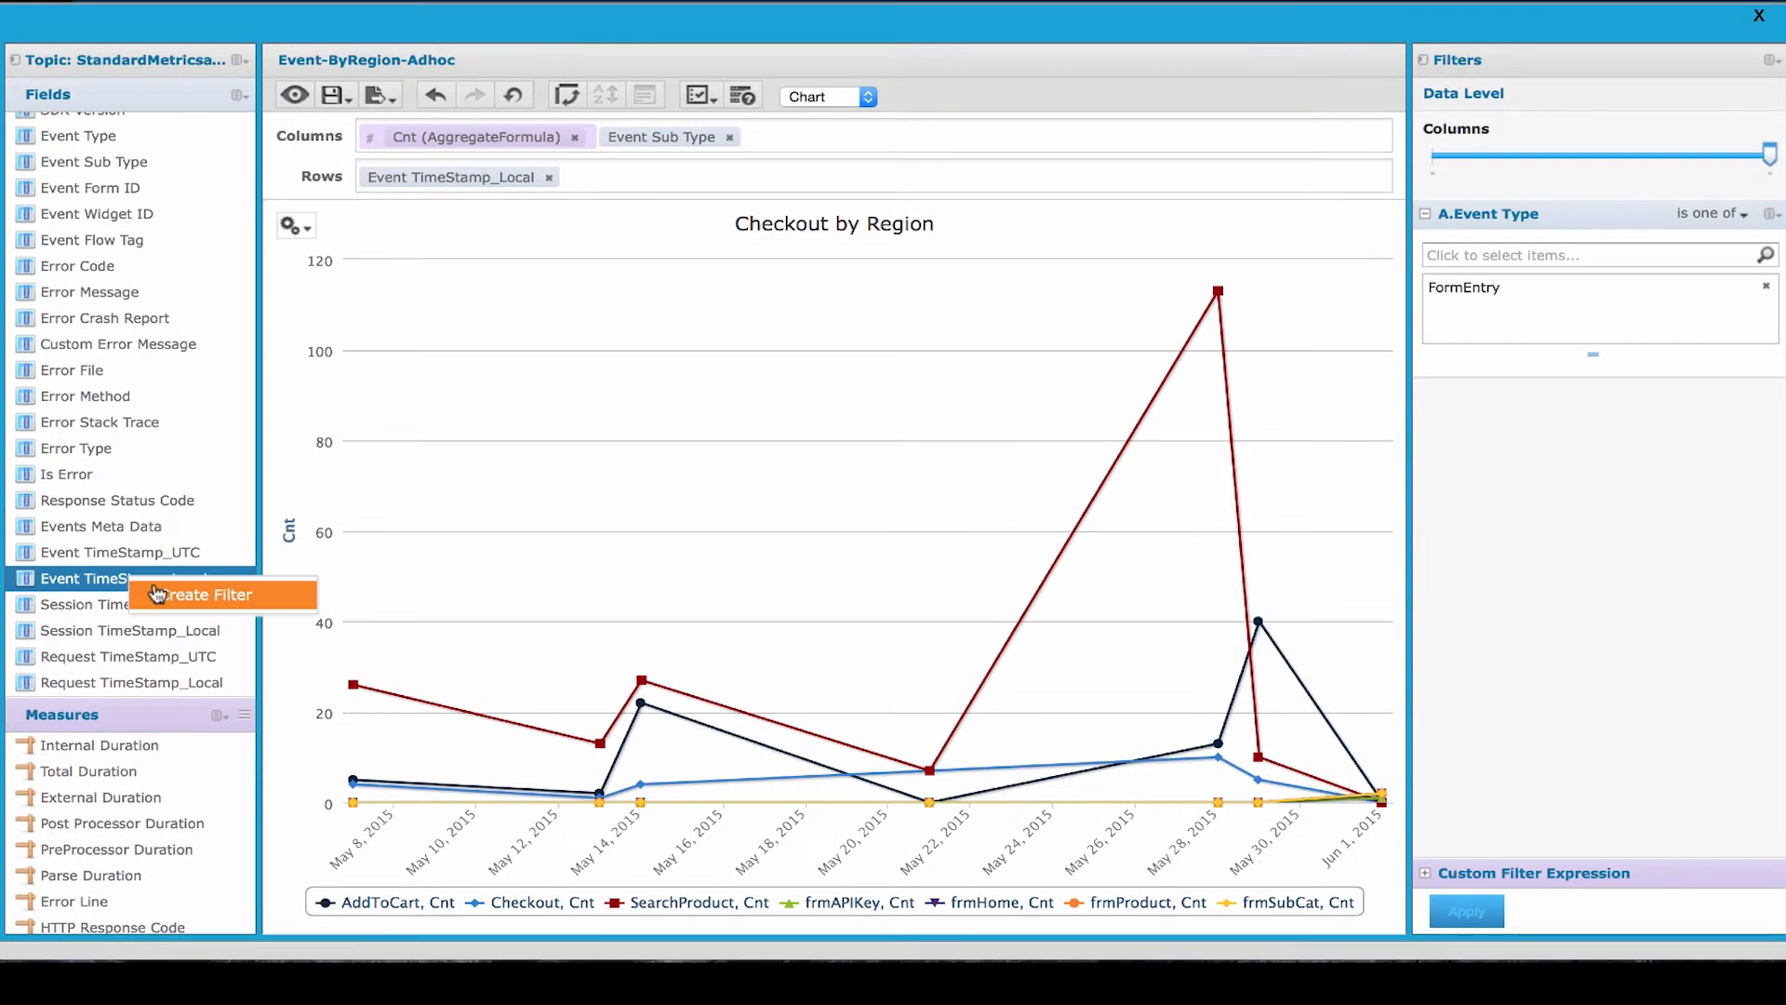
pyautogui.rightClick(181, 580)
pyautogui.click(231, 604)
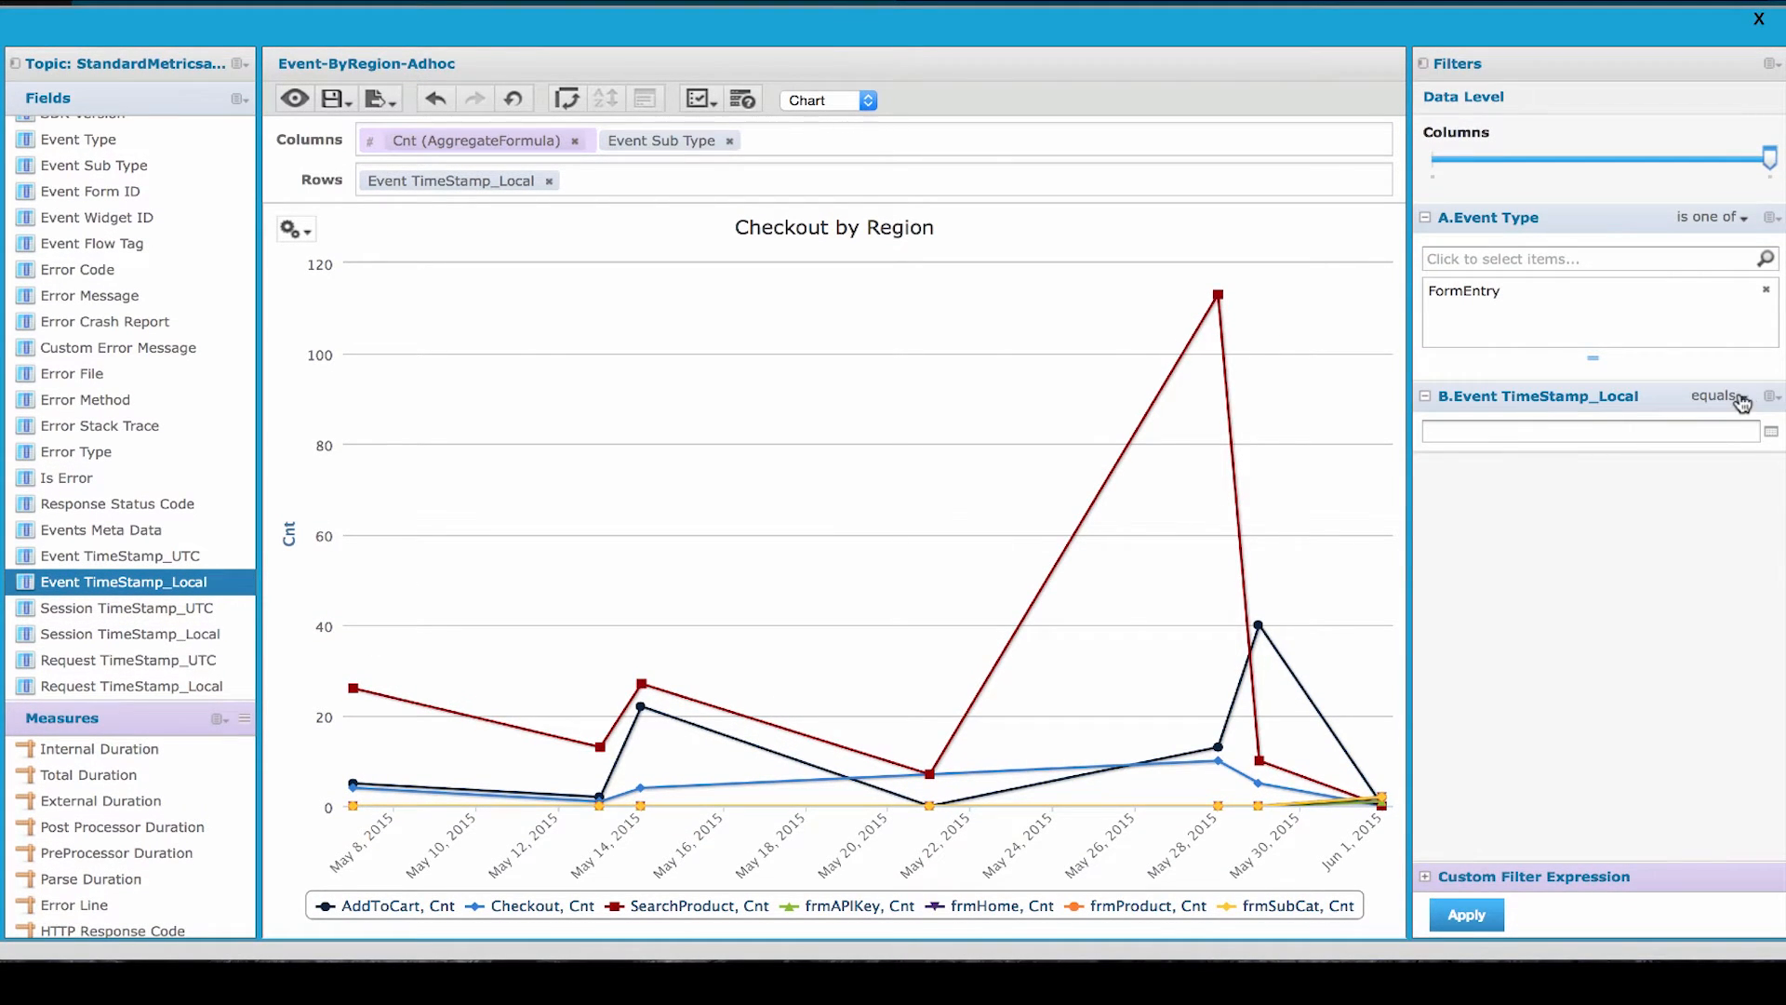
pyautogui.click(1742, 401)
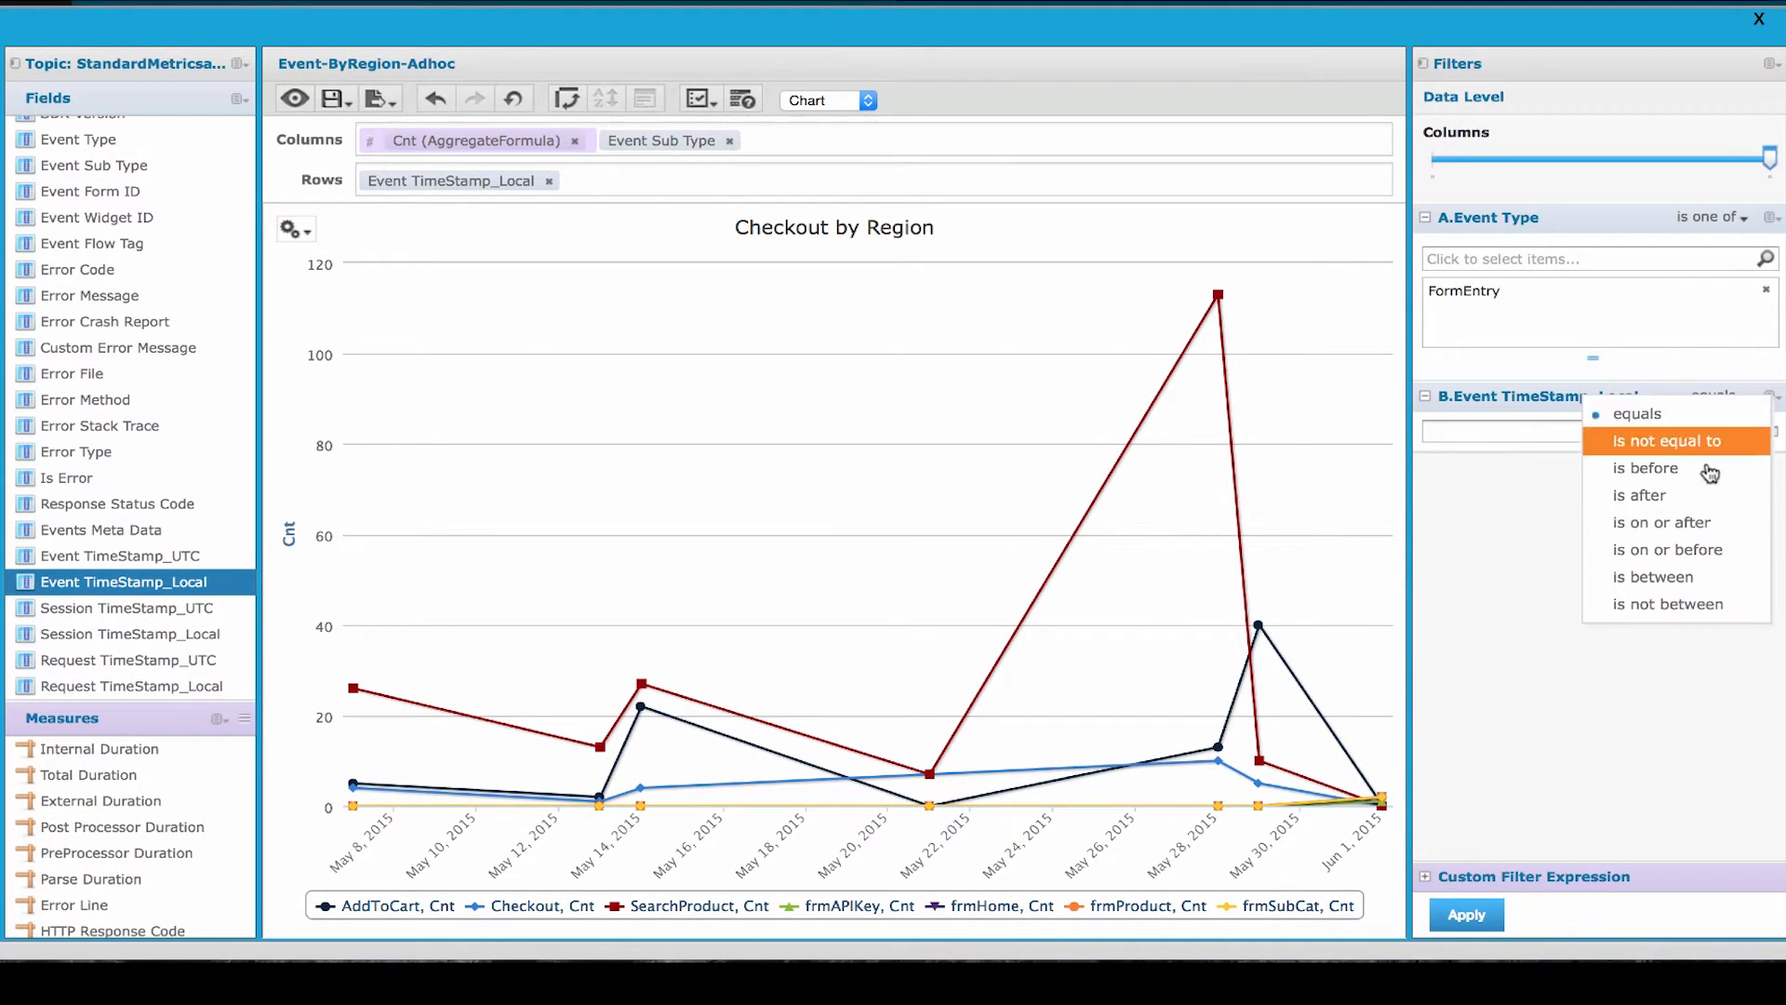
pyautogui.click(1700, 552)
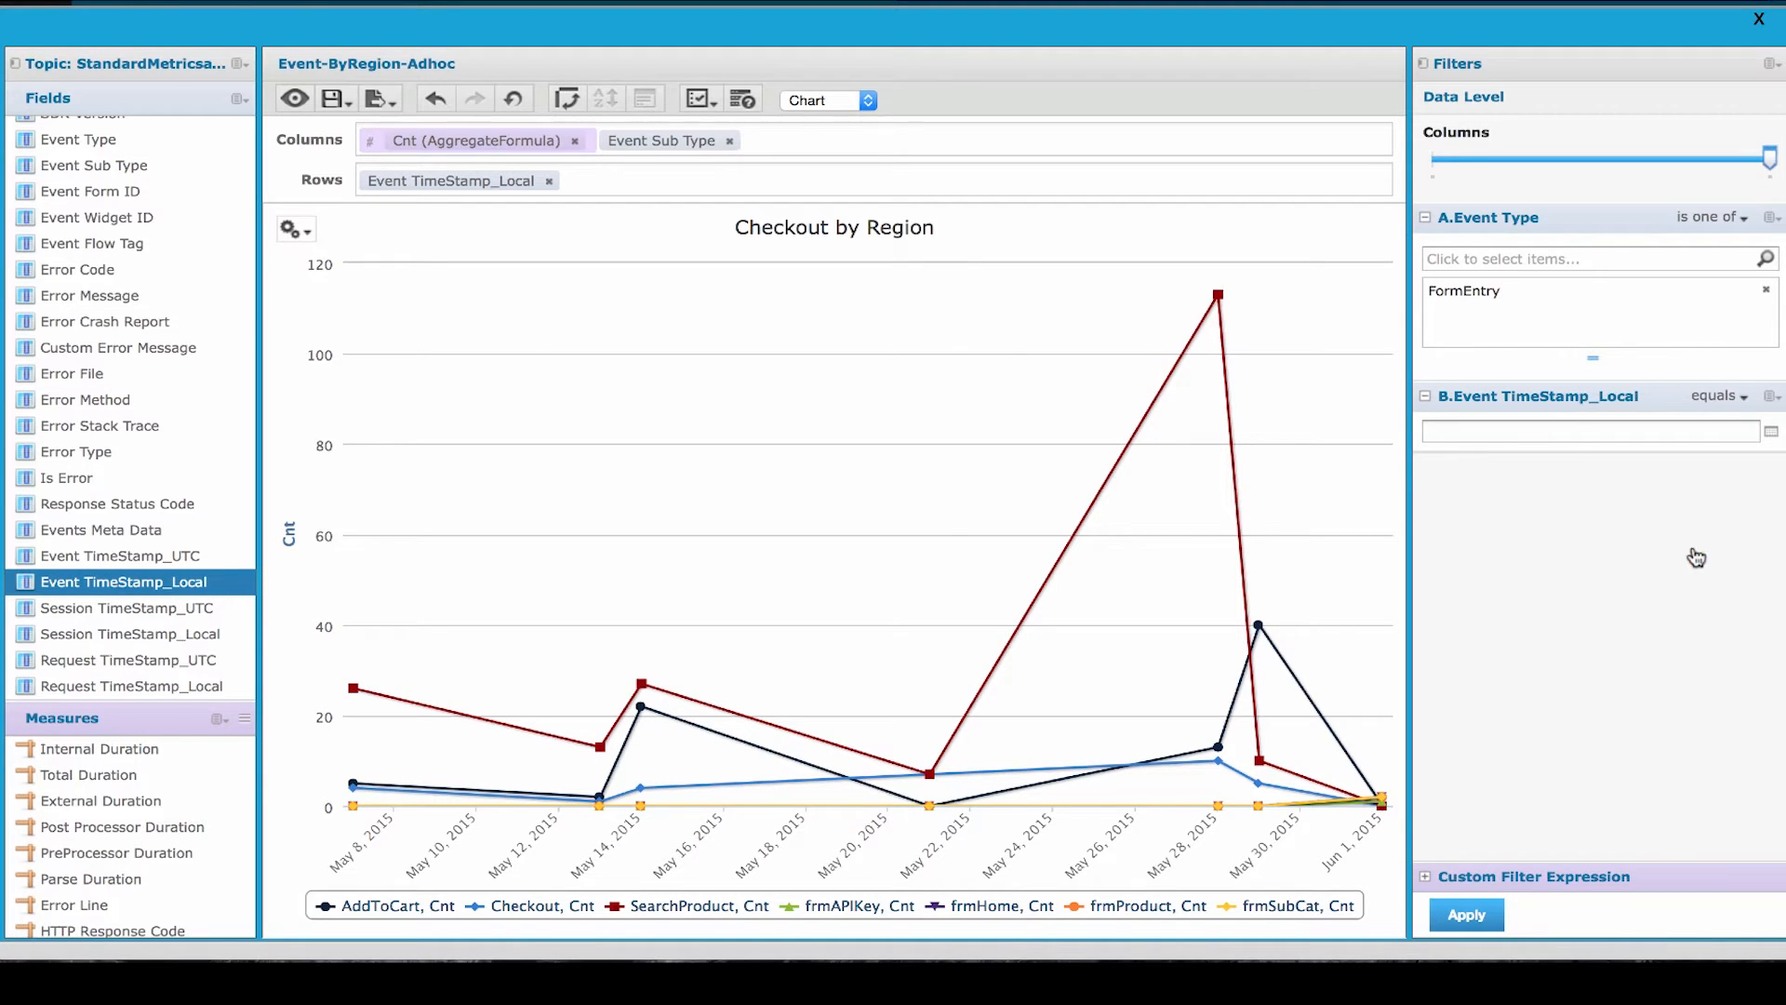
pyautogui.click(1773, 432)
pyautogui.click(1572, 549)
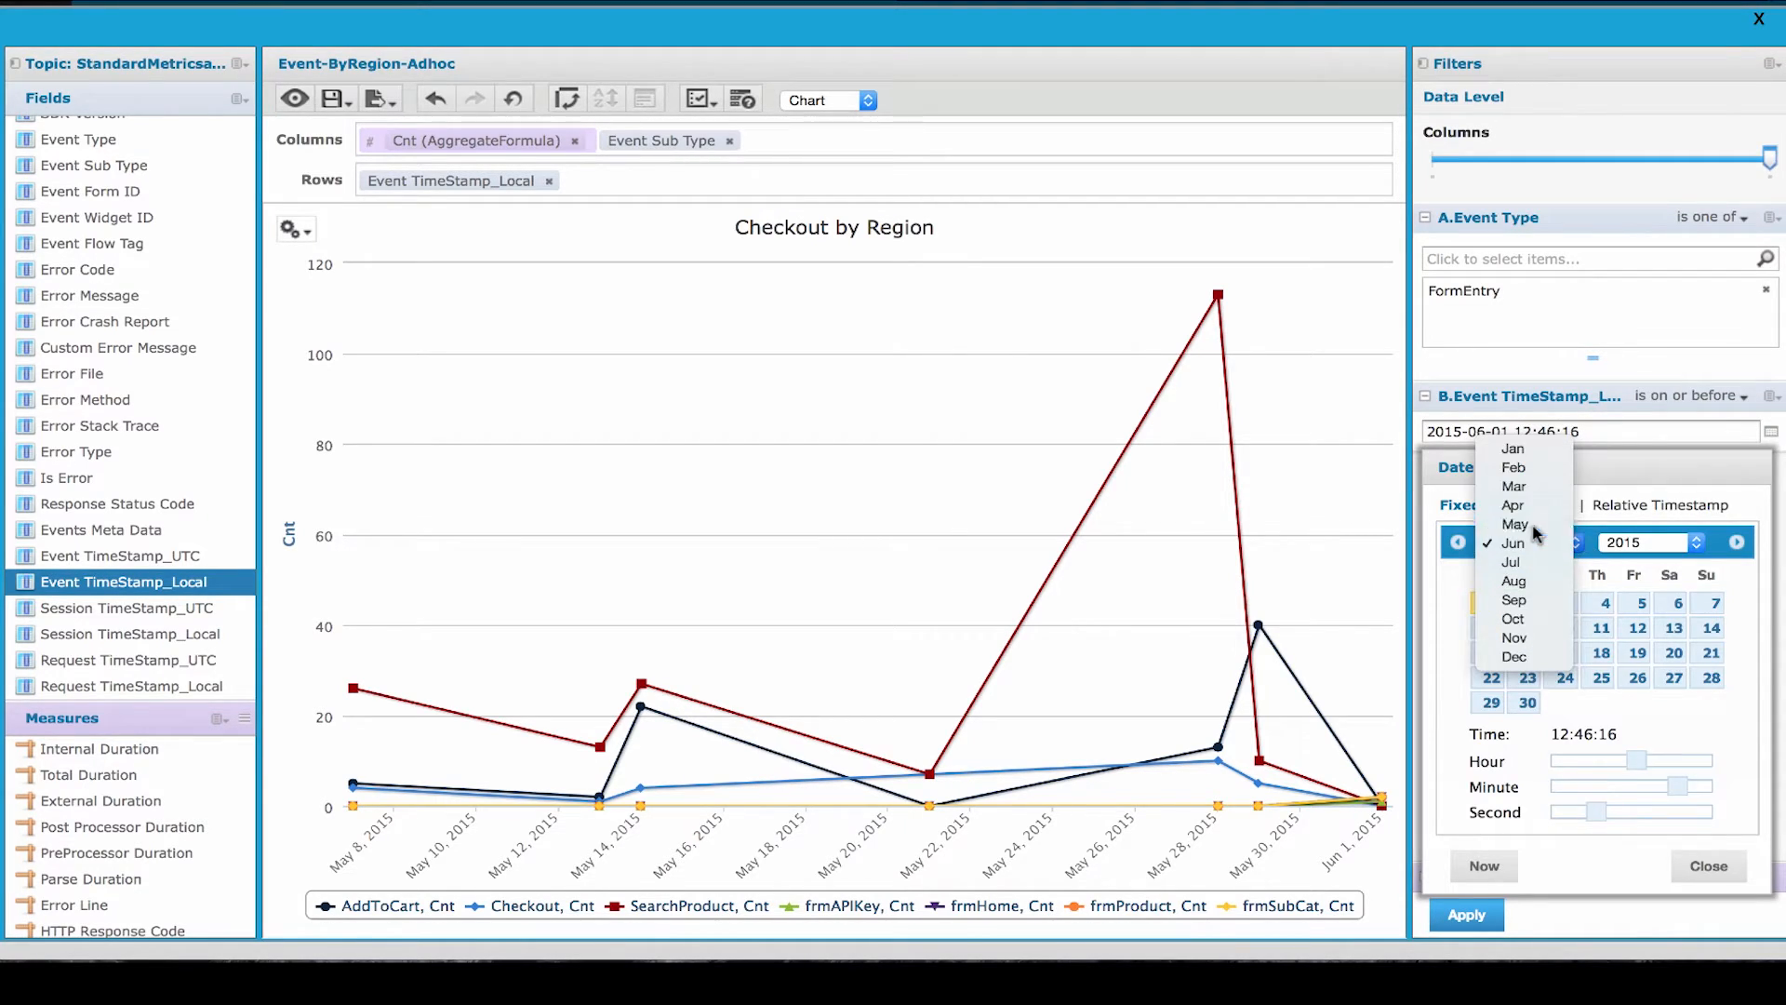
pyautogui.click(1525, 524)
pyautogui.click(1639, 703)
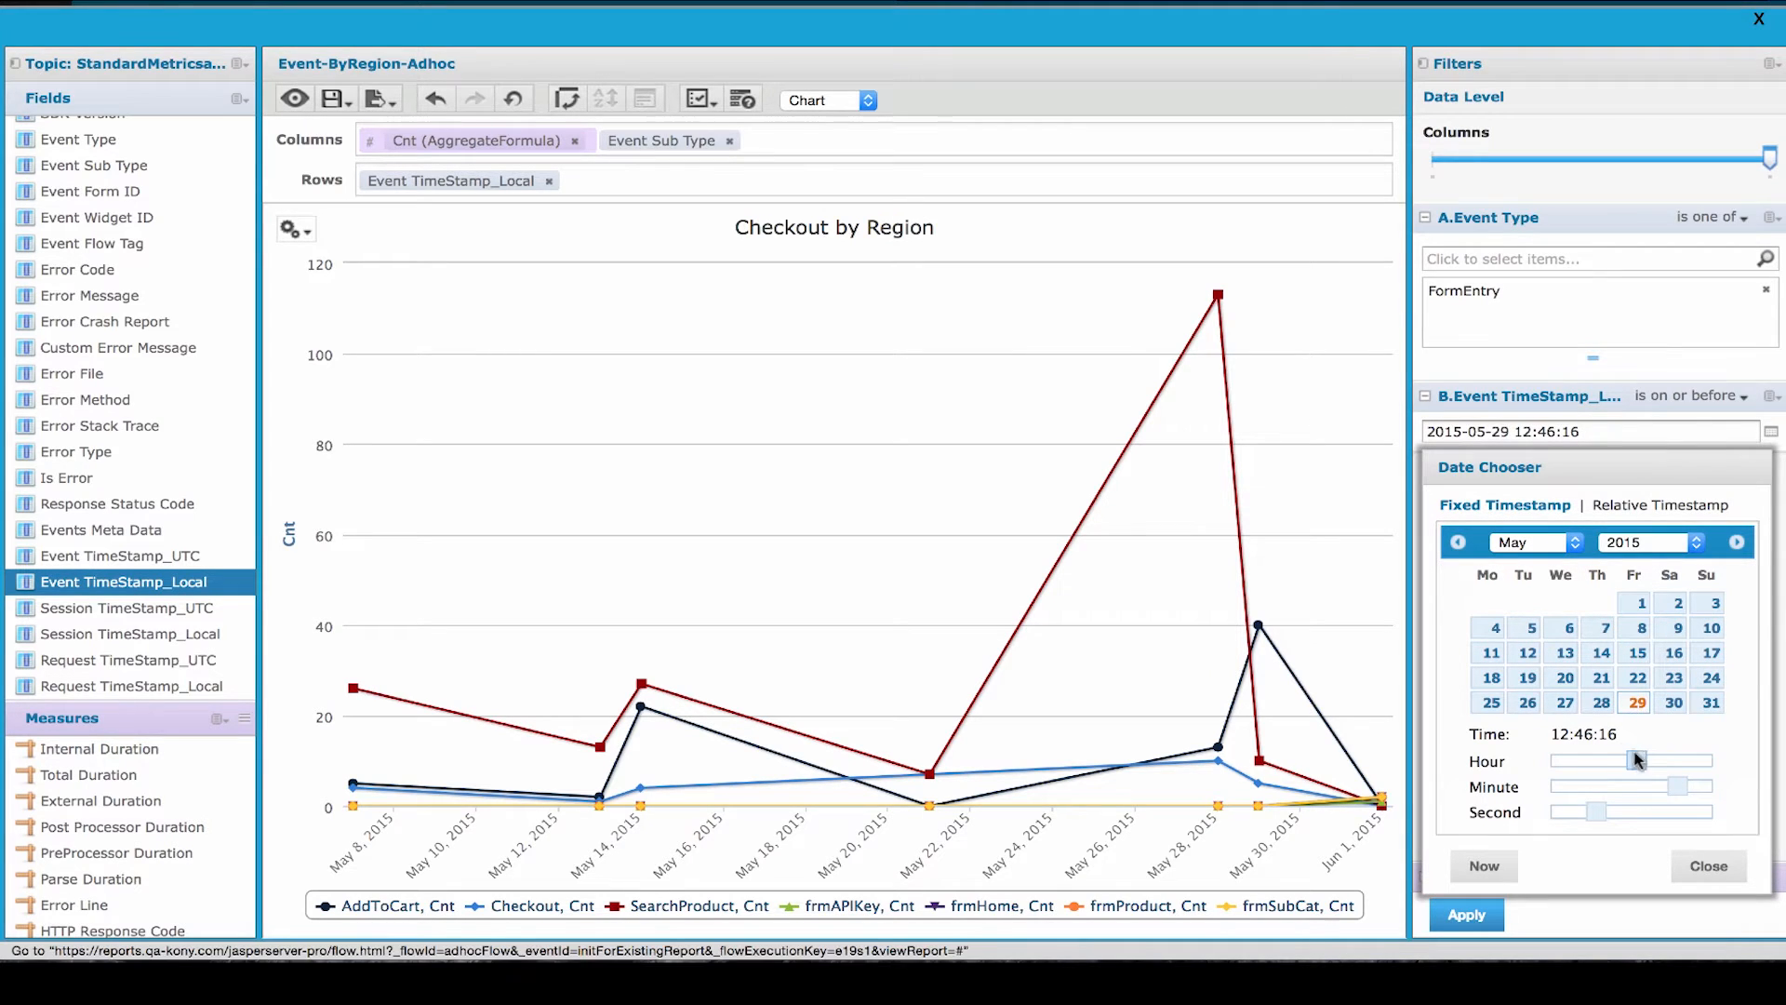
pyautogui.moveTo(1636, 761); pyautogui.dragTo(1669, 761)
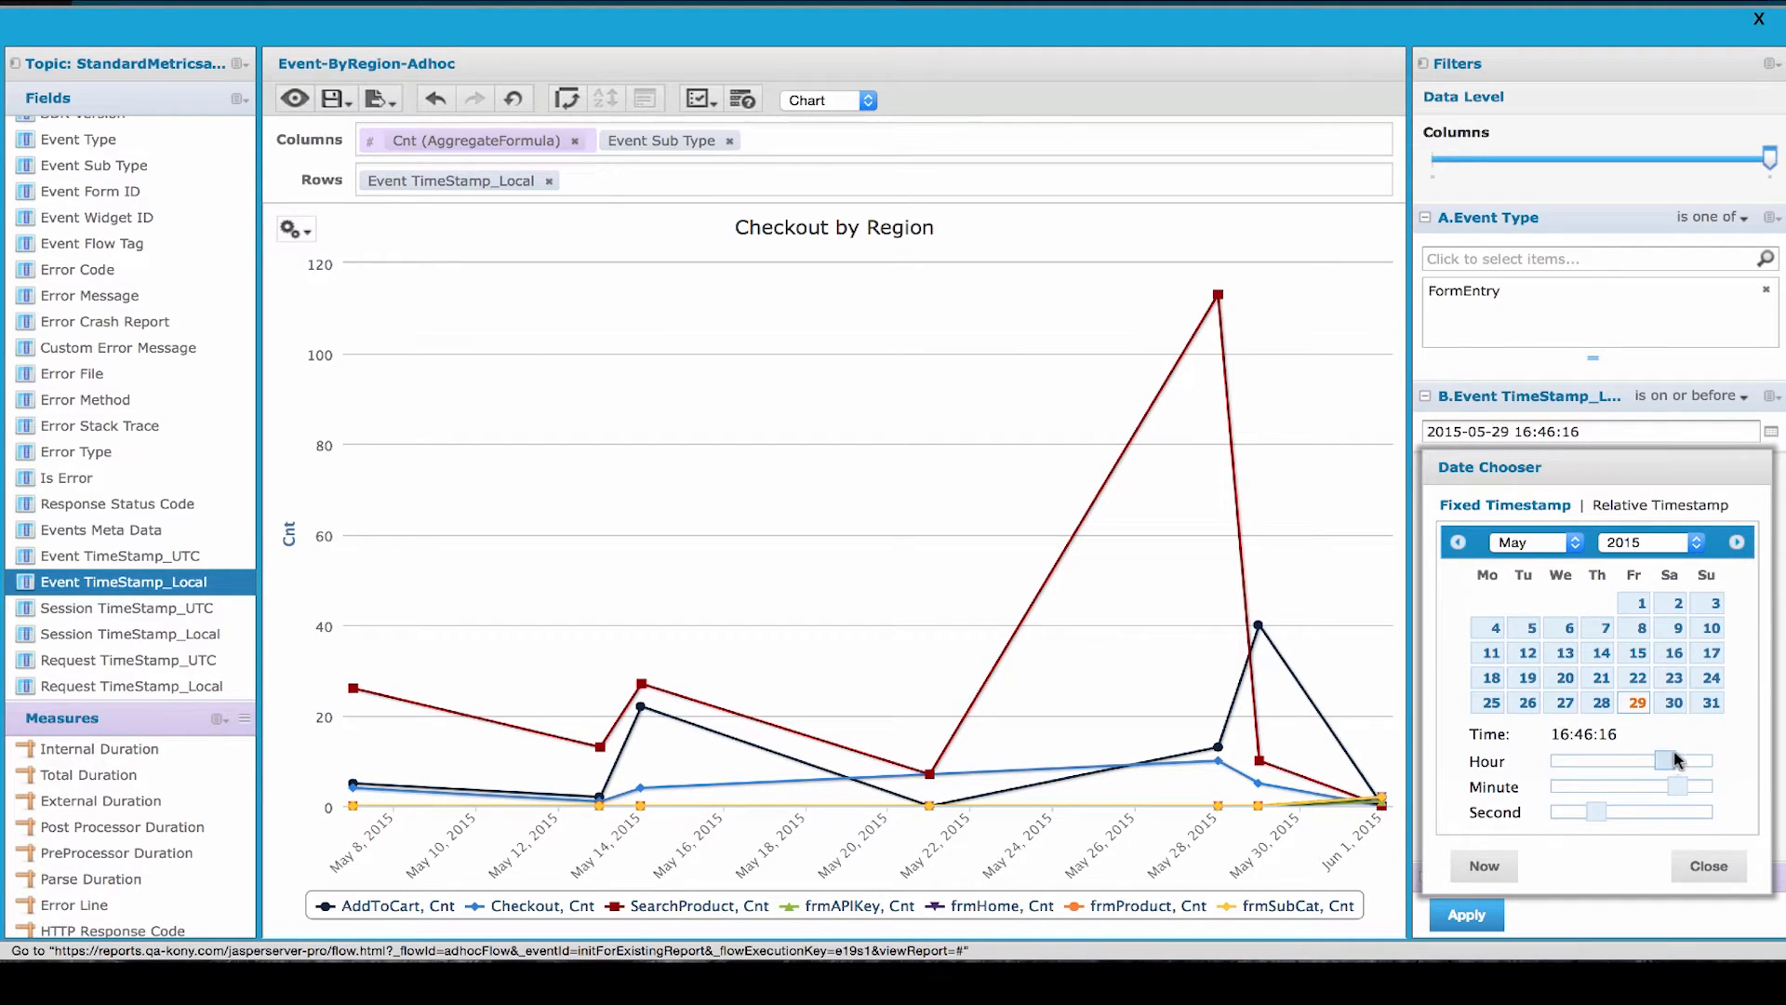
pyautogui.click(1709, 866)
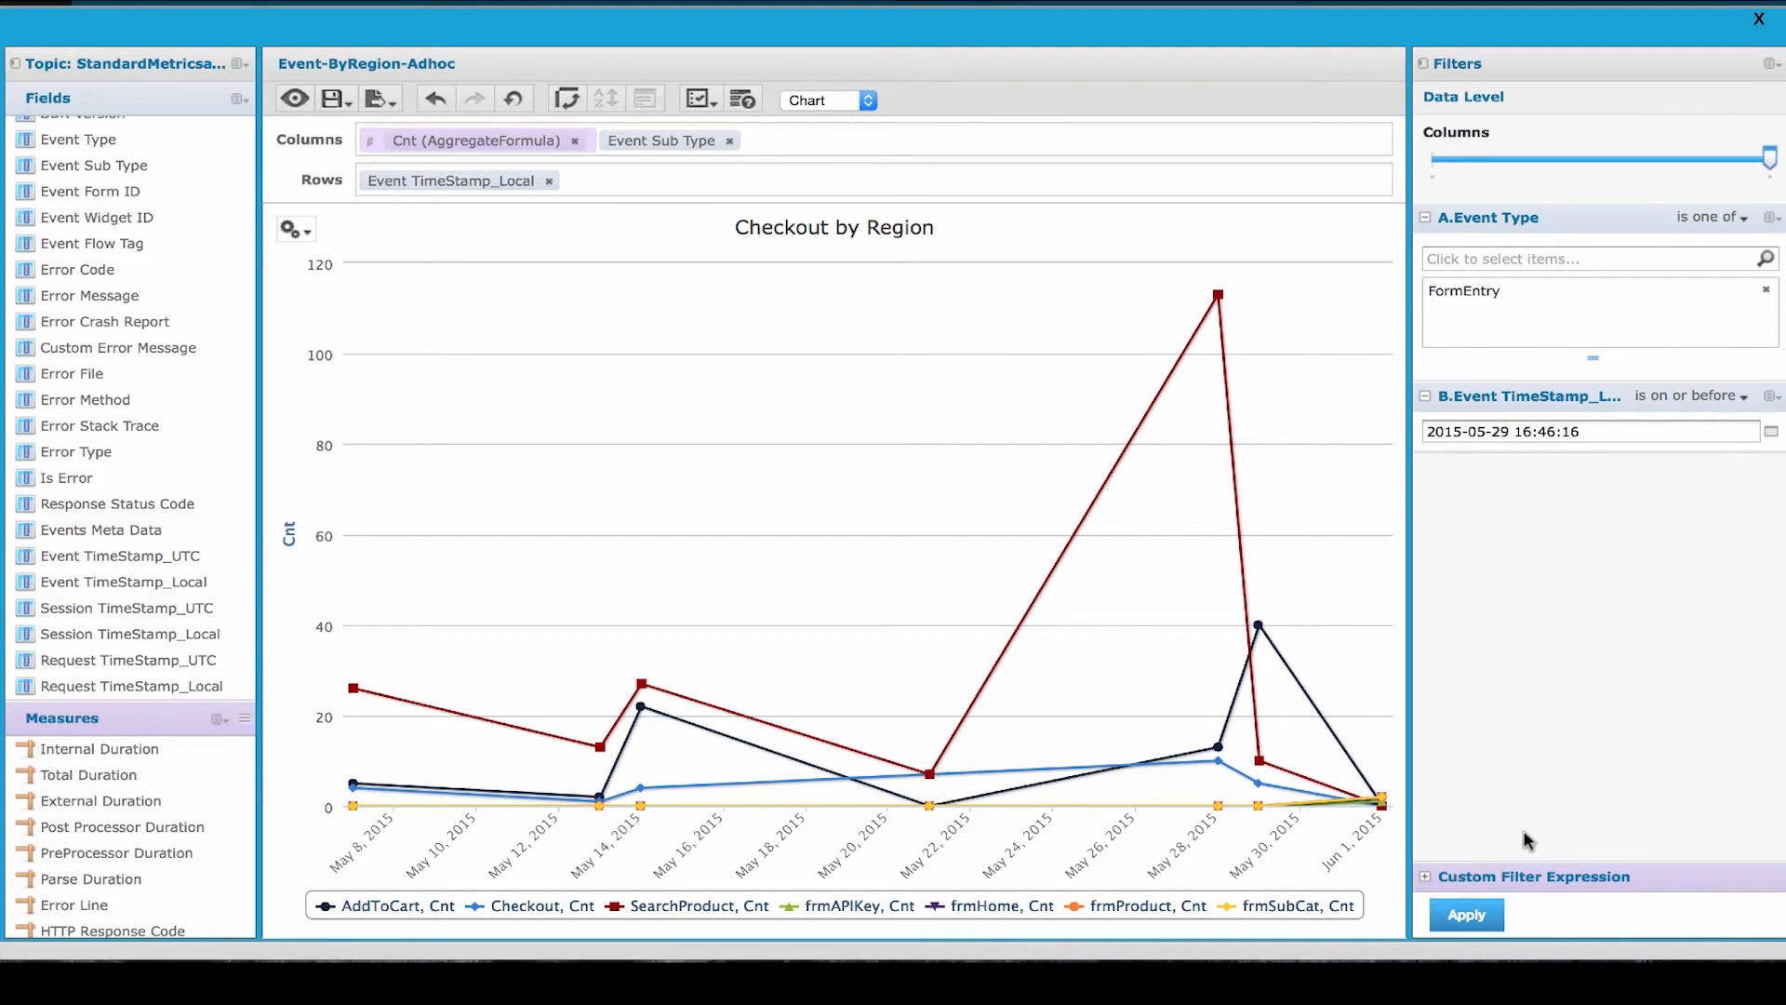
pyautogui.click(1470, 917)
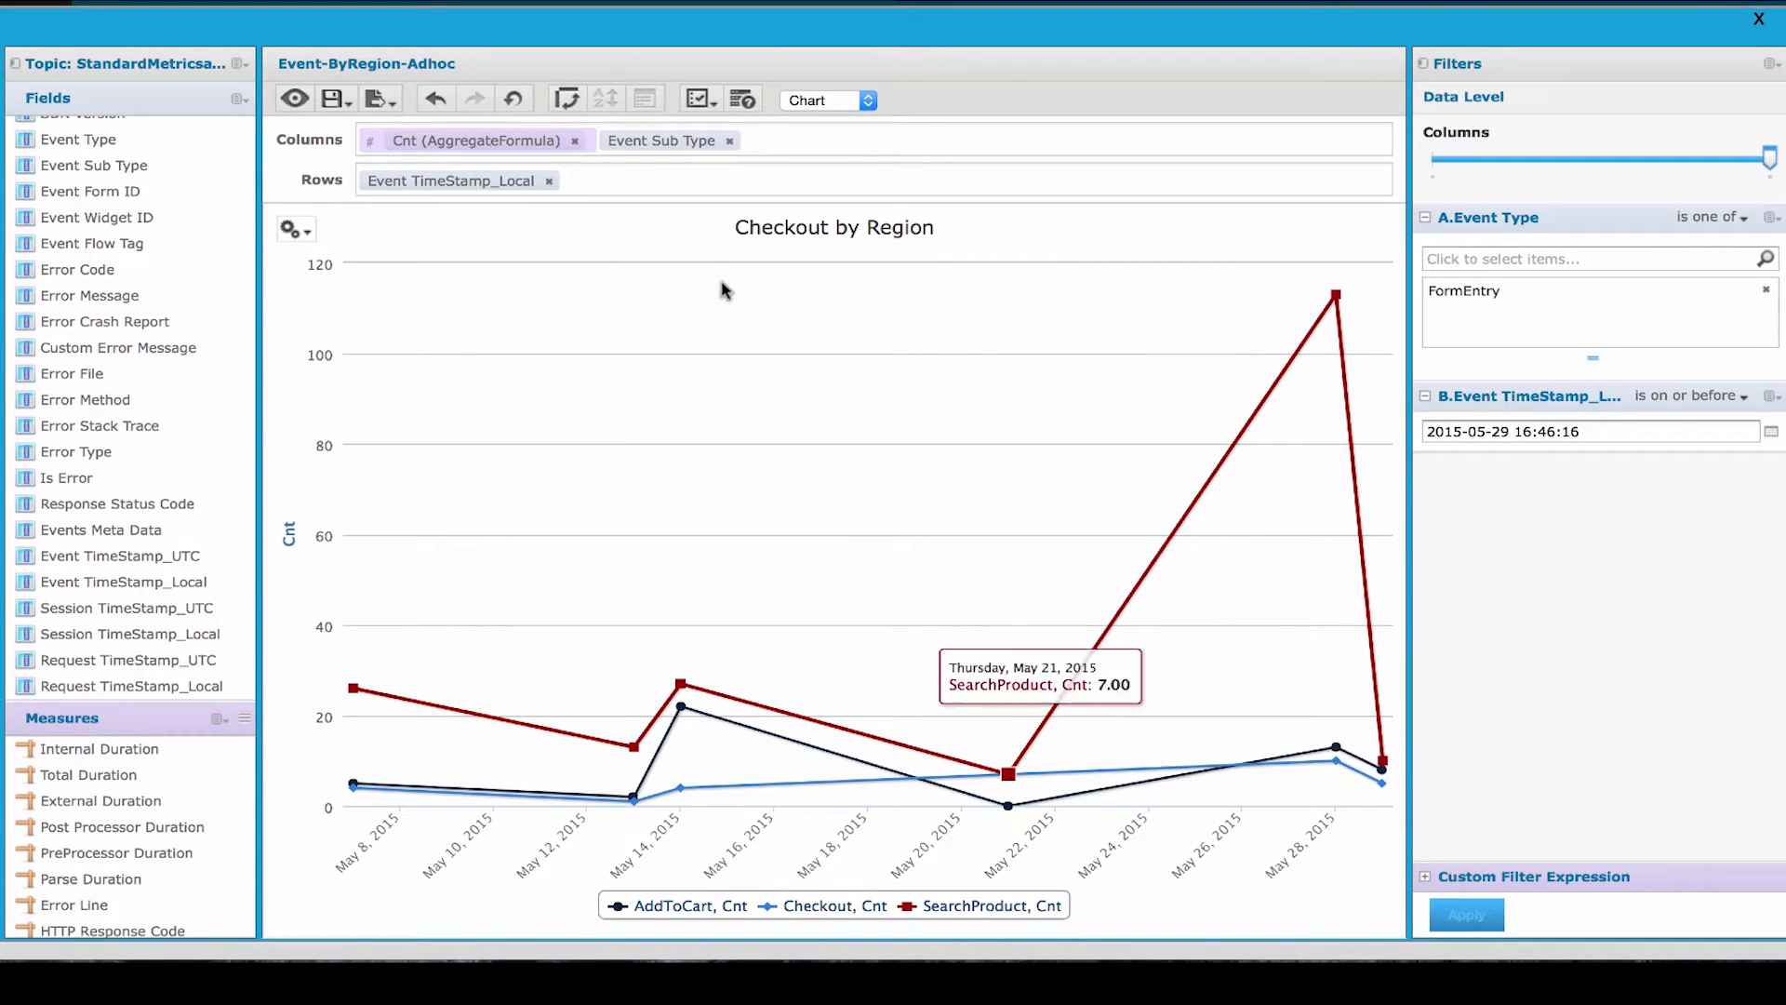
# - Change the grouping of the Event TimeStamp_Local row field to Hour
pyautogui.click(296, 230)
pyautogui.click(460, 184)
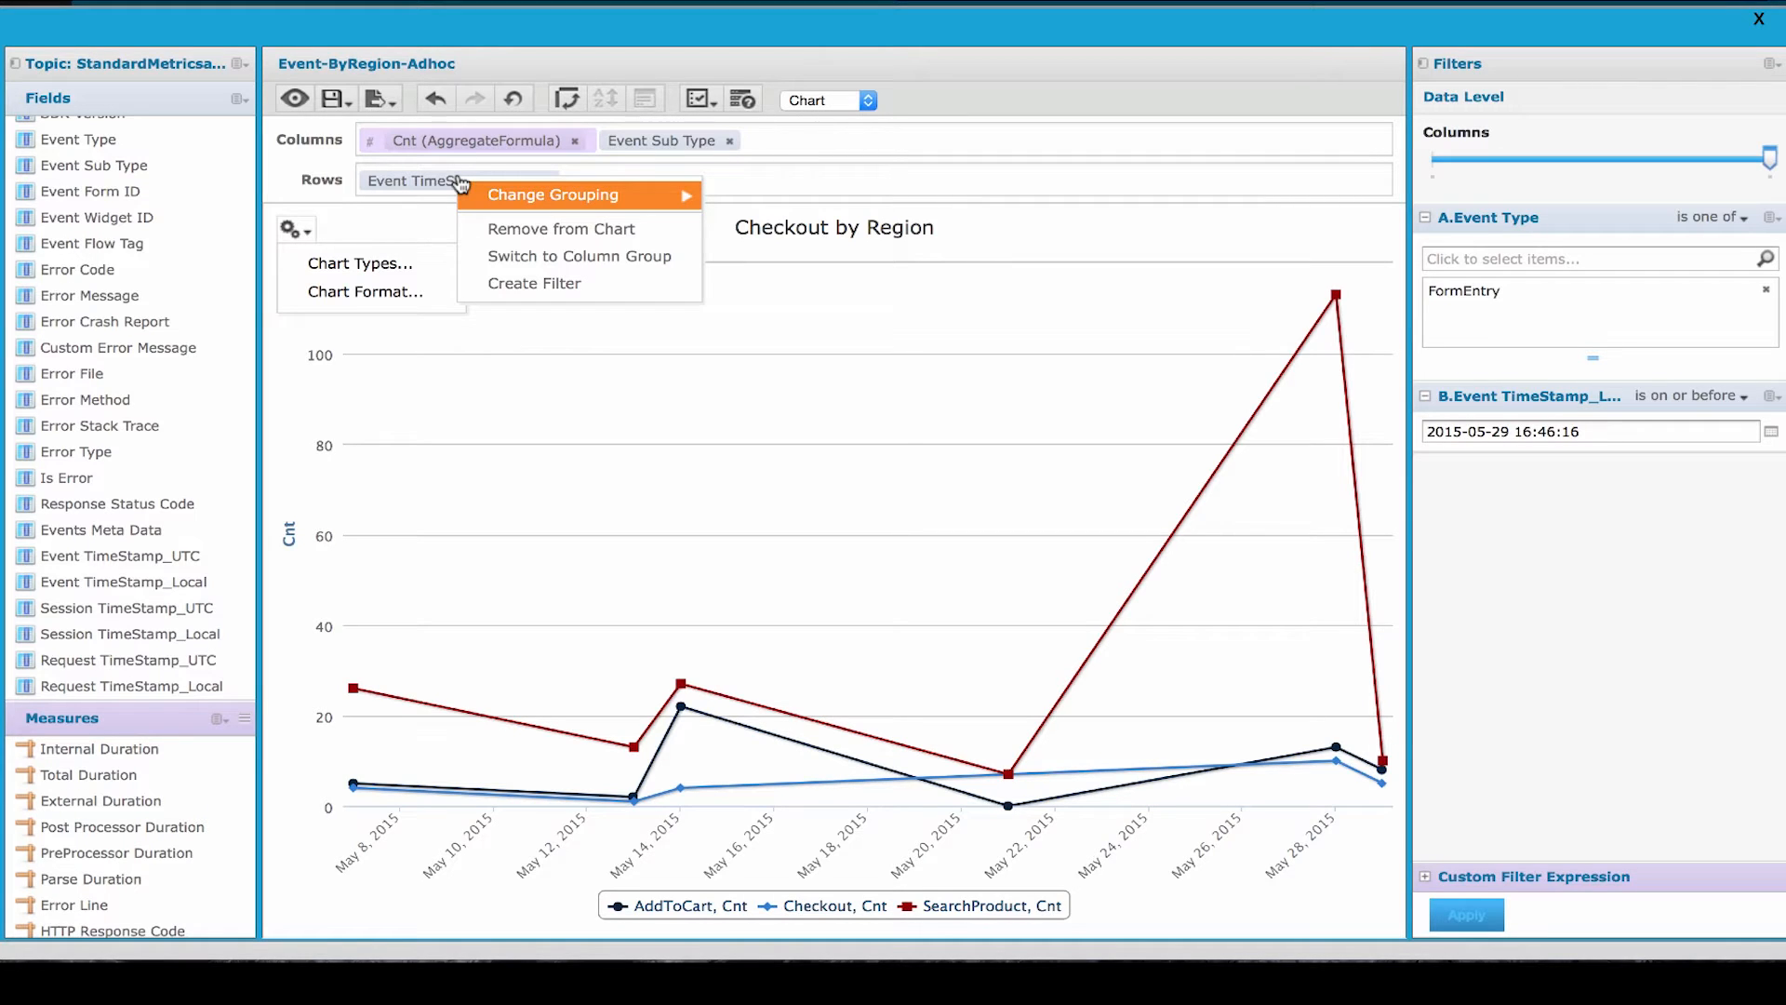
pyautogui.click(462, 182)
pyautogui.click(507, 184)
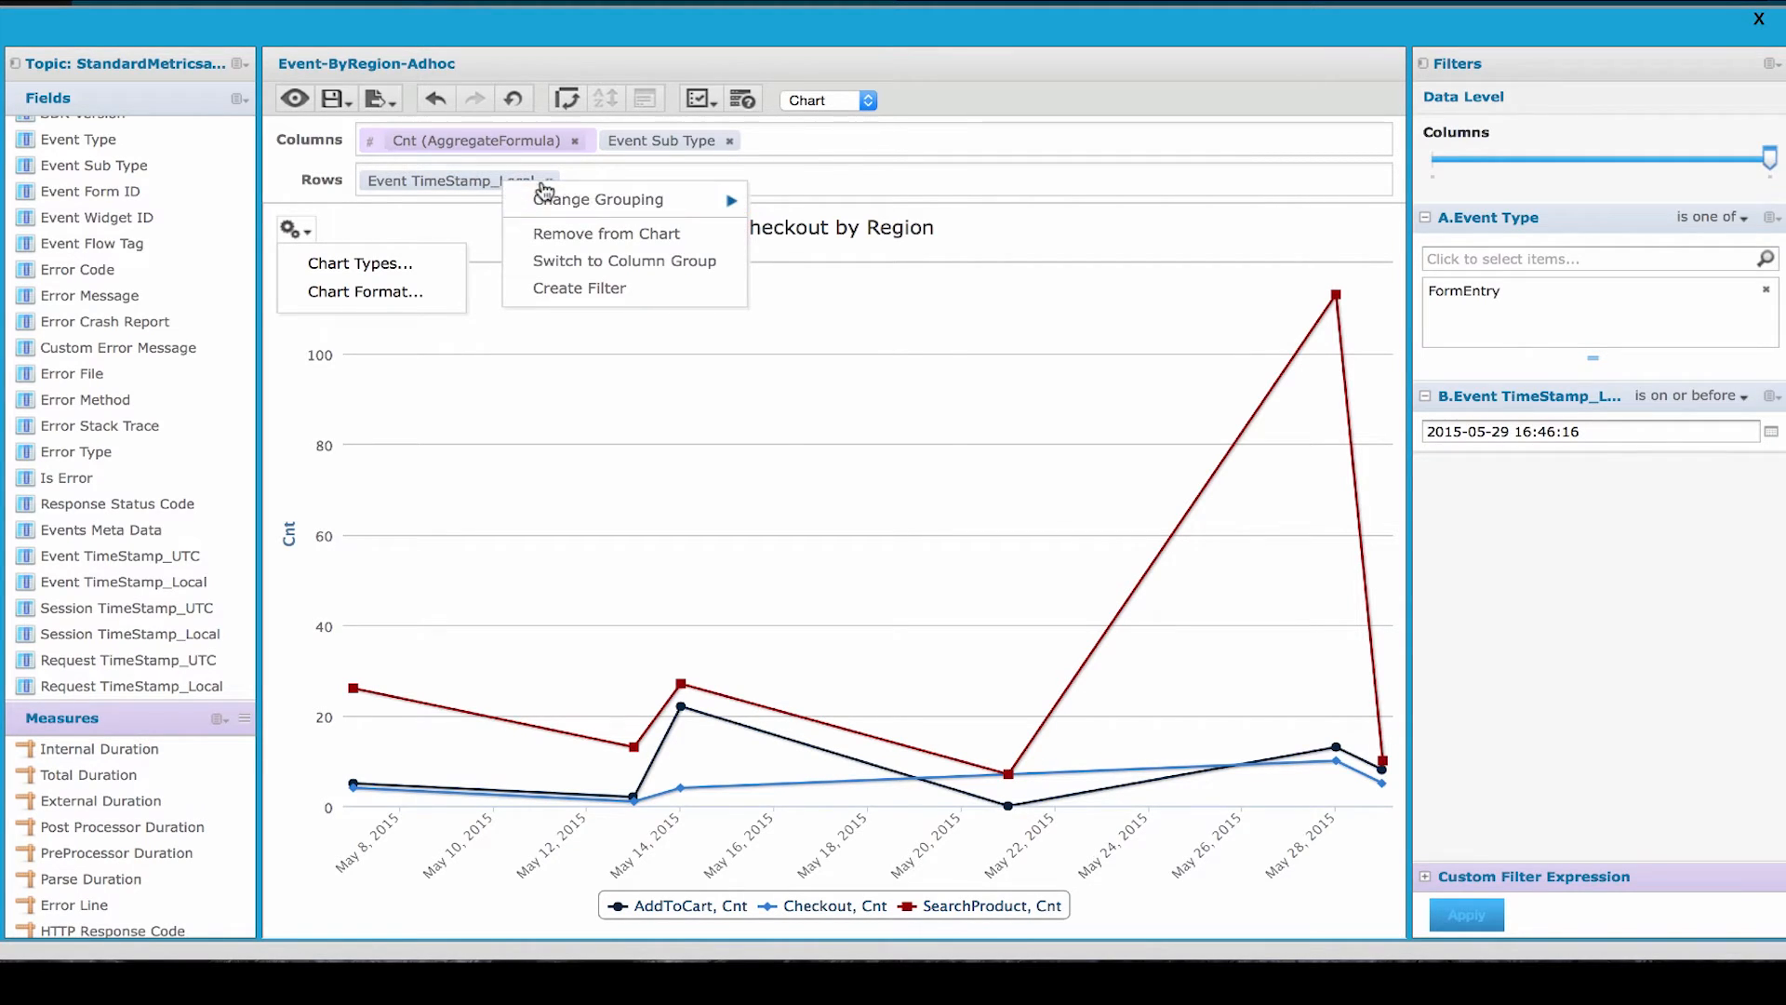
pyautogui.moveTo(547, 198)
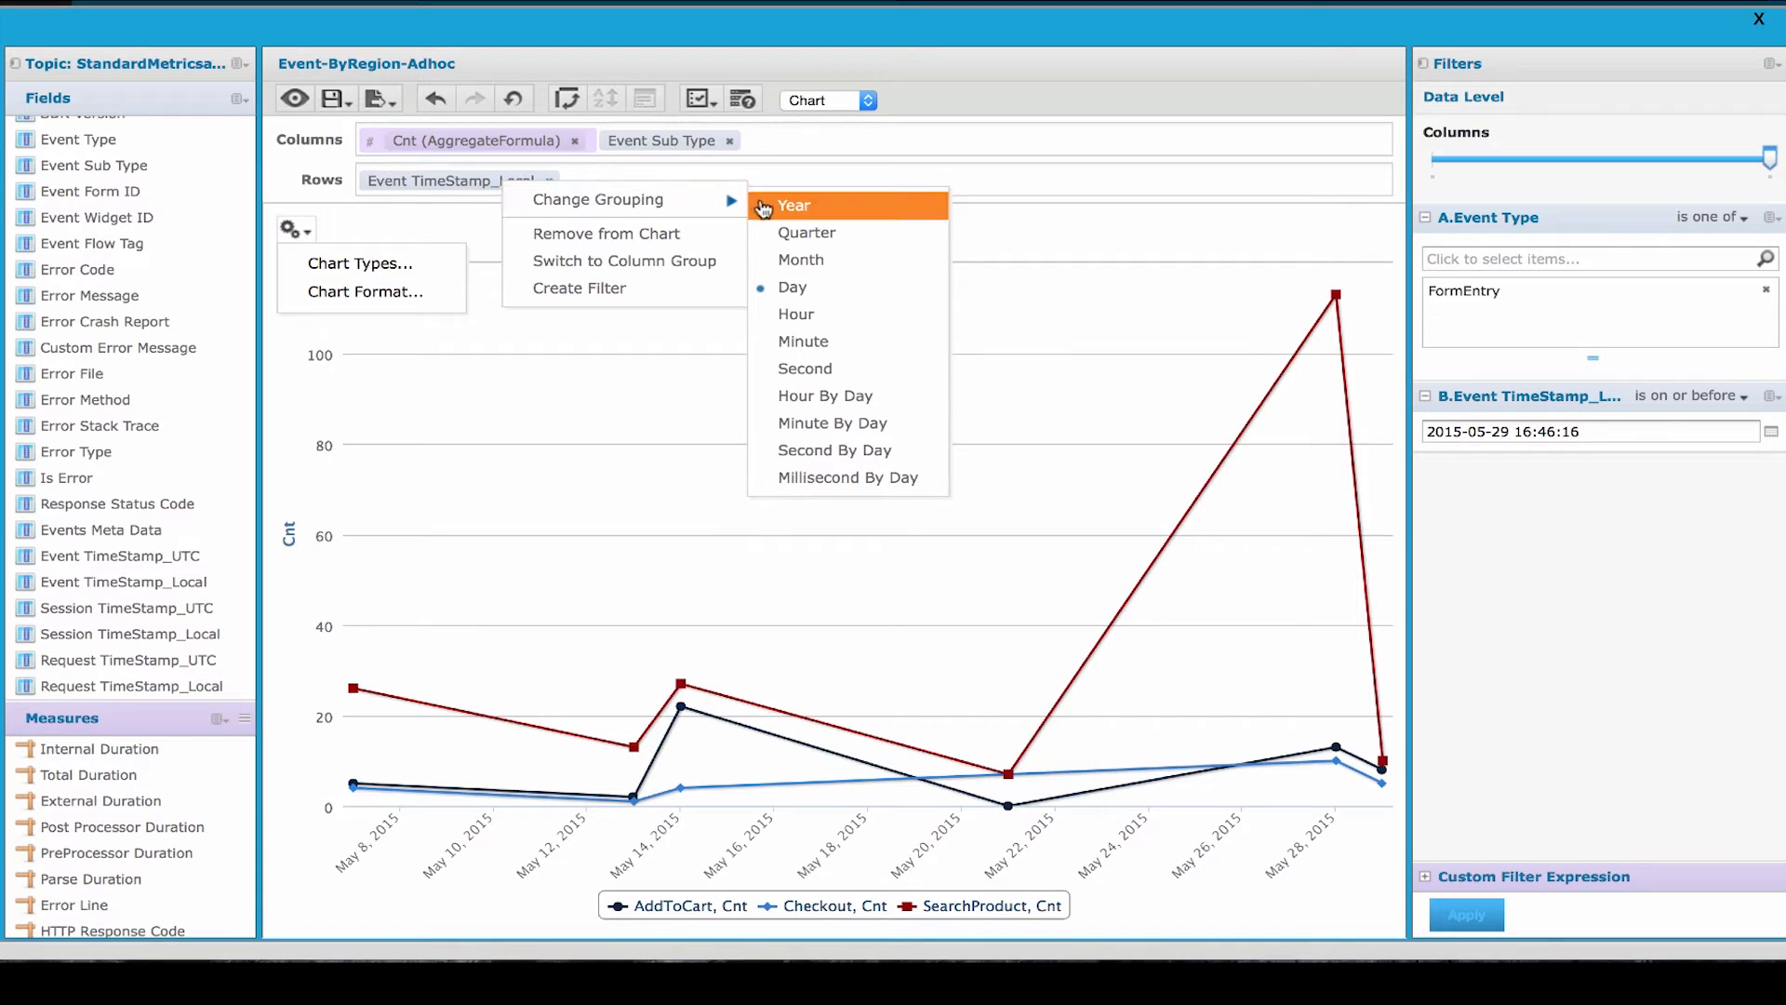
pyautogui.click(784, 318)
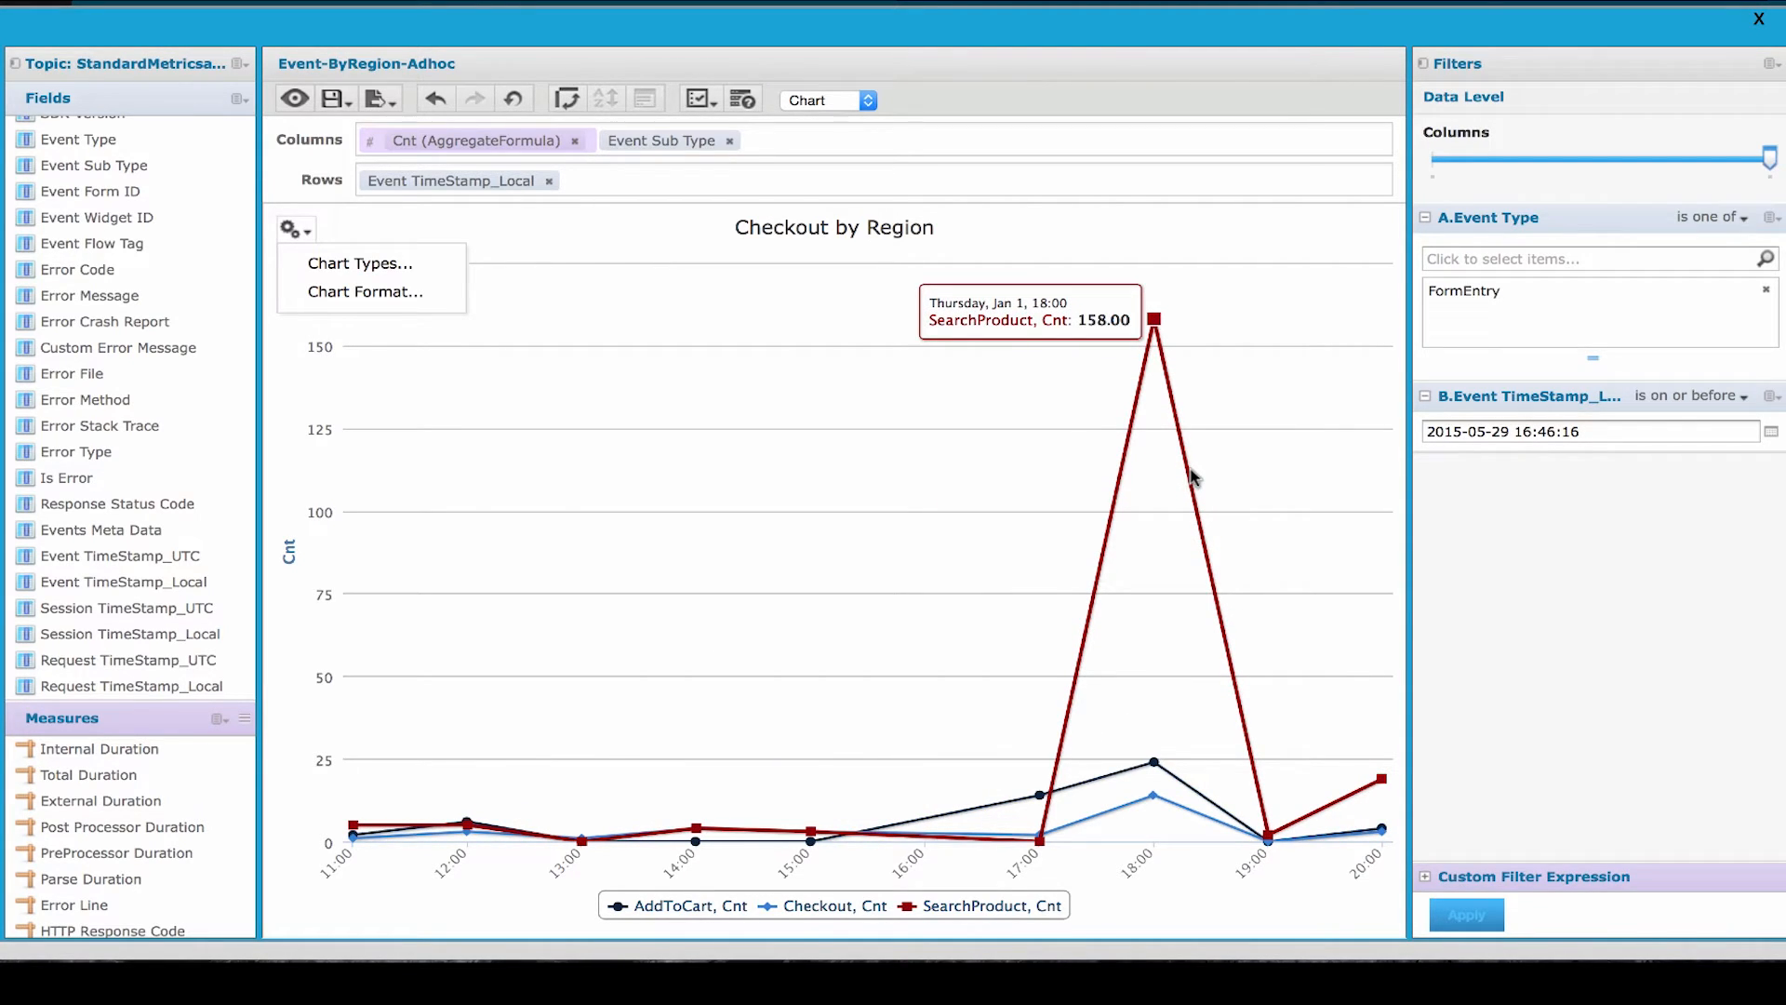
# - Try the time series area chart and the stacked column chart for the Checkout by Region view
pyautogui.scroll(-1, 1194, 477)
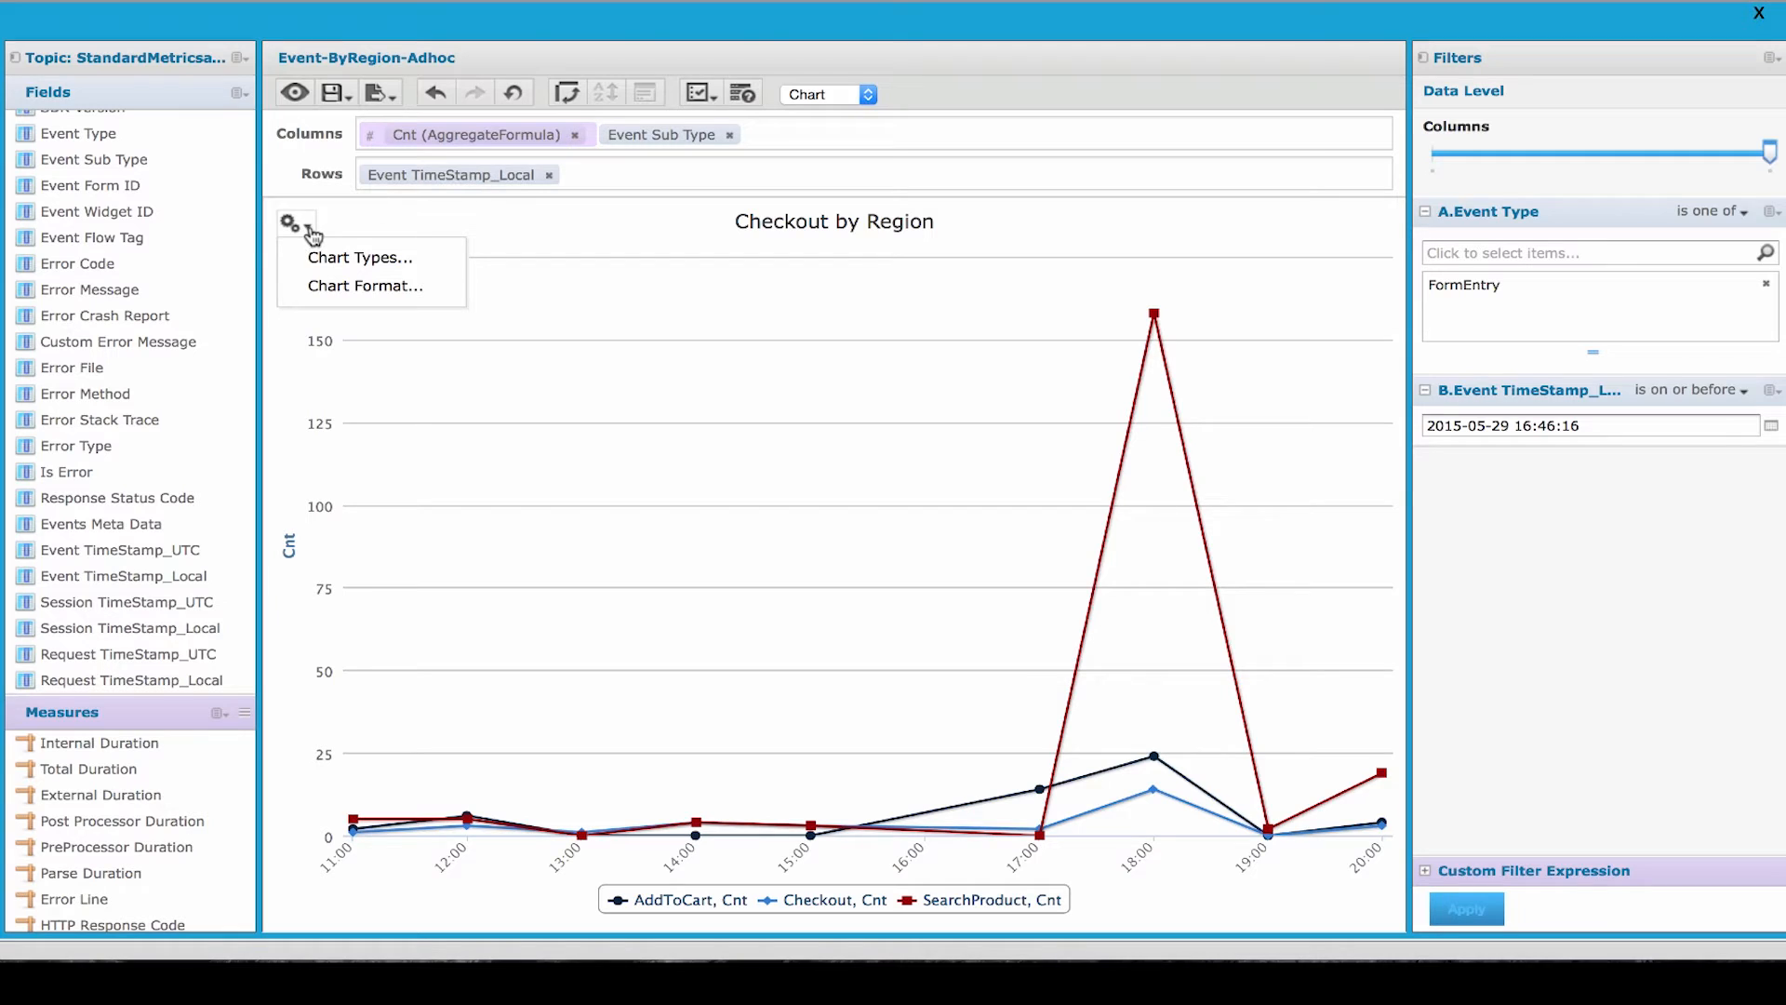
pyautogui.click(316, 257)
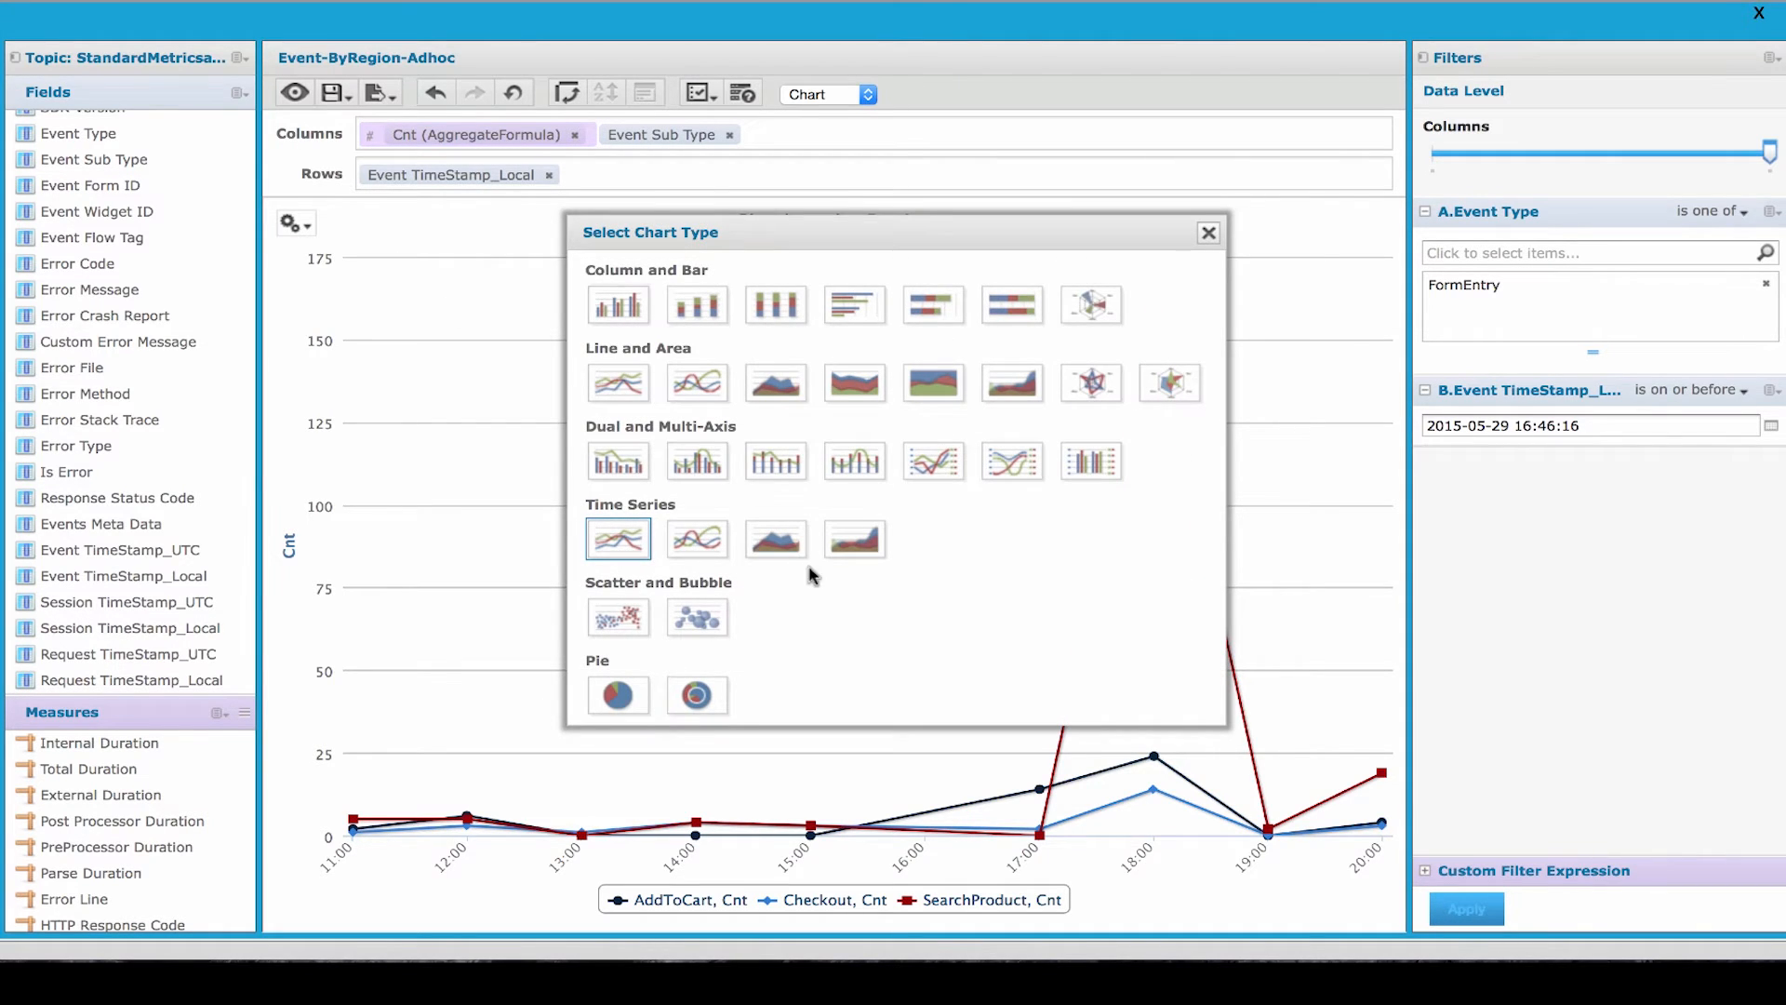
pyautogui.click(786, 544)
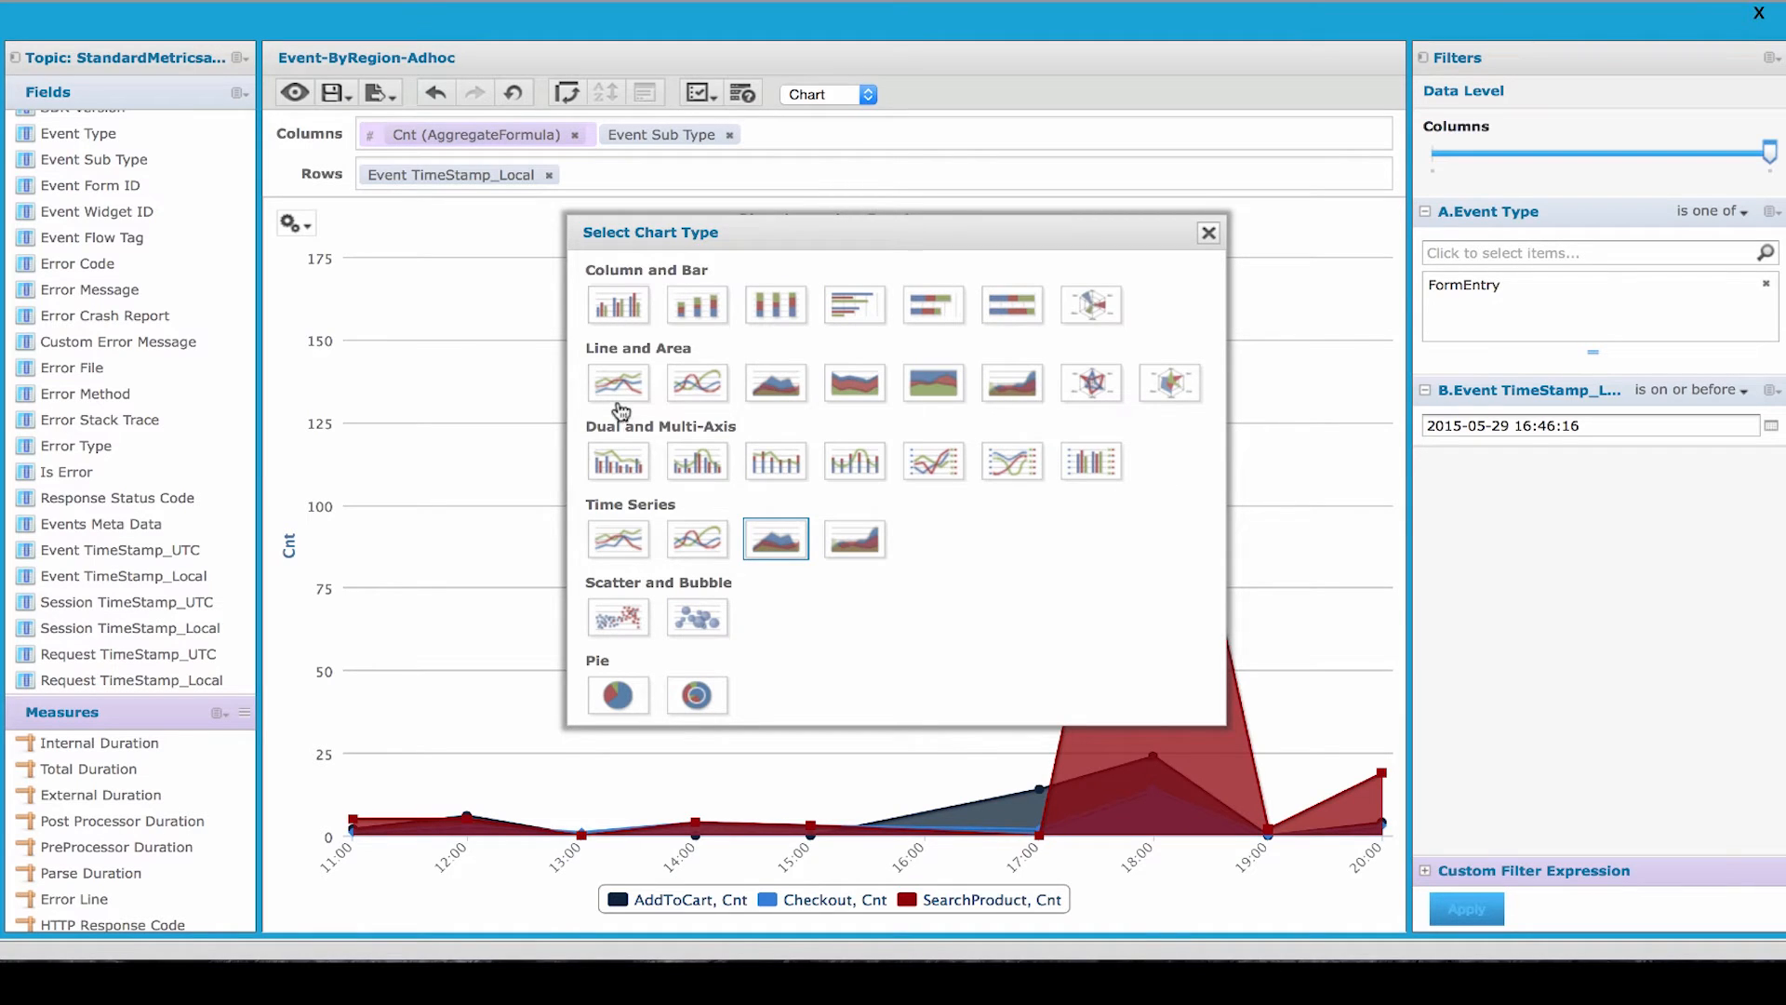
pyautogui.click(697, 305)
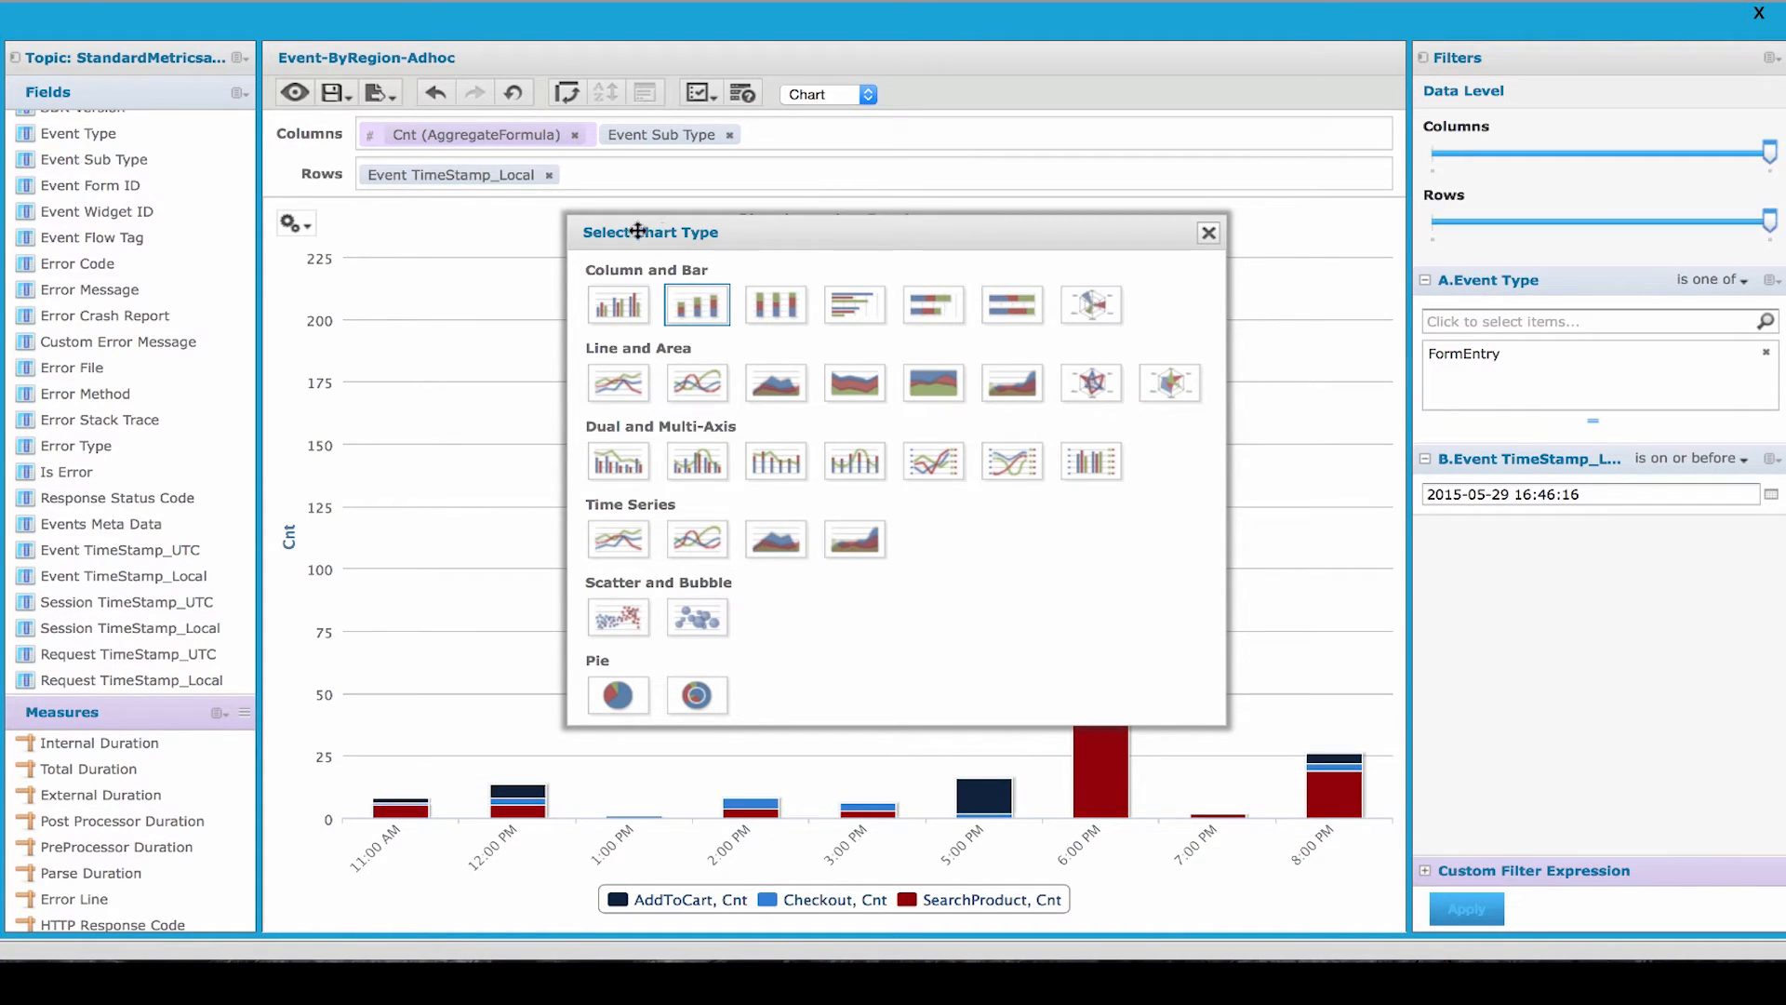
# - Change the Checkout by Region chart to a pie chart and examine the slices of each event sub type
pyautogui.moveTo(784, 229); pyautogui.dragTo(1074, 126)
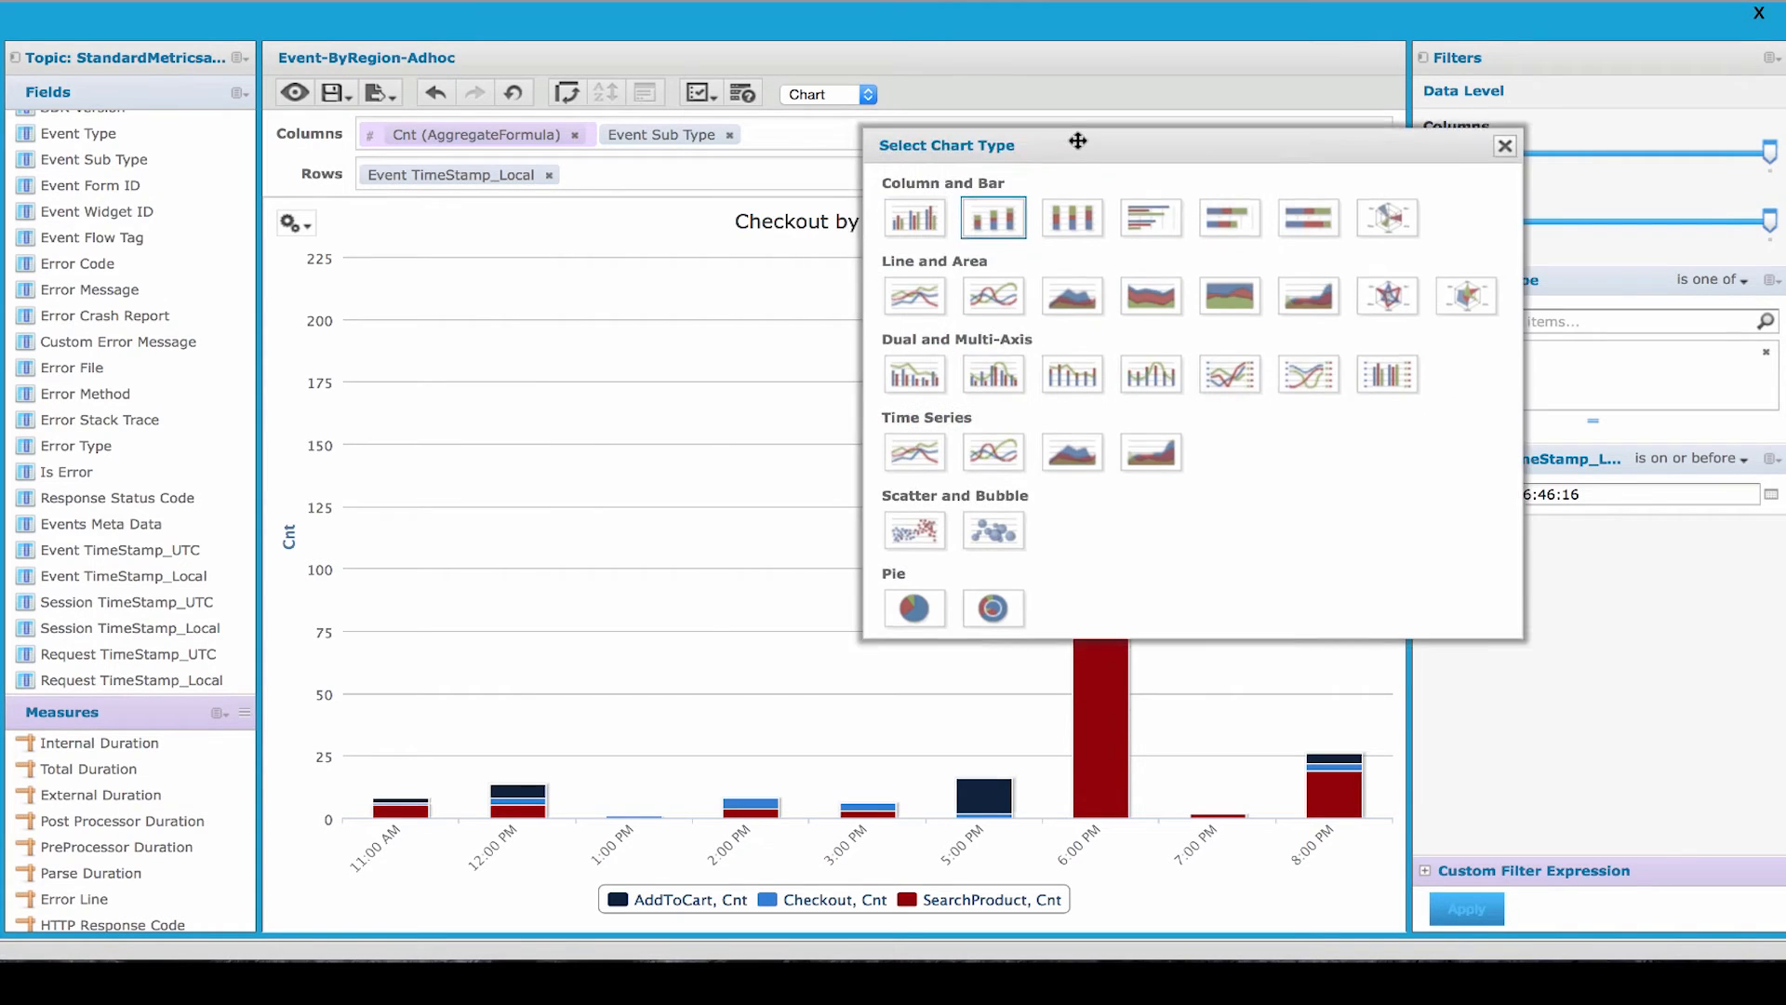
pyautogui.click(911, 600)
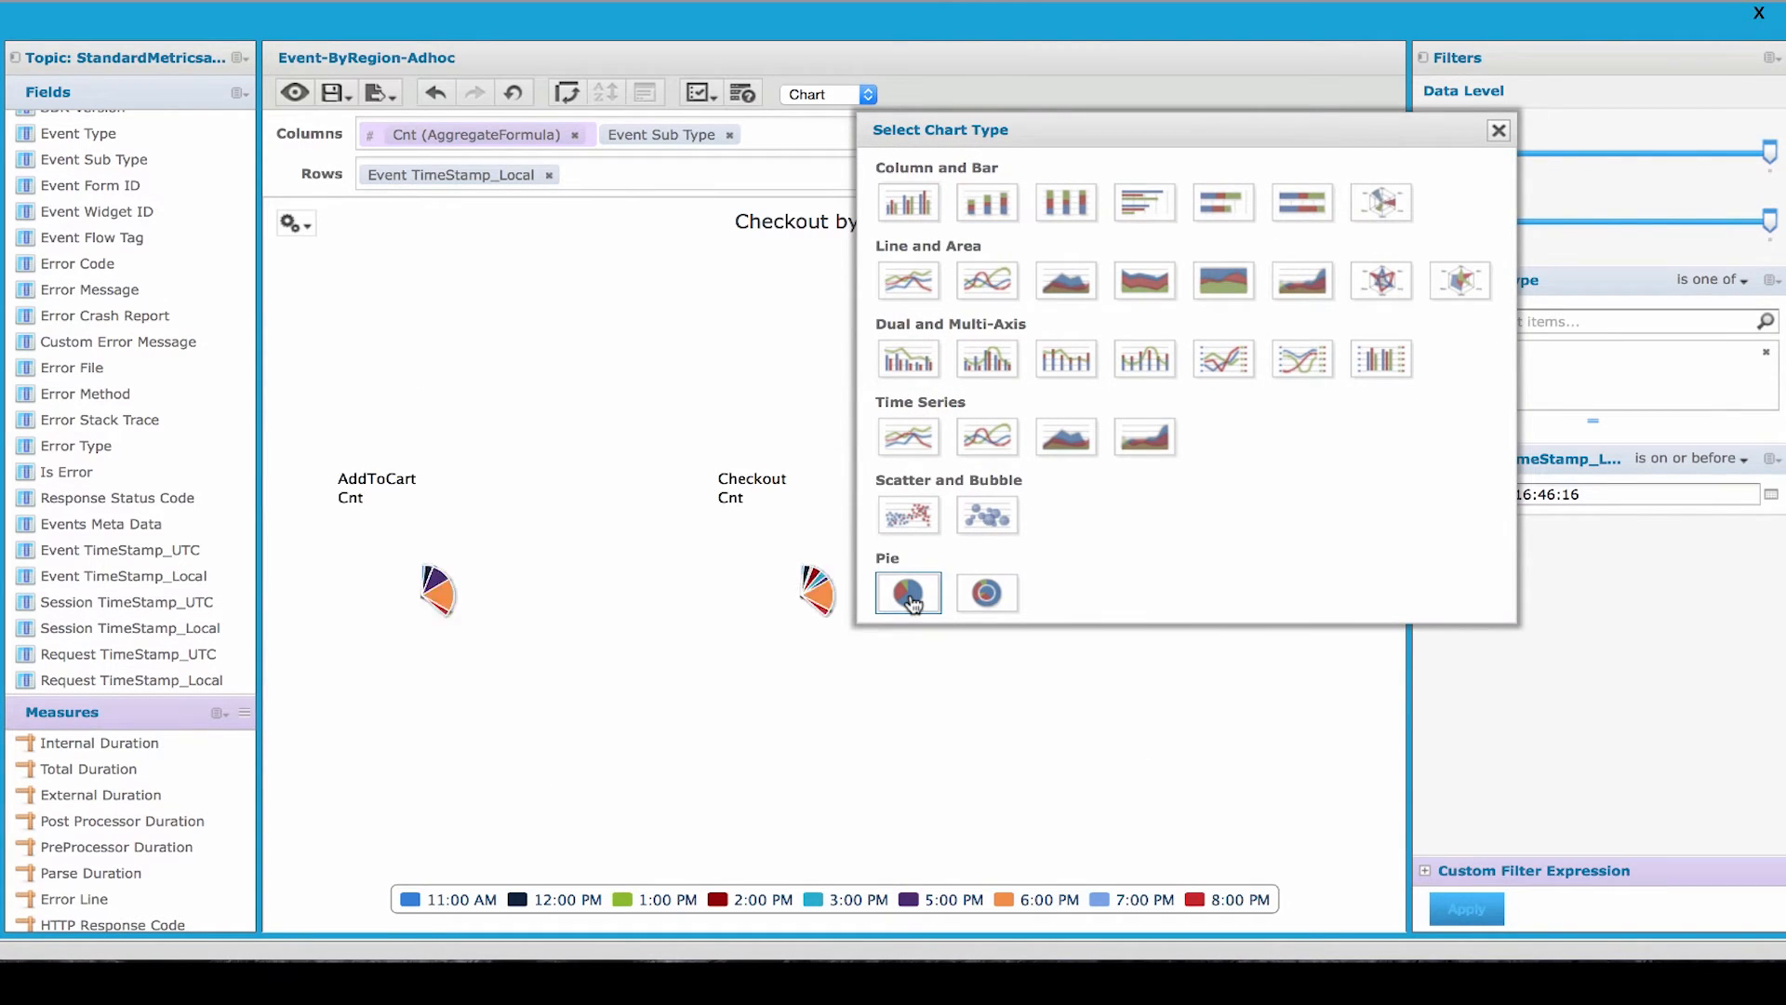
pyautogui.moveTo(1155, 132); pyautogui.dragTo(1516, 309)
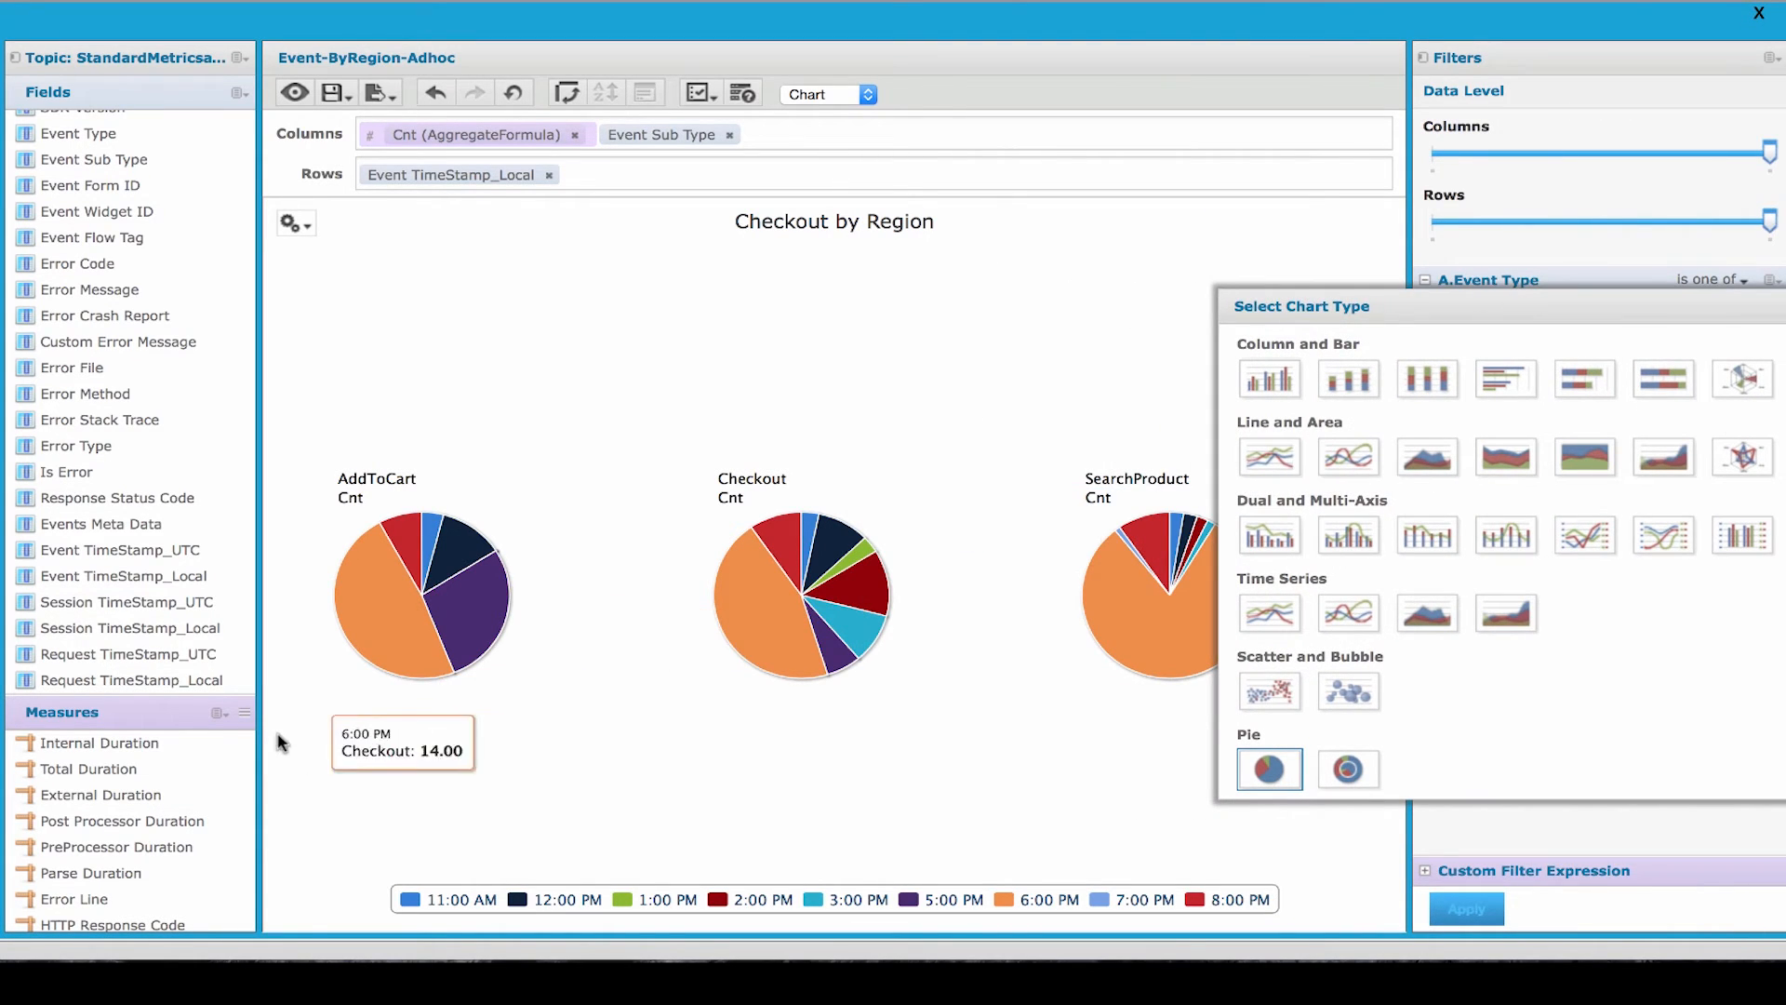
pyautogui.moveTo(482, 622)
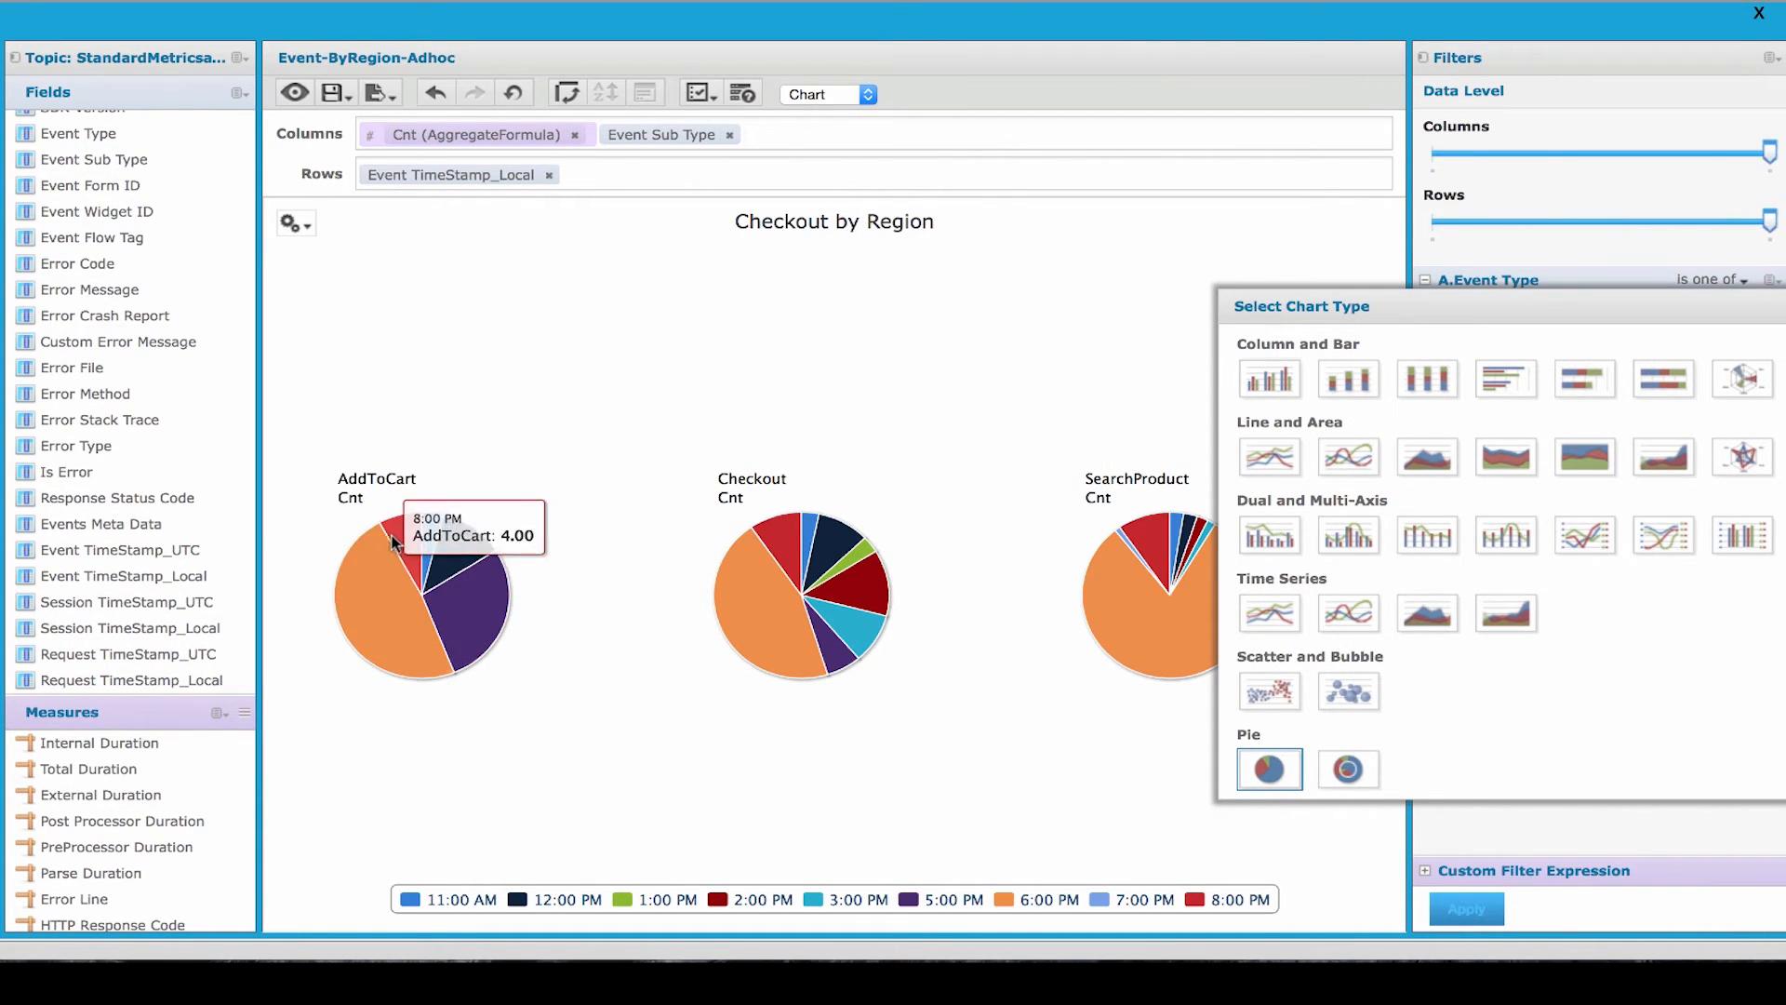
pyautogui.moveTo(1169, 623)
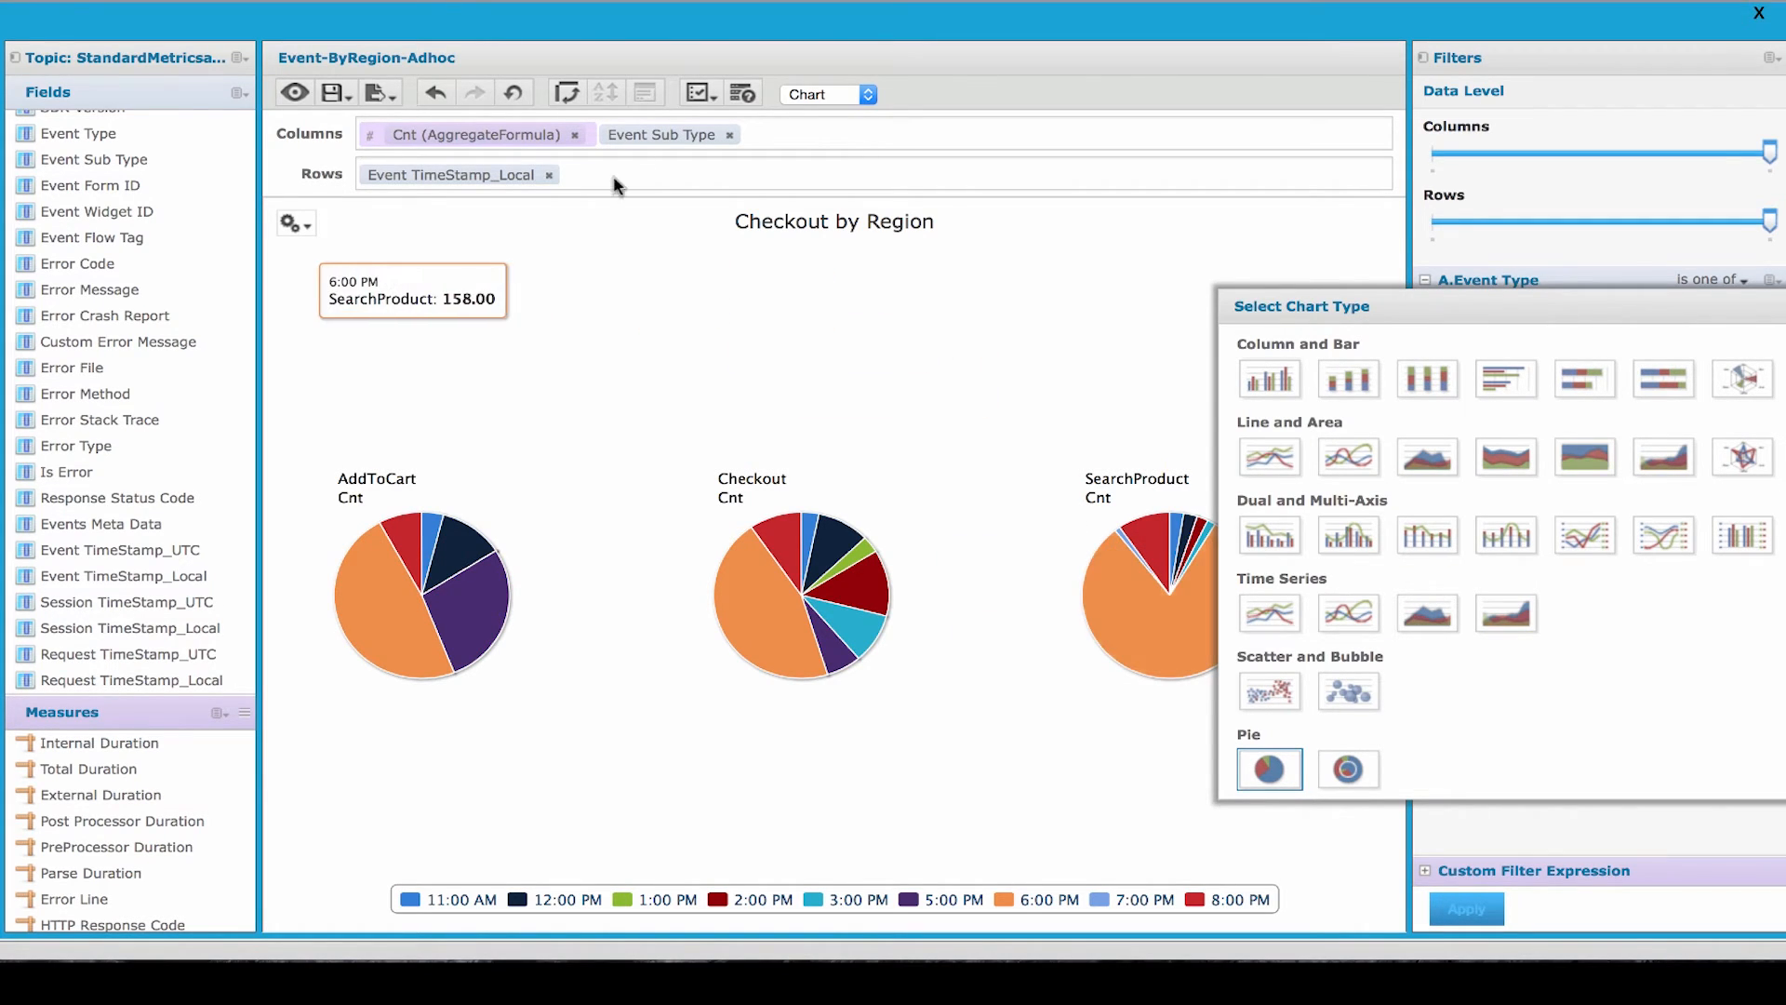
# - Group Event TimeStamp_Local by month and swap the pie chart's column and row fields, closing the chart type selection
pyautogui.click(458, 176)
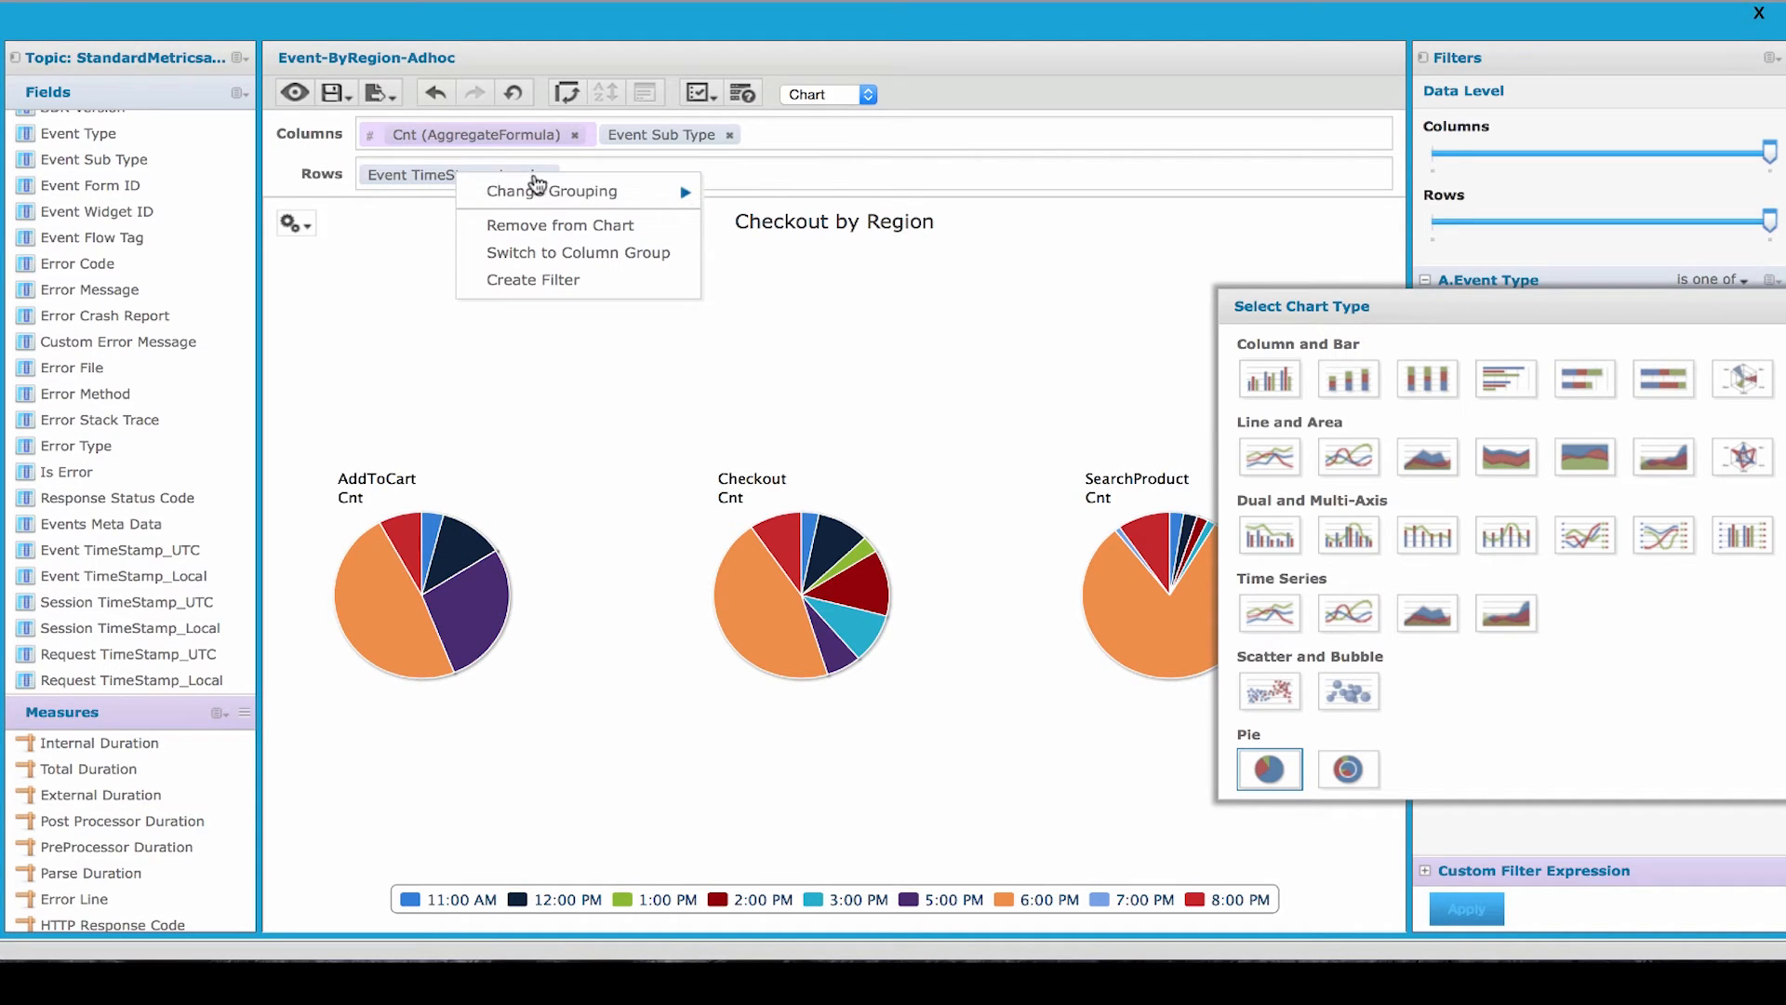
pyautogui.moveTo(535, 190)
pyautogui.click(754, 253)
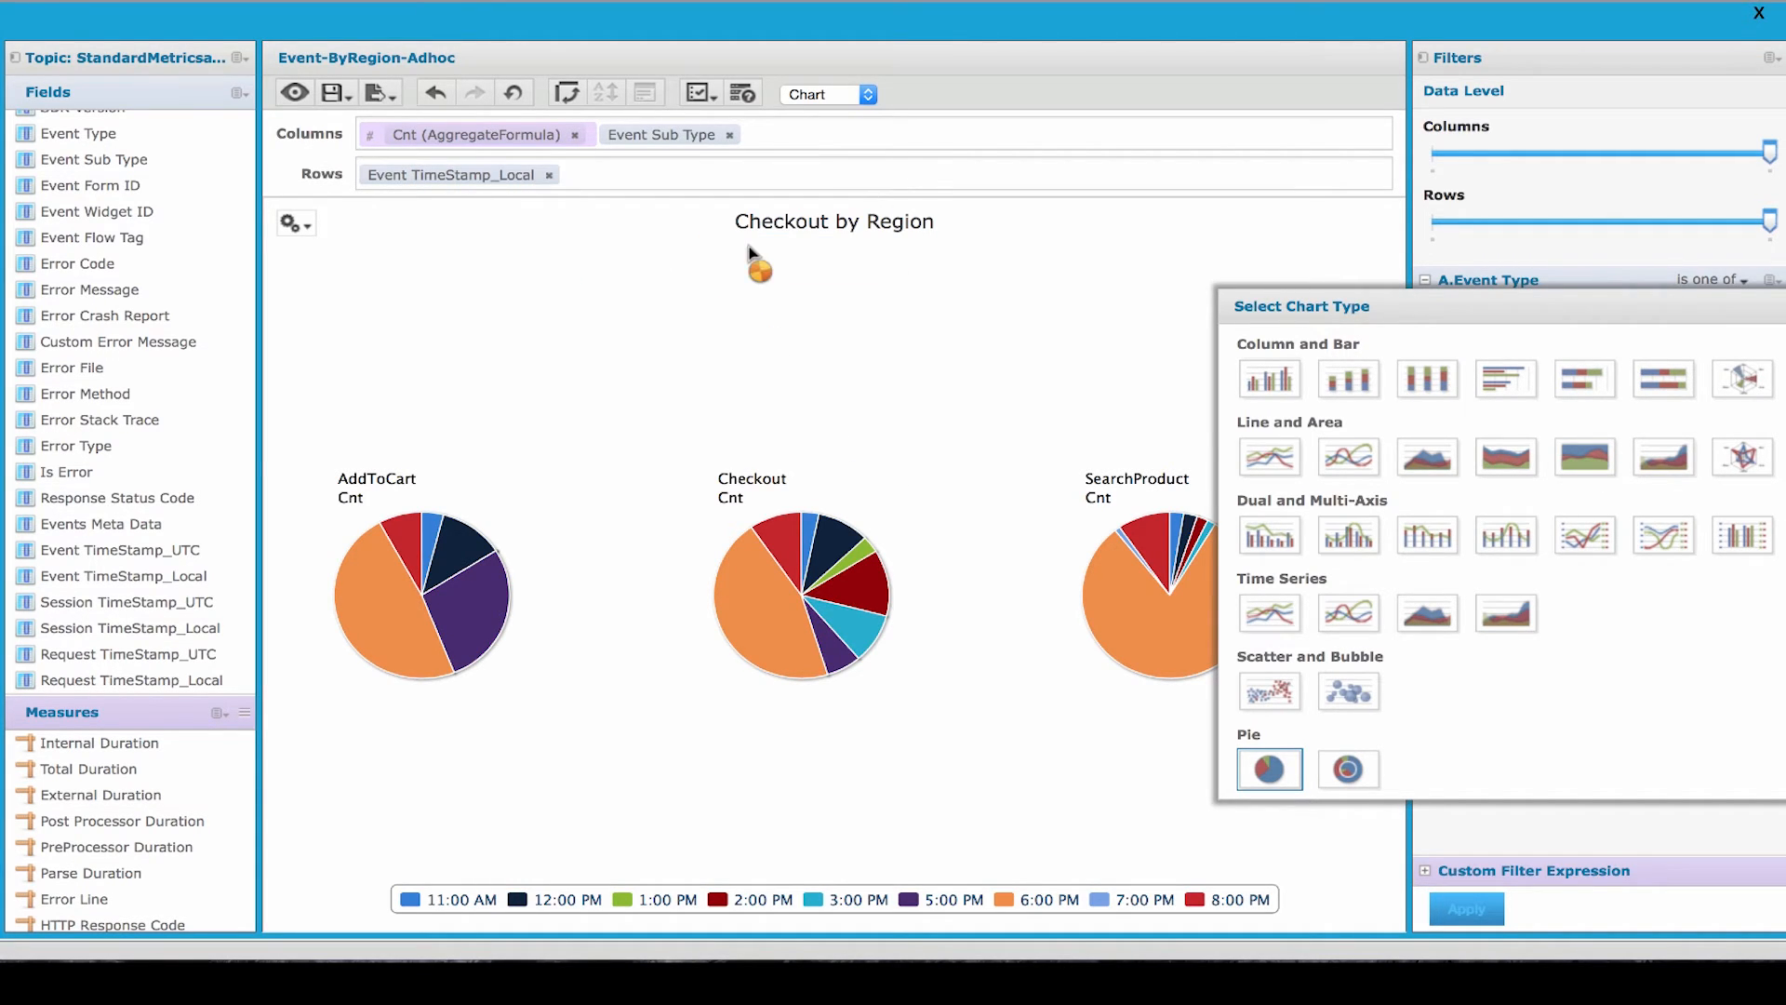
pyautogui.click(570, 94)
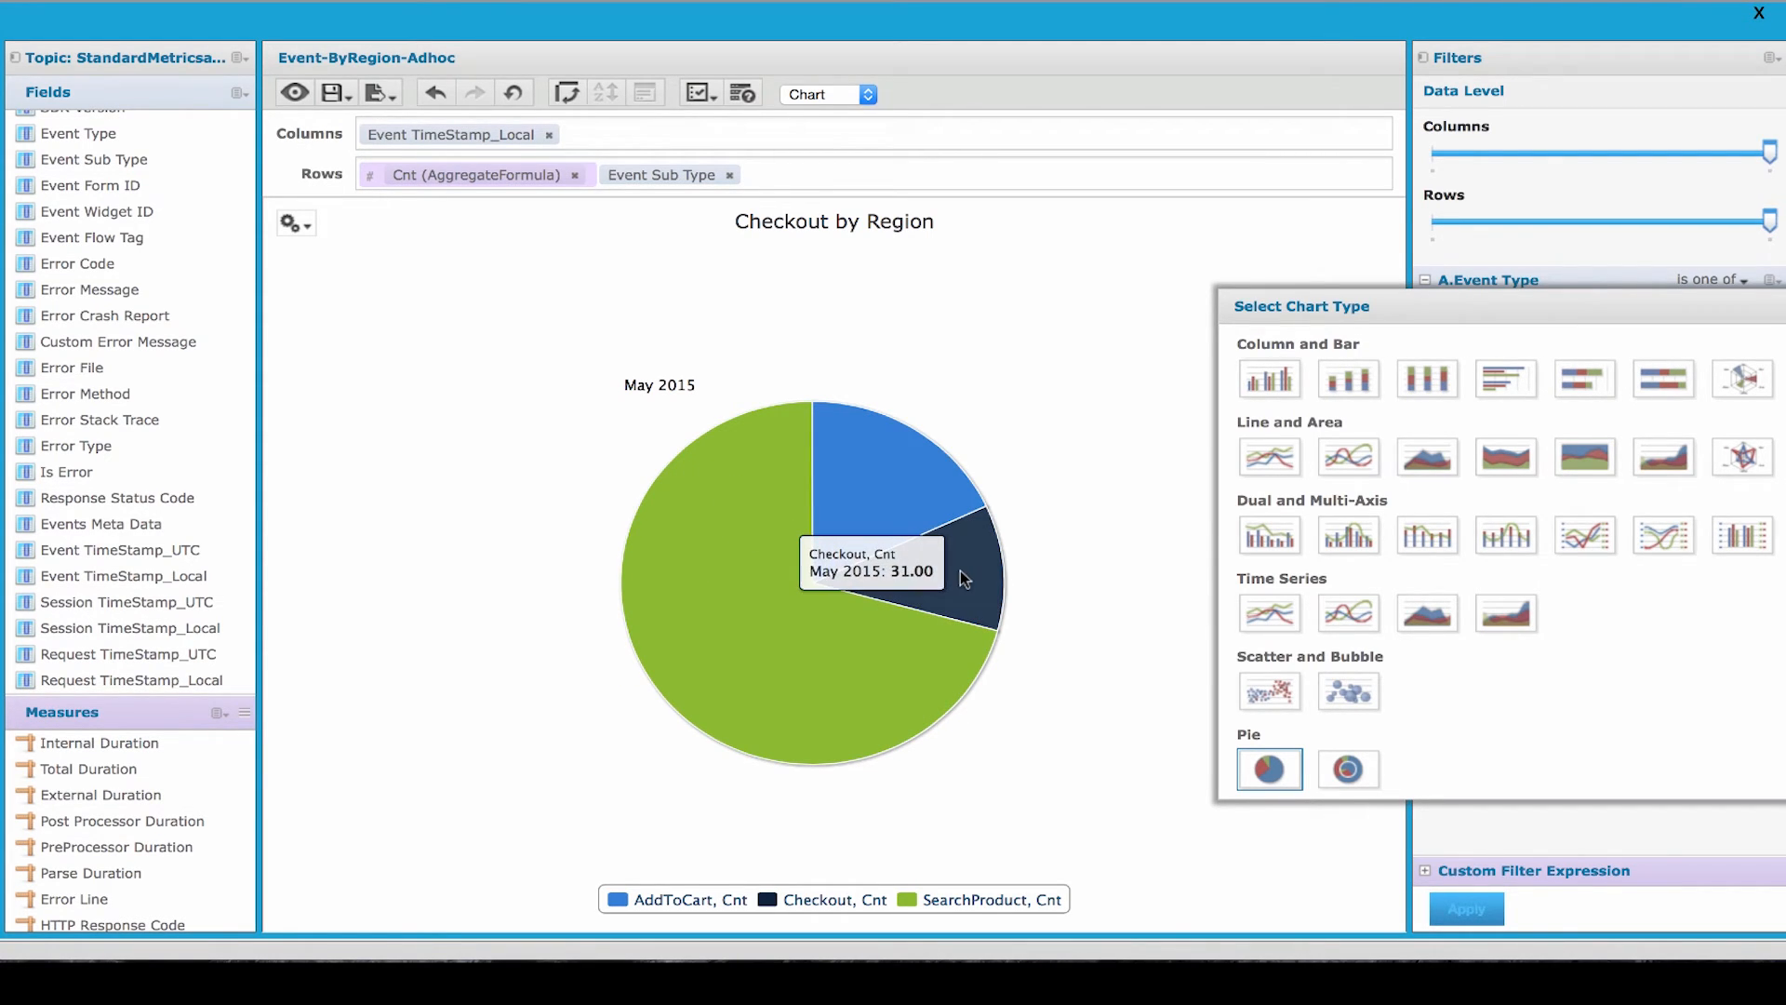
pyautogui.moveTo(1506, 305); pyautogui.dragTo(858, 309)
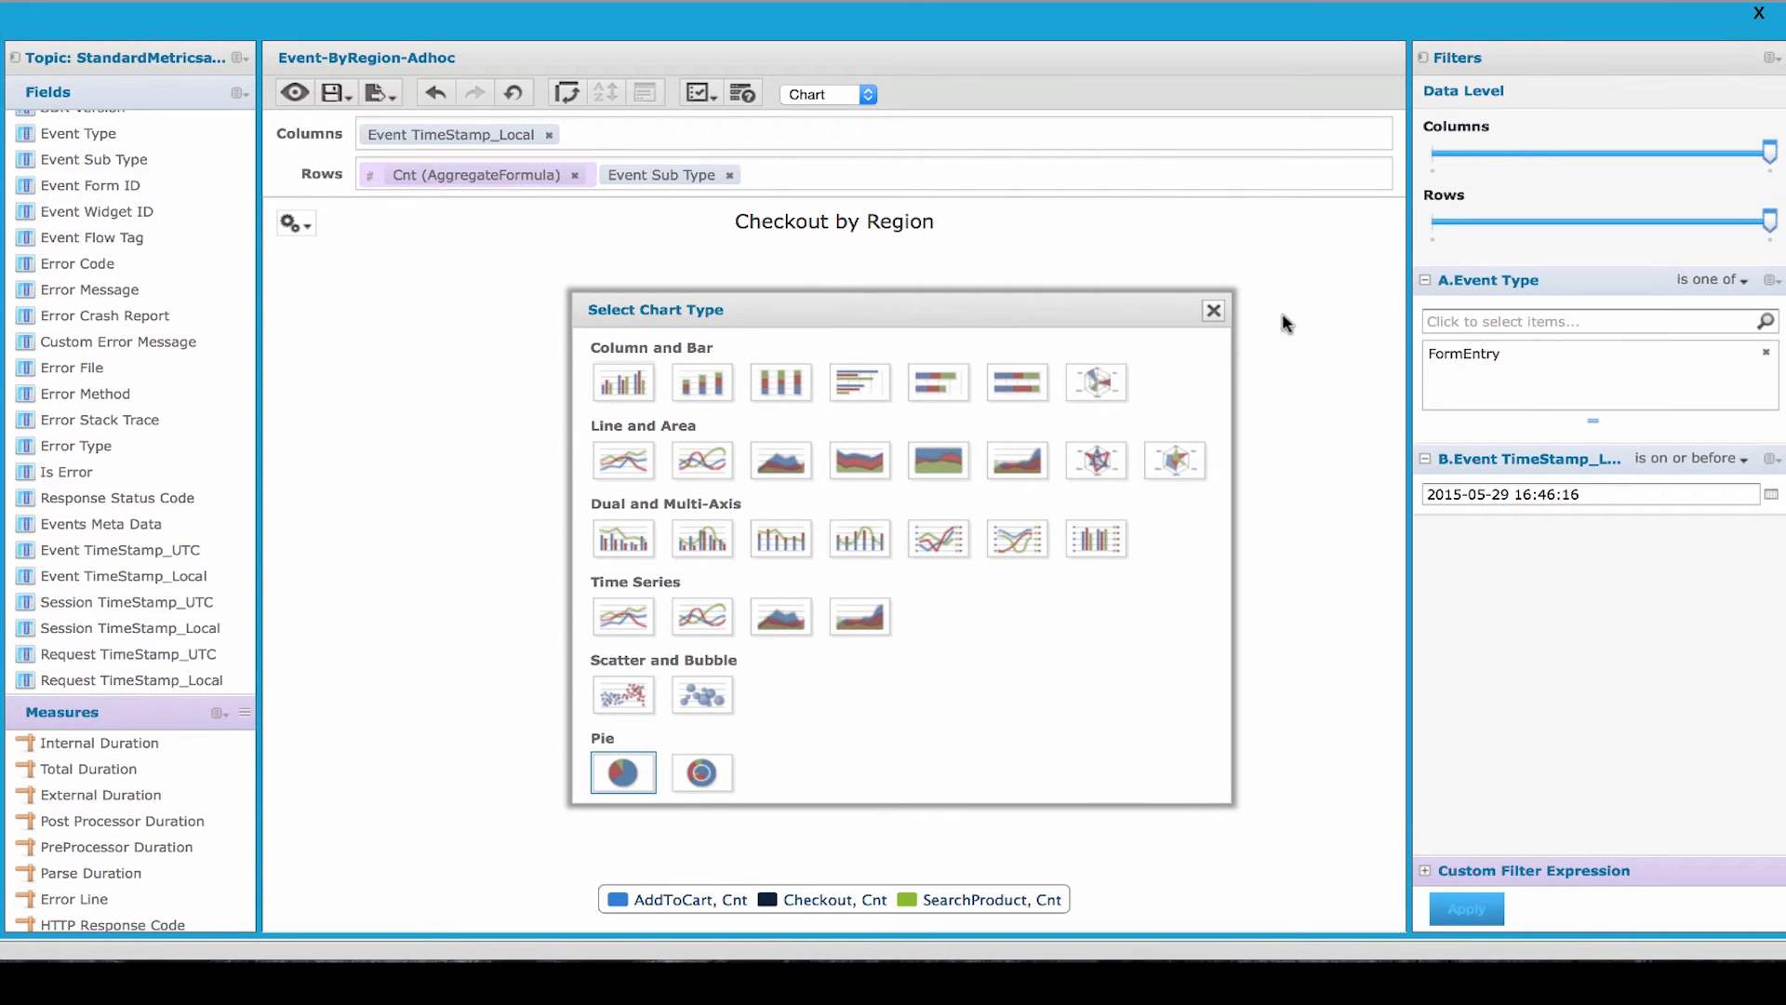
pyautogui.click(1215, 311)
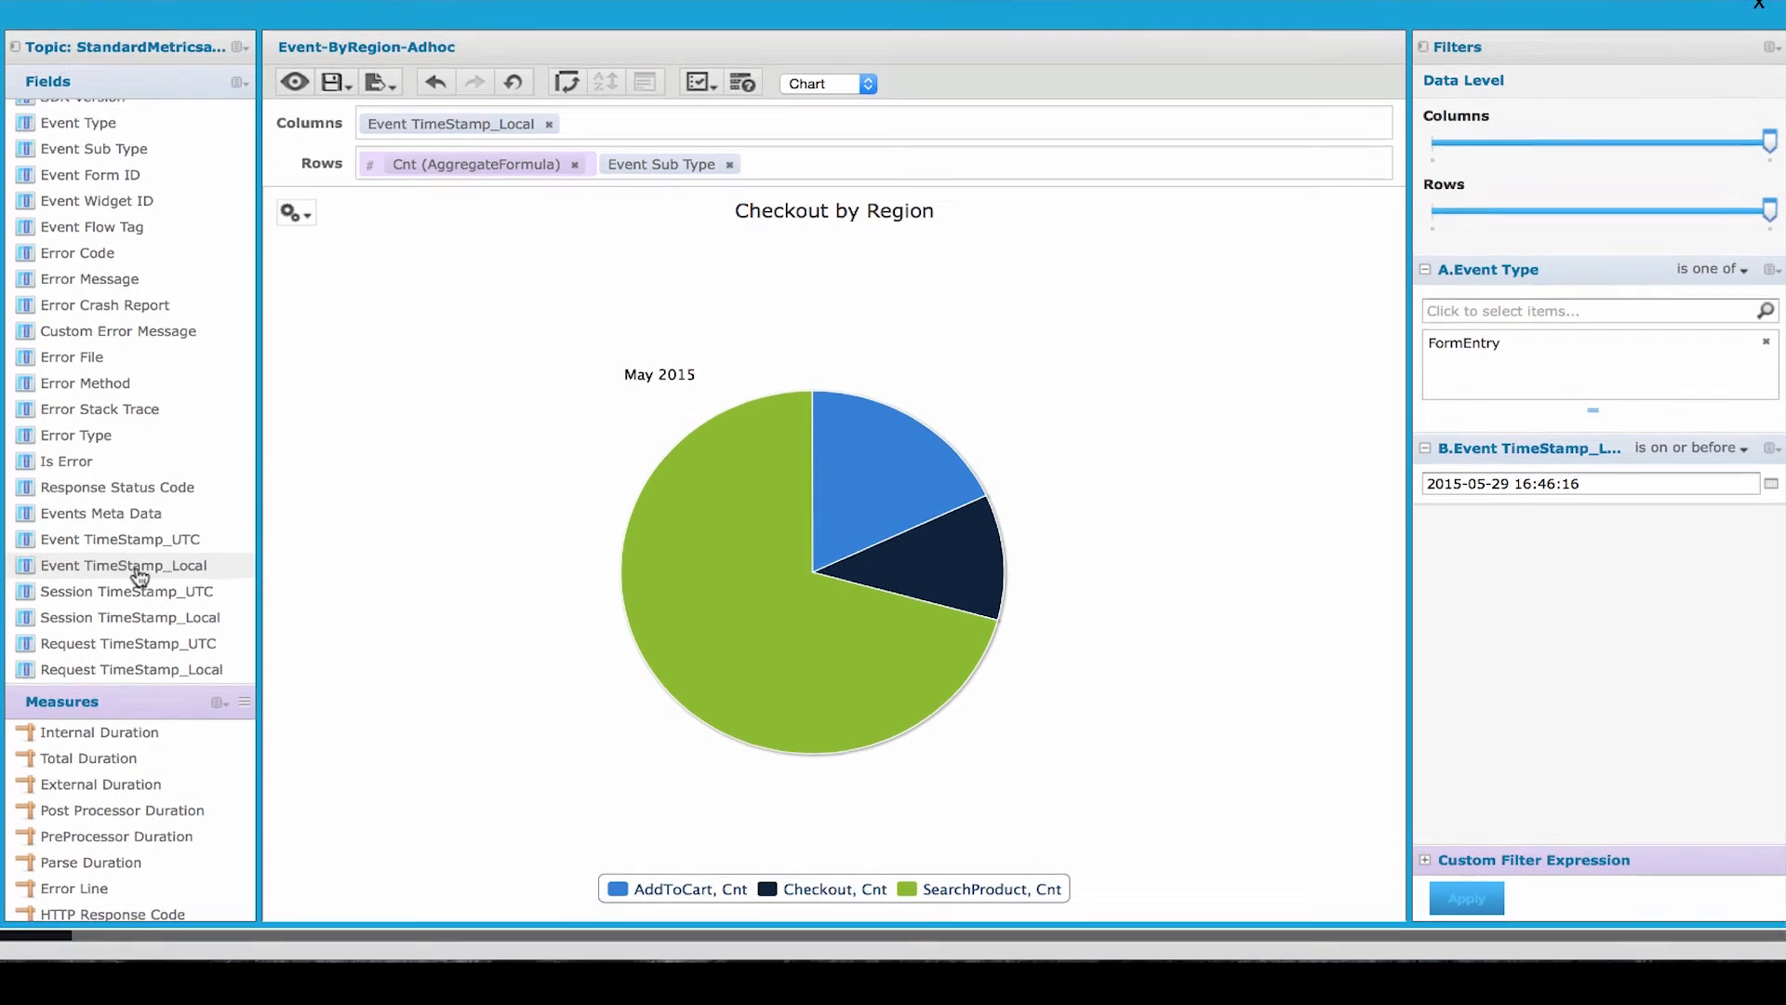
# - Review the available fields and the export formats offered for the ad hoc view
pyautogui.scroll(3, 159, 518)
pyautogui.scroll(-2, 165, 530)
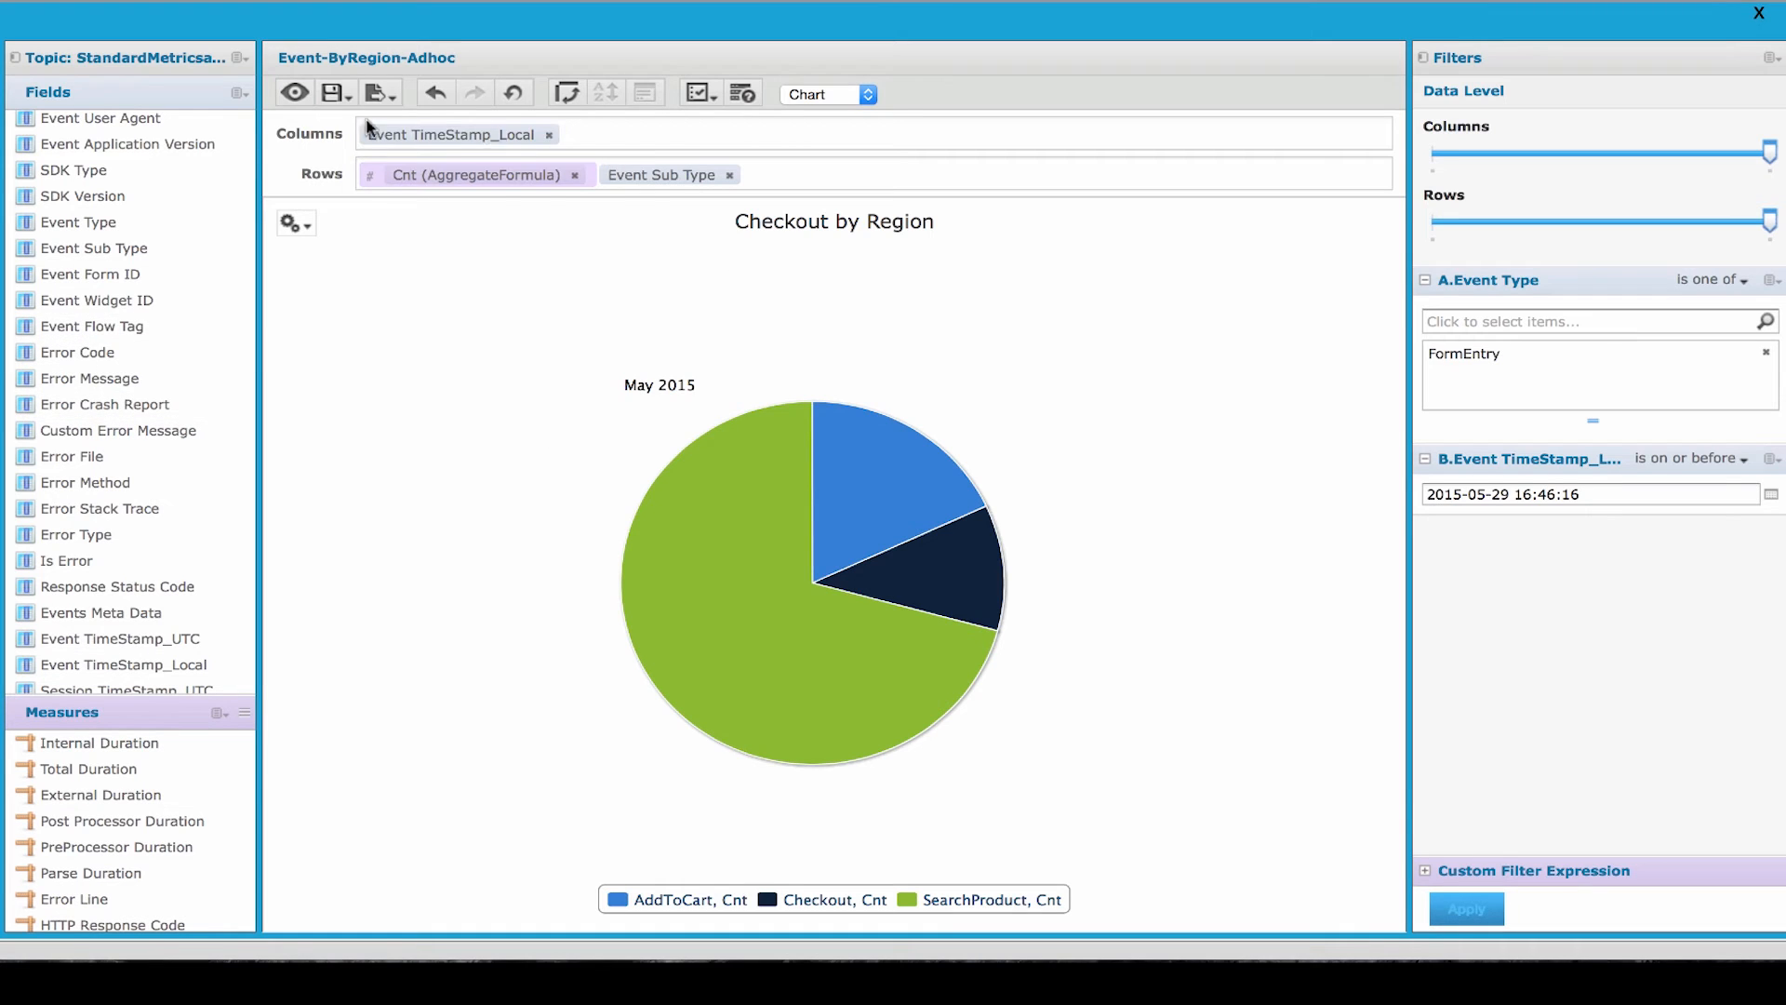
pyautogui.click(377, 93)
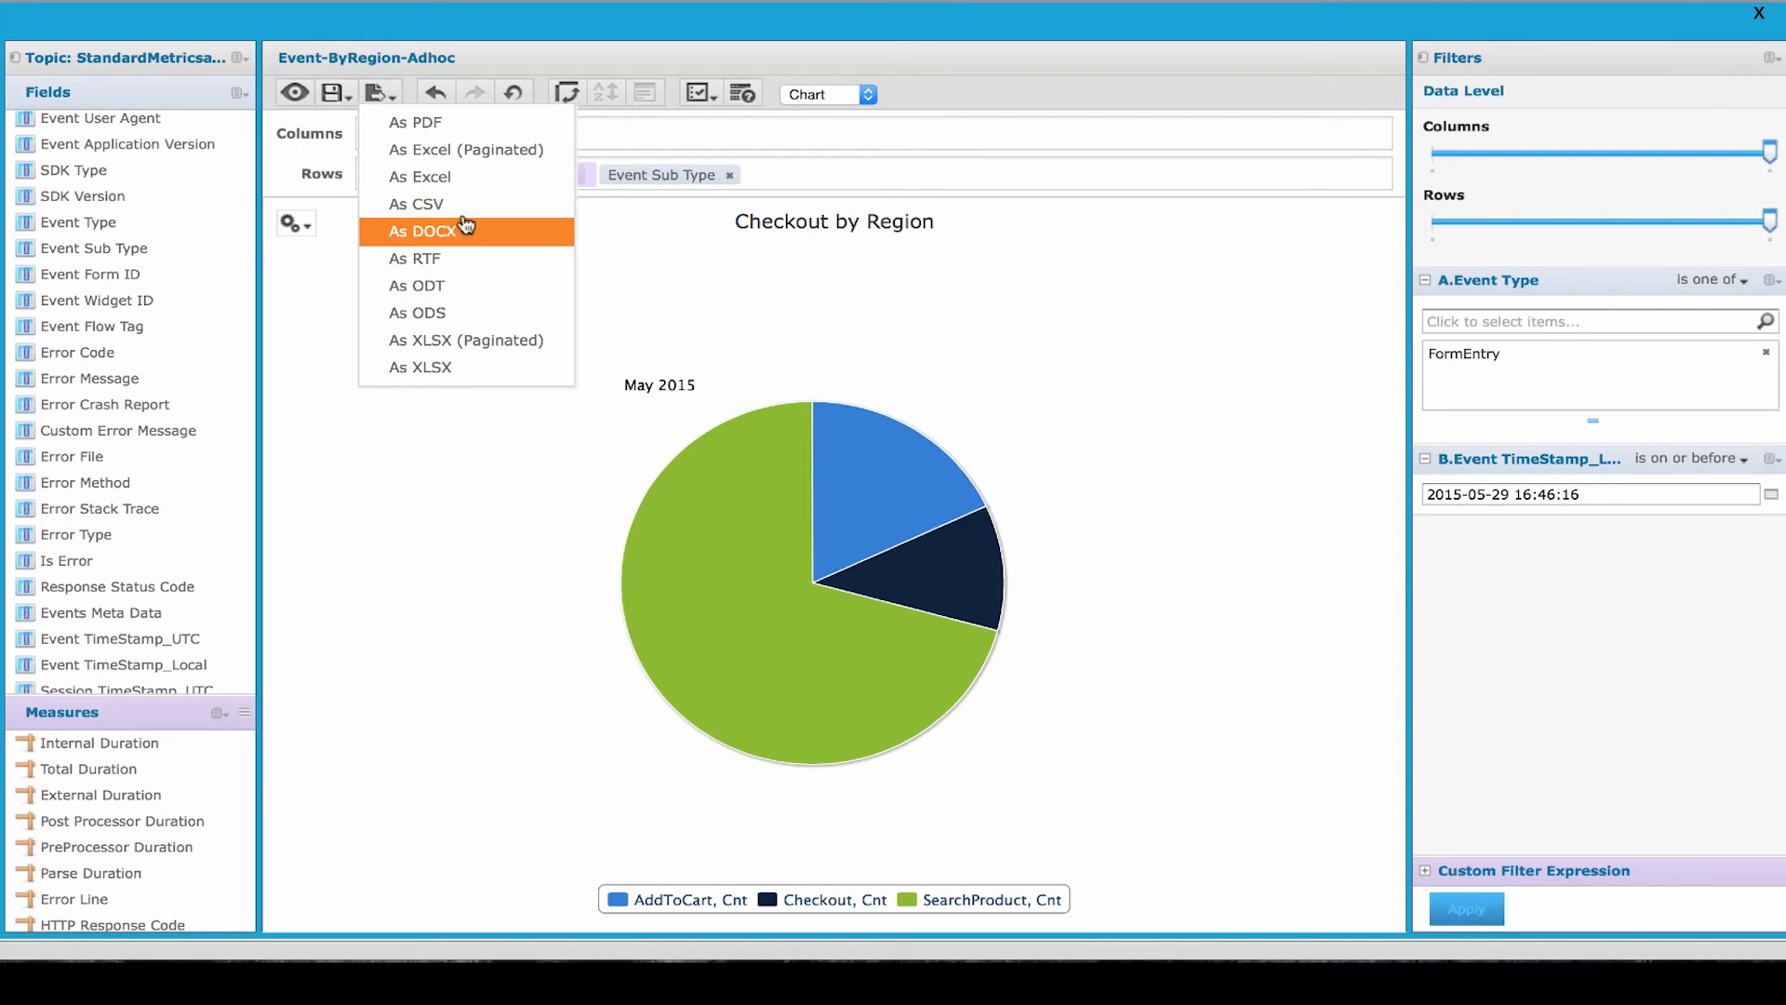
pyautogui.click(465, 230)
pyautogui.click(381, 94)
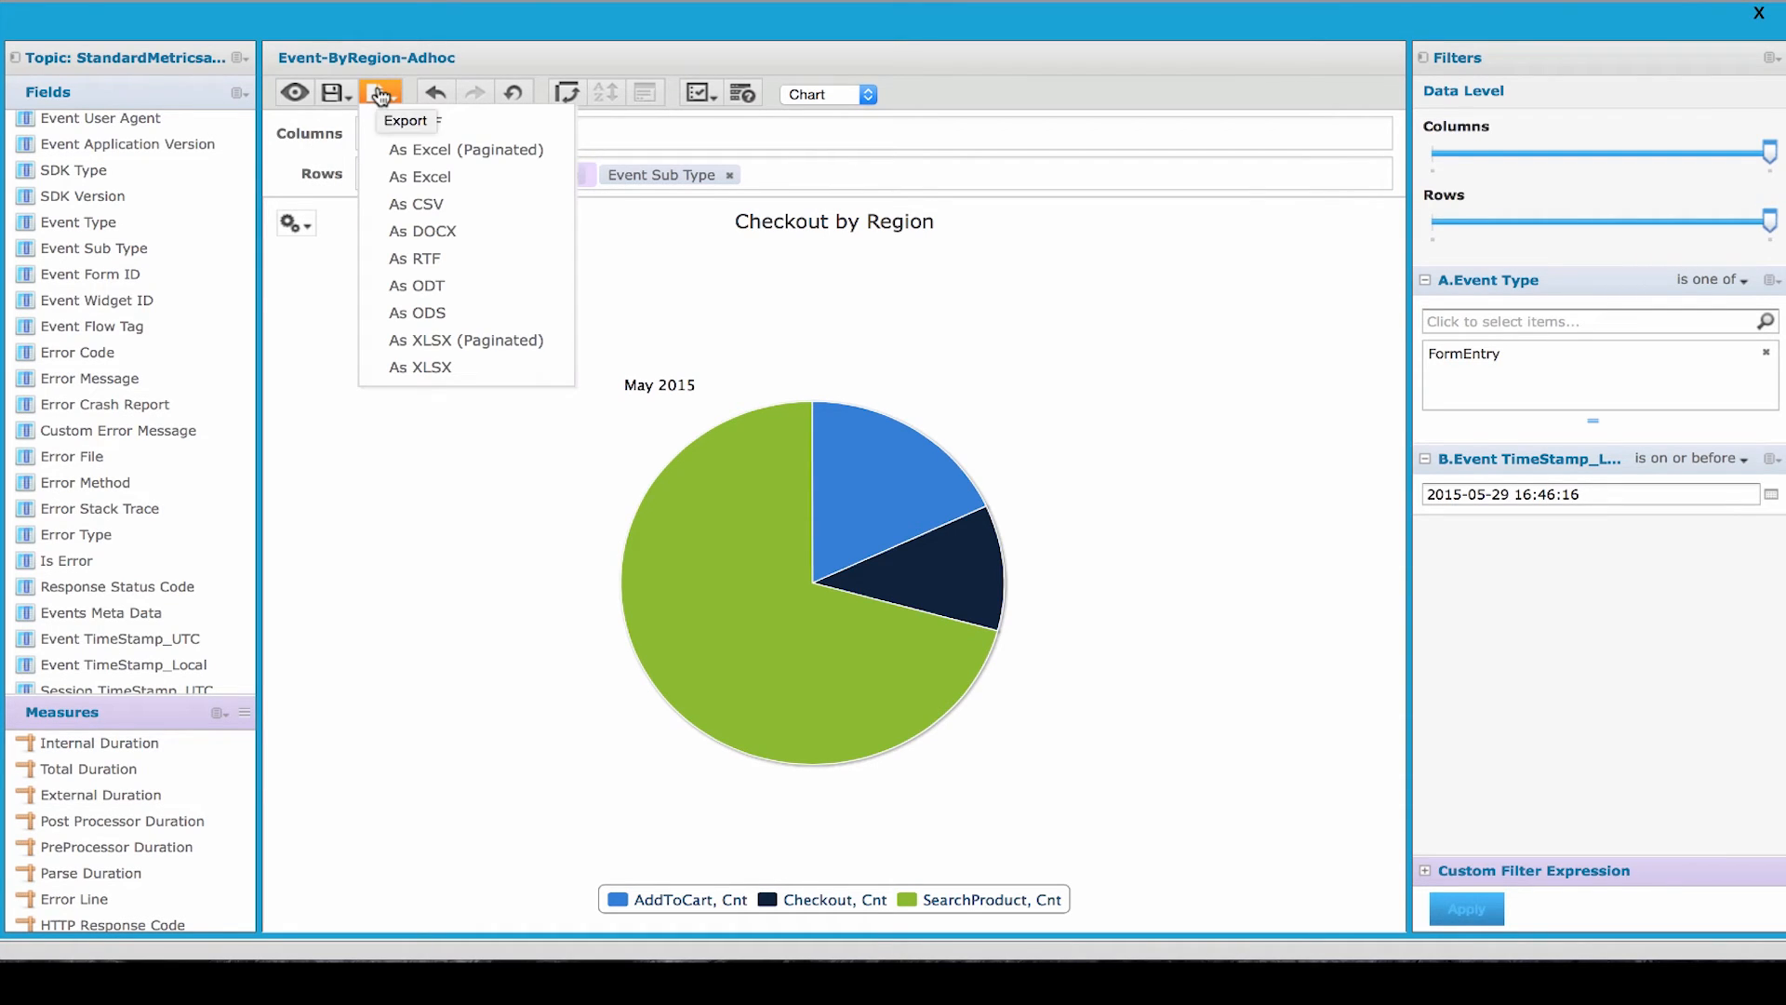
pyautogui.moveTo(333, 93)
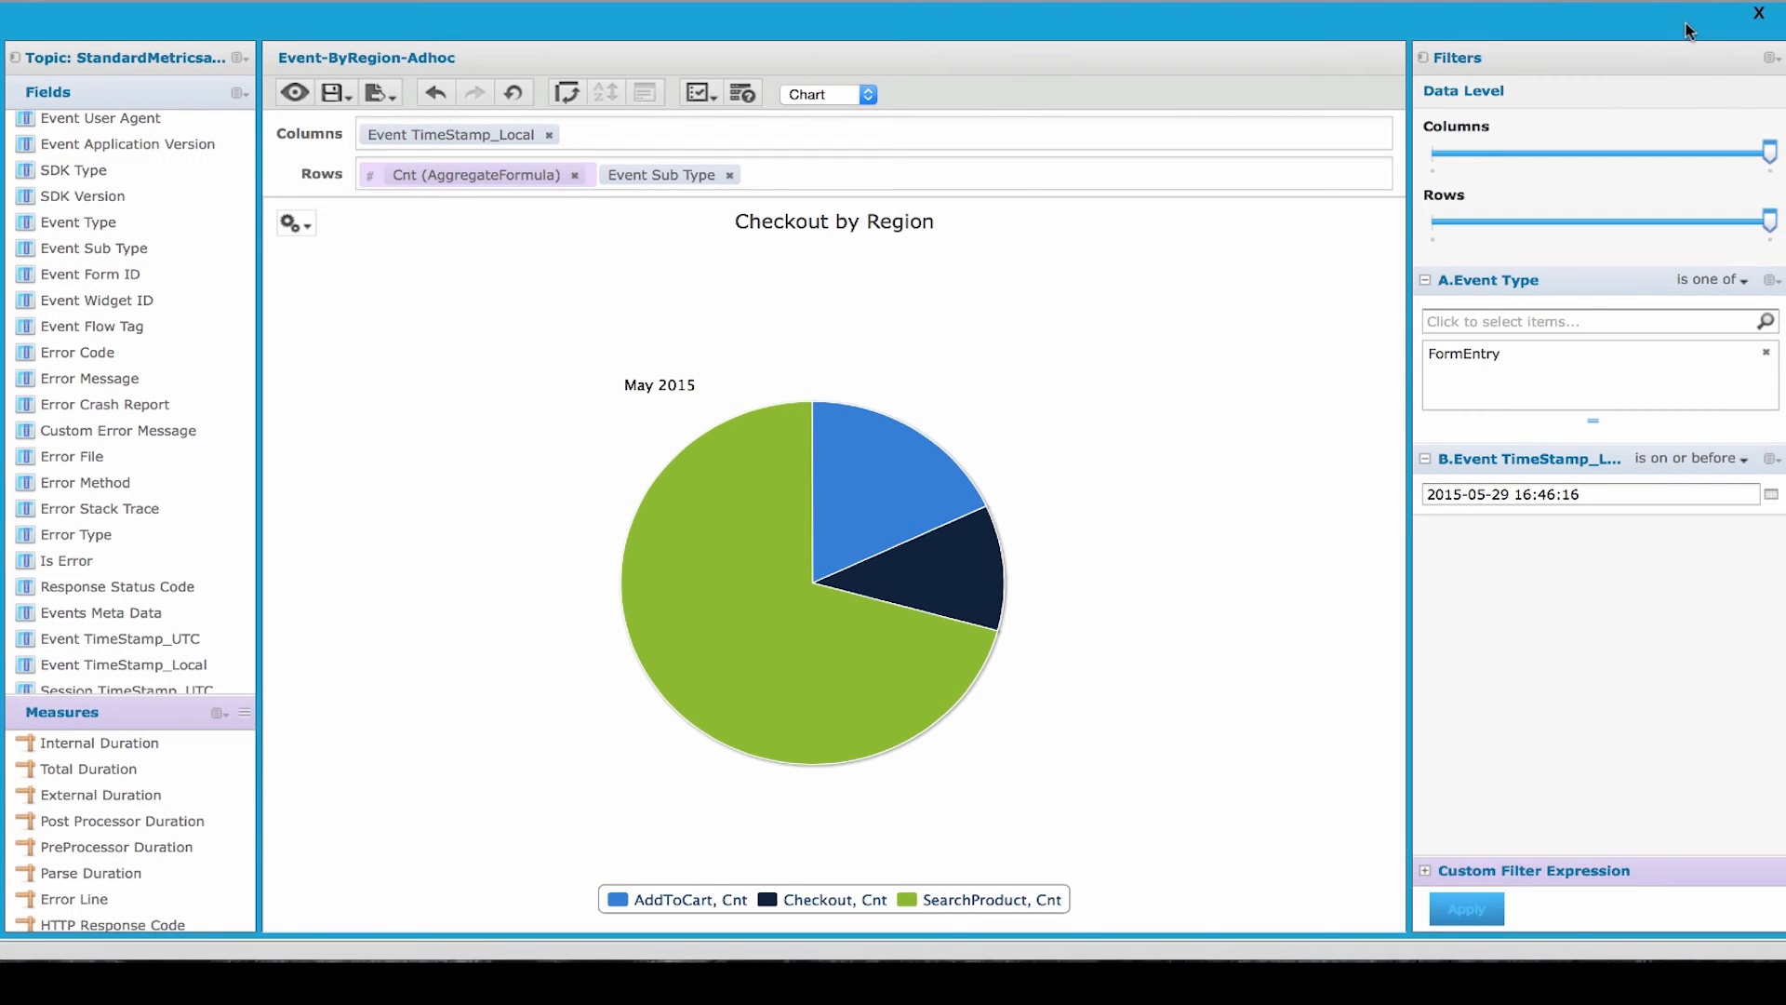
# - Close the ad hoc view and generate the shared BosePromotion-Report with prodPrice at least 2000 and prodName containing Bose
pyautogui.click(1760, 16)
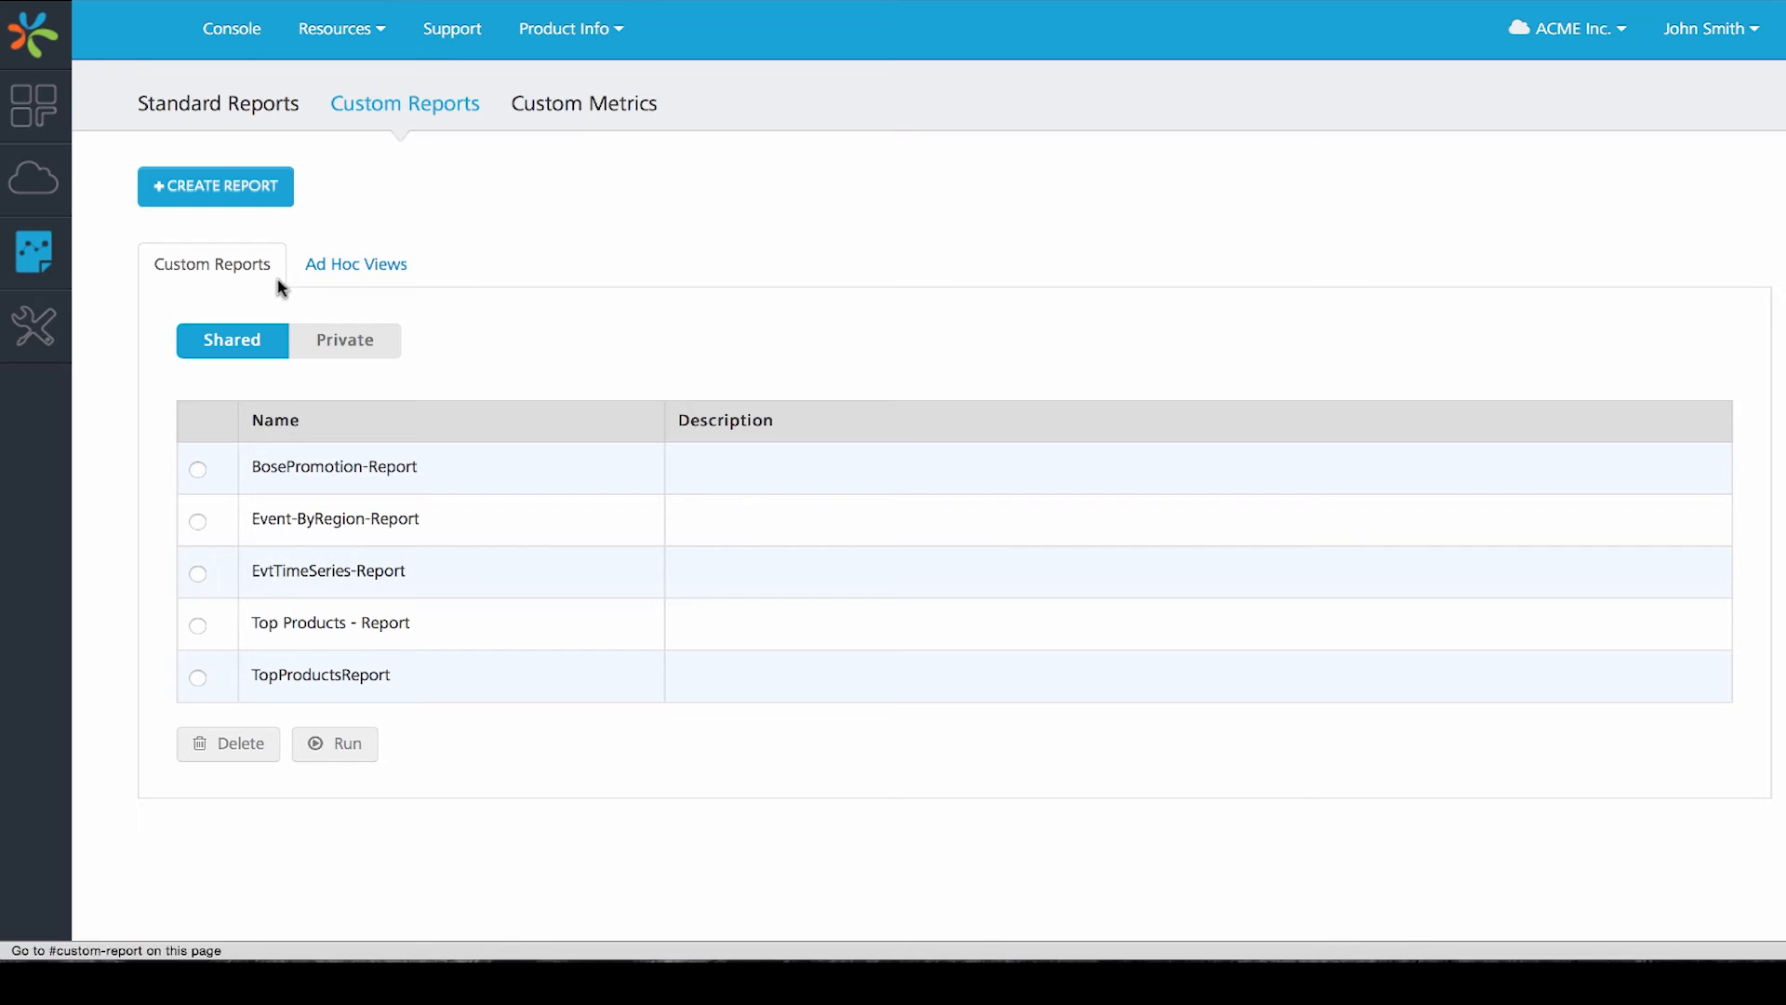
pyautogui.click(199, 523)
pyautogui.click(198, 470)
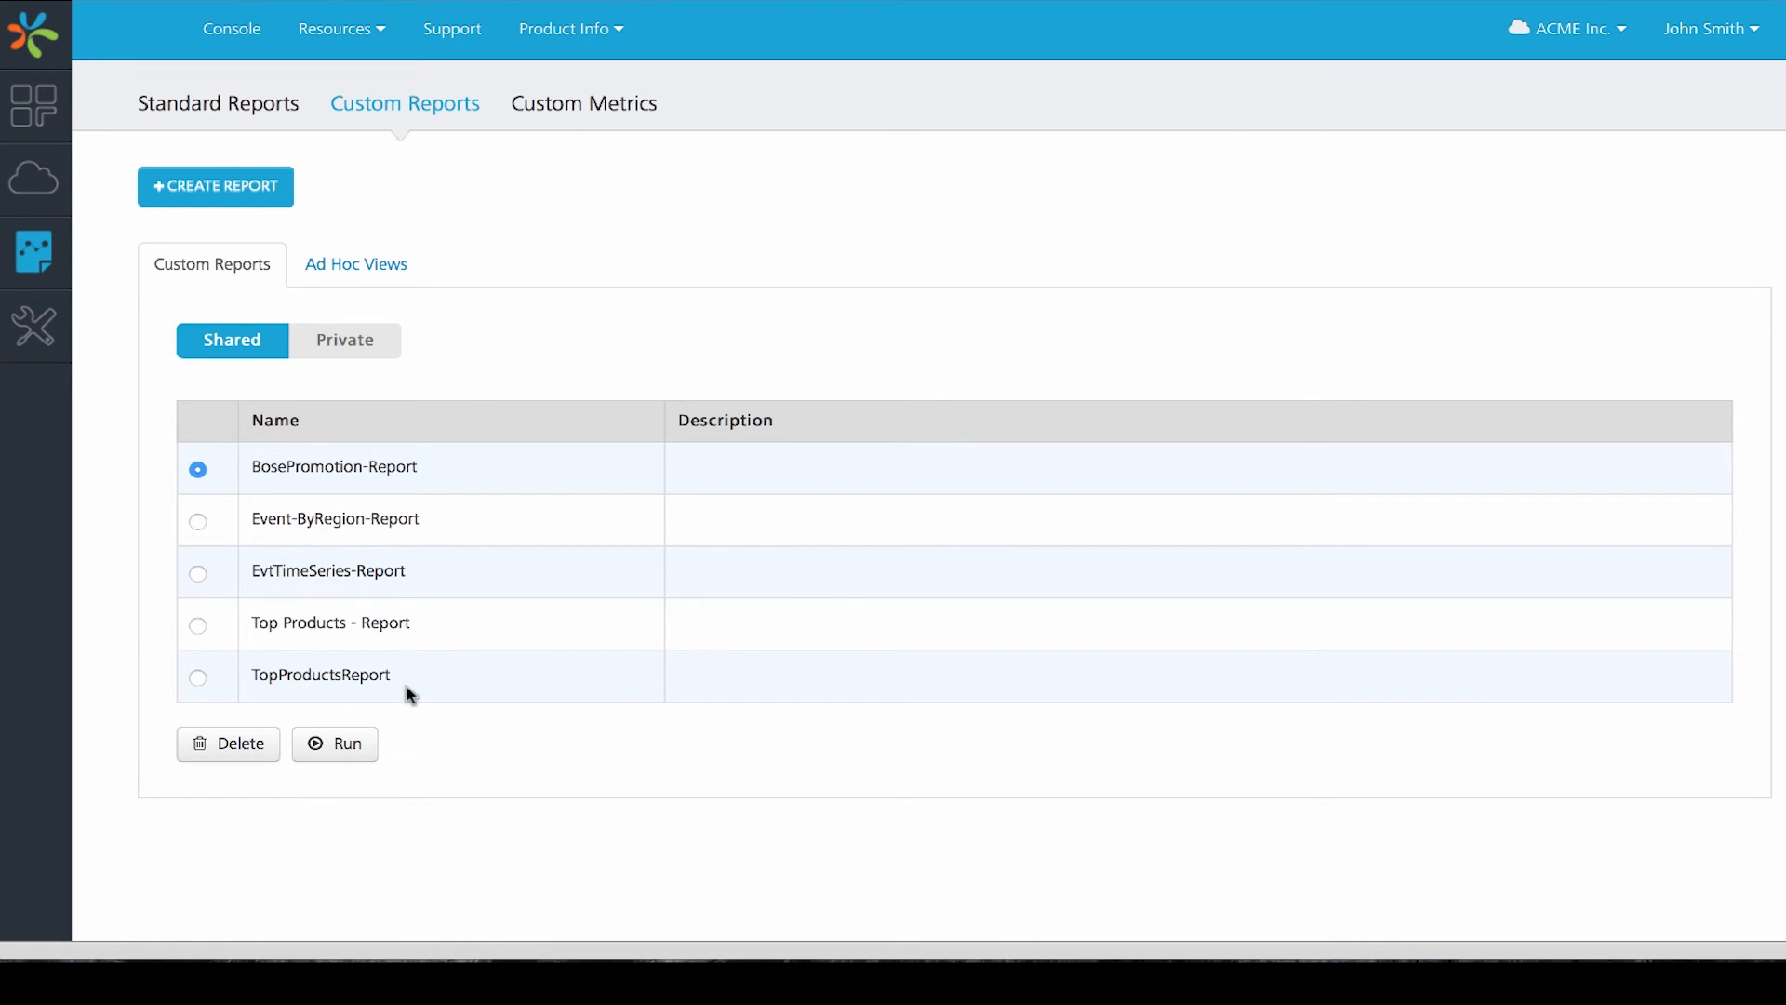
pyautogui.click(336, 745)
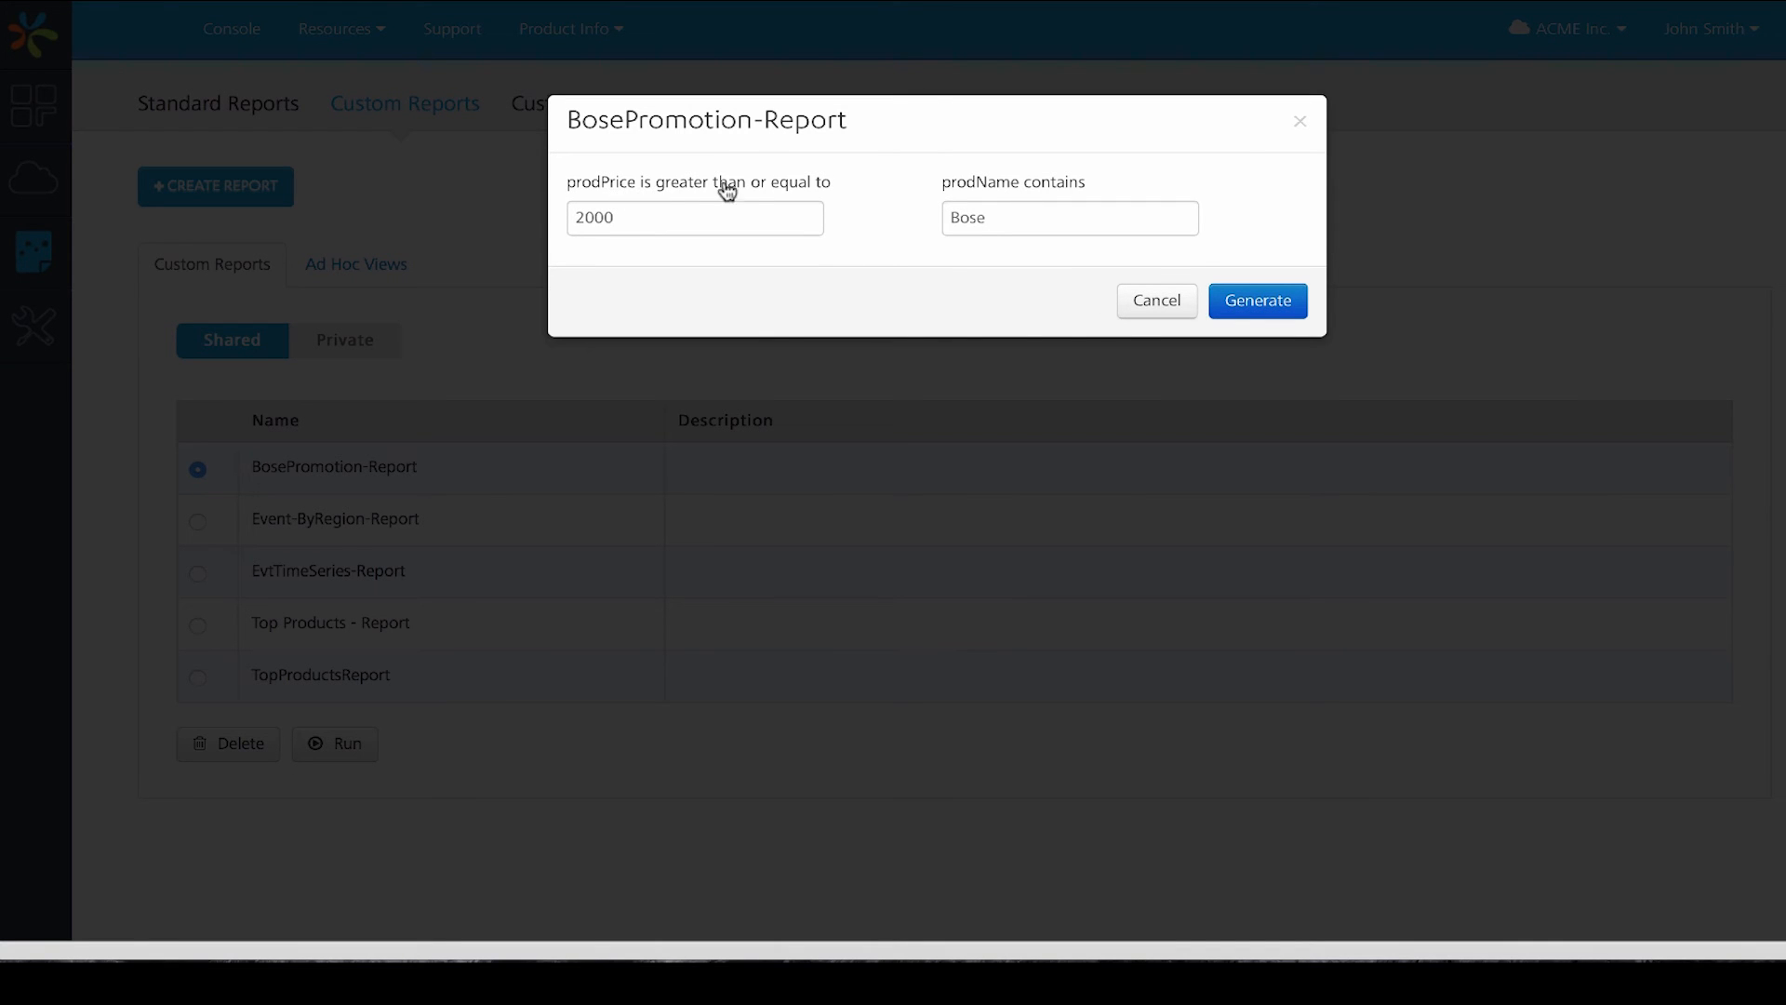
pyautogui.click(1067, 218)
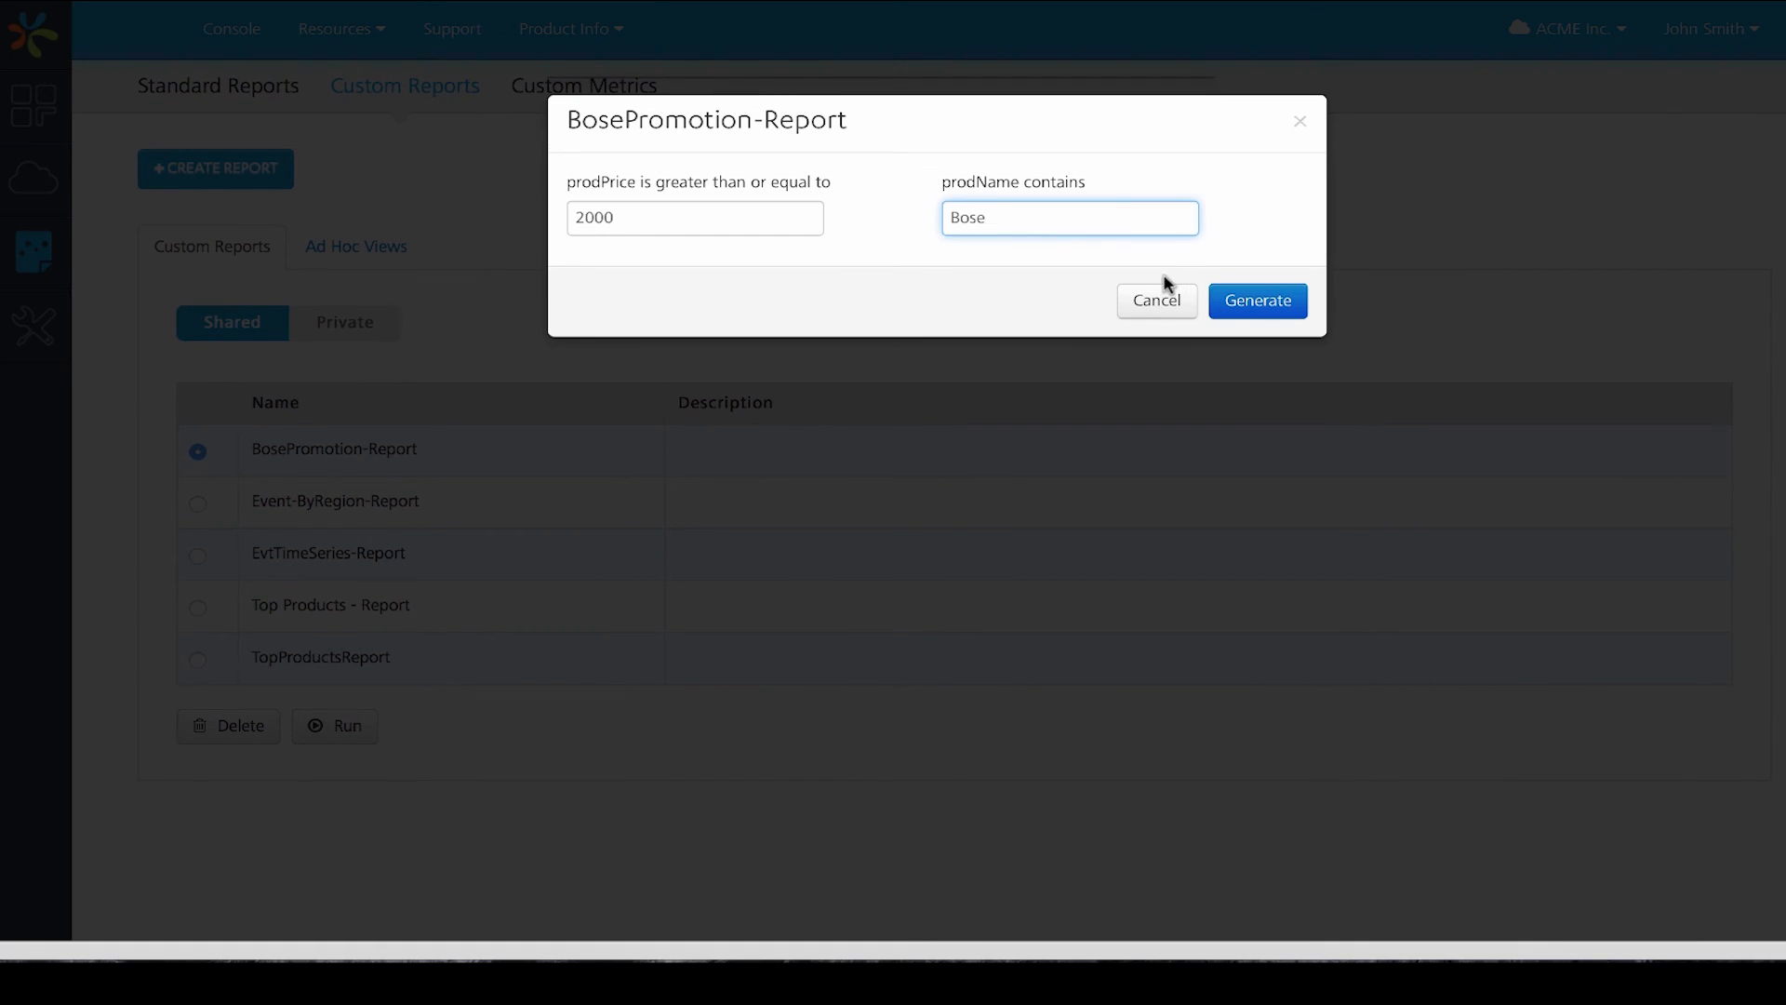
pyautogui.click(1241, 301)
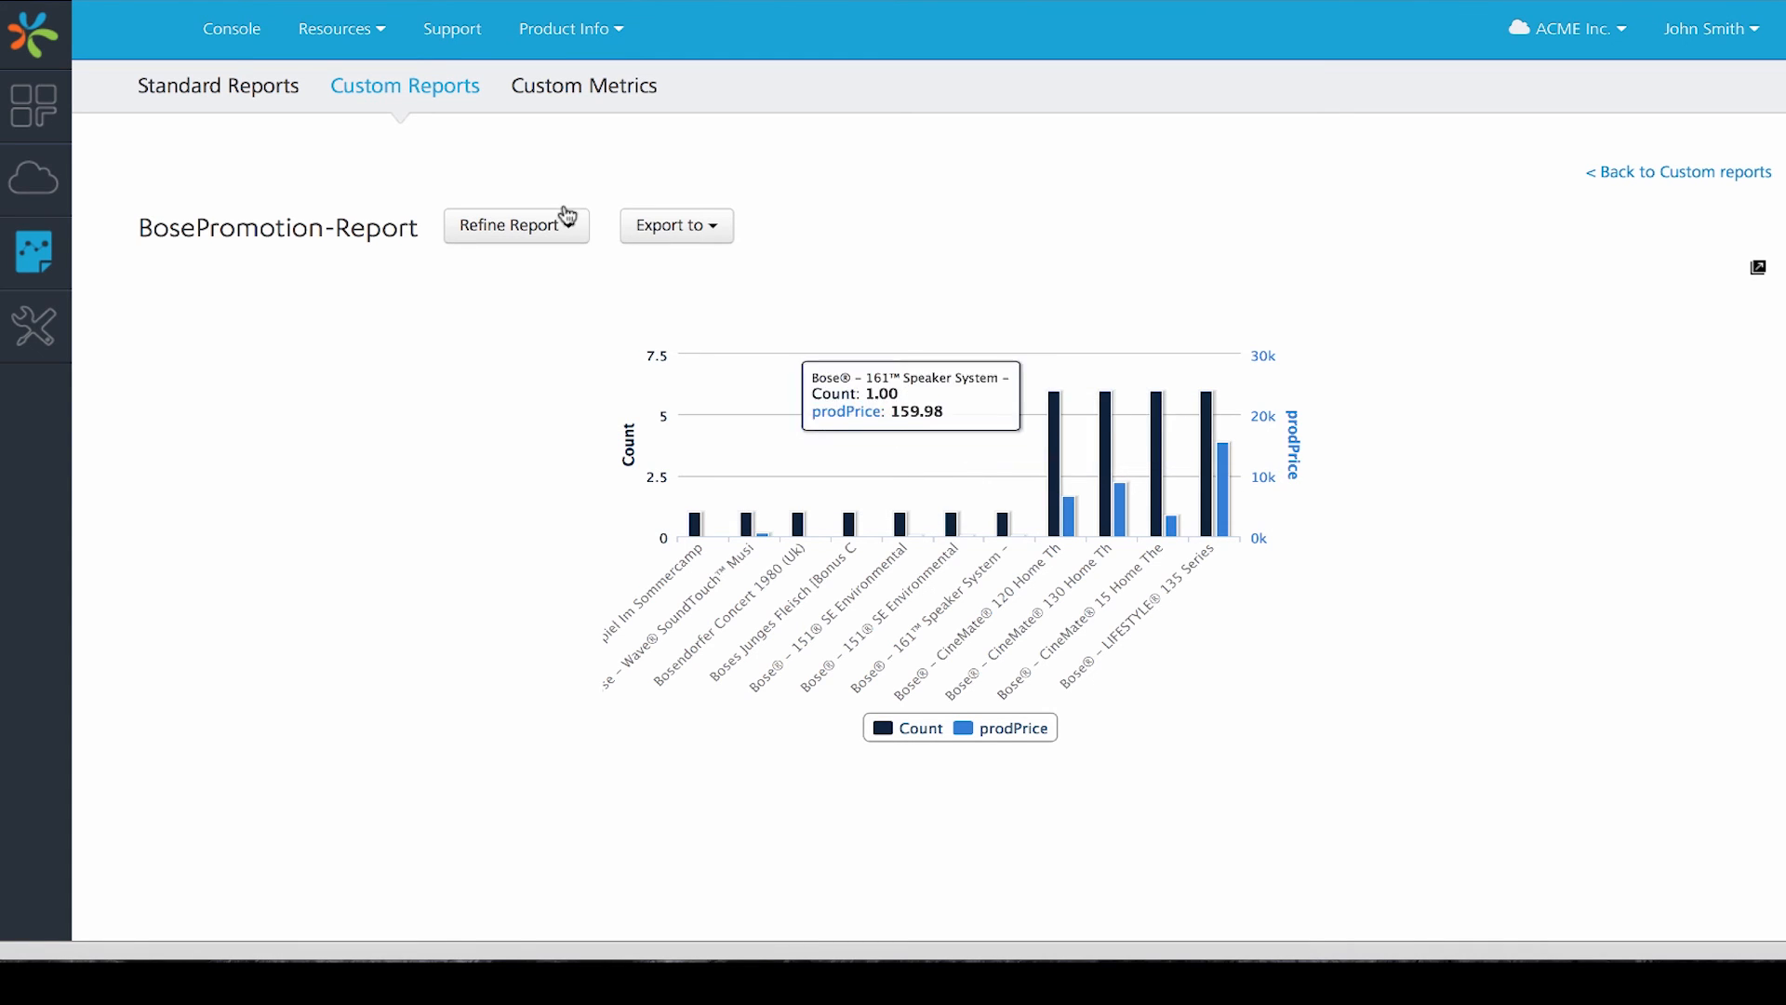
# - Refine BosePromotion-Report so prodName contains TV and regenerate the report
pyautogui.click(548, 228)
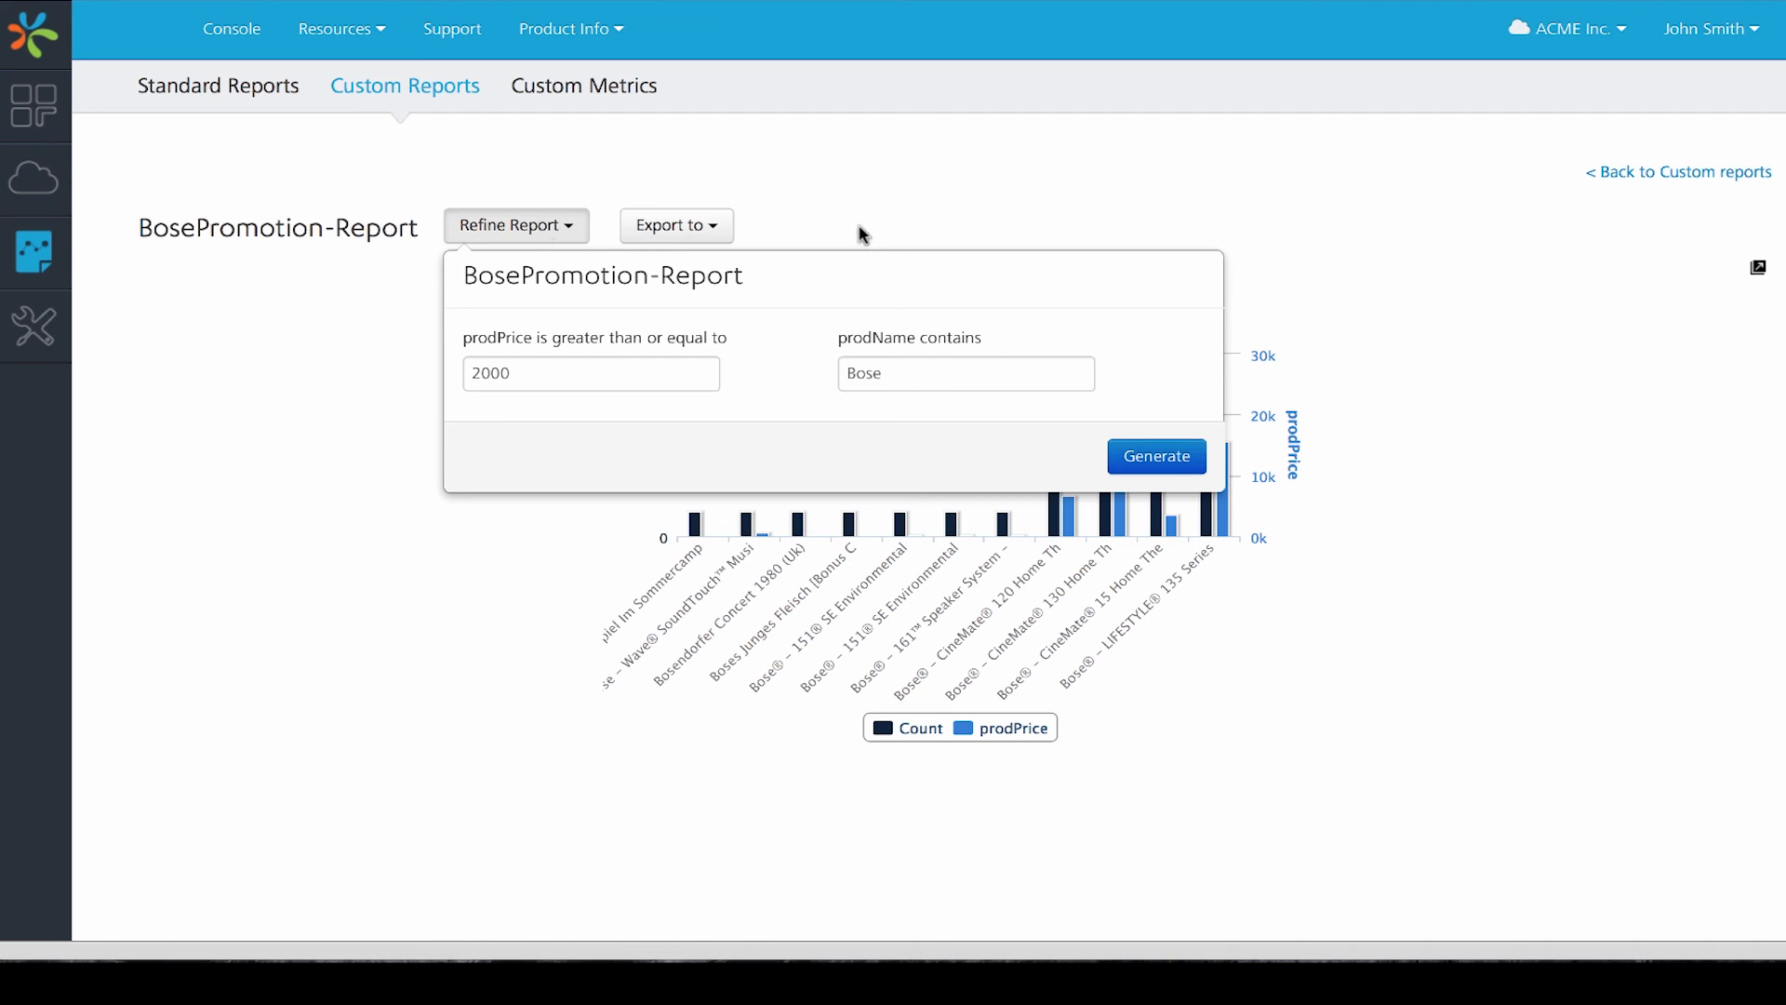
pyautogui.click(919, 375)
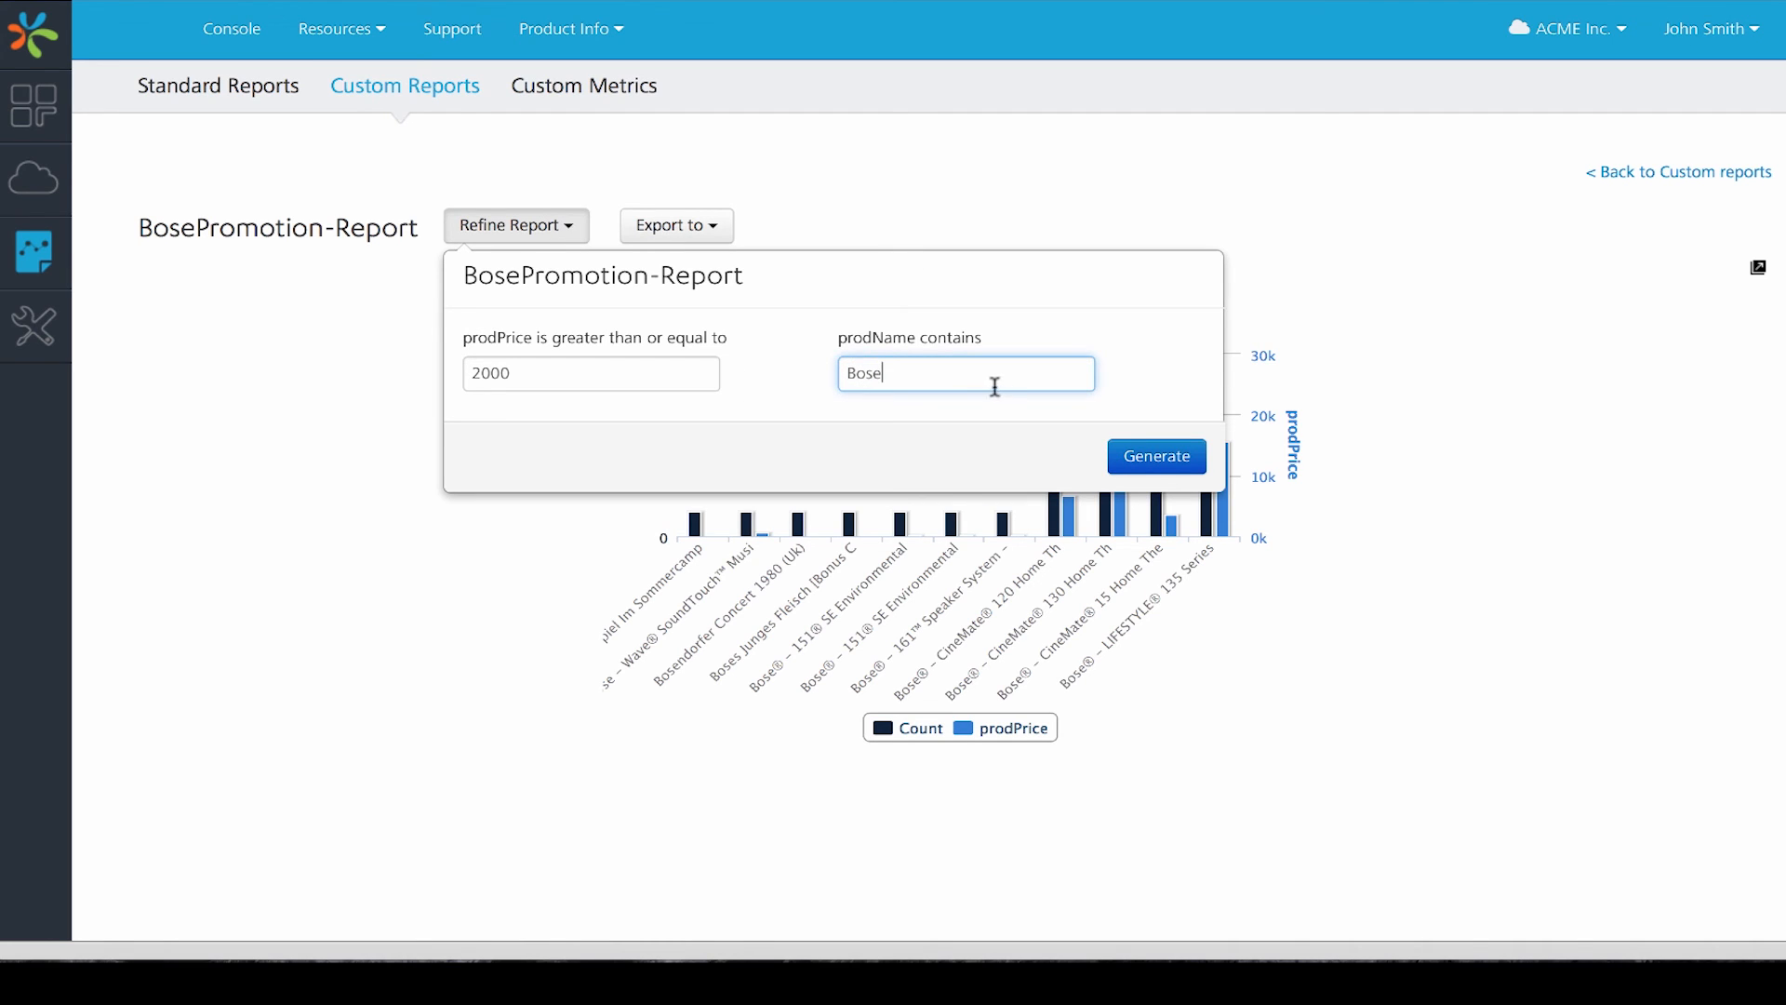
pyautogui.moveTo(992, 387); pyautogui.dragTo(810, 379)
pyautogui.write('TV')
pyautogui.click(1173, 455)
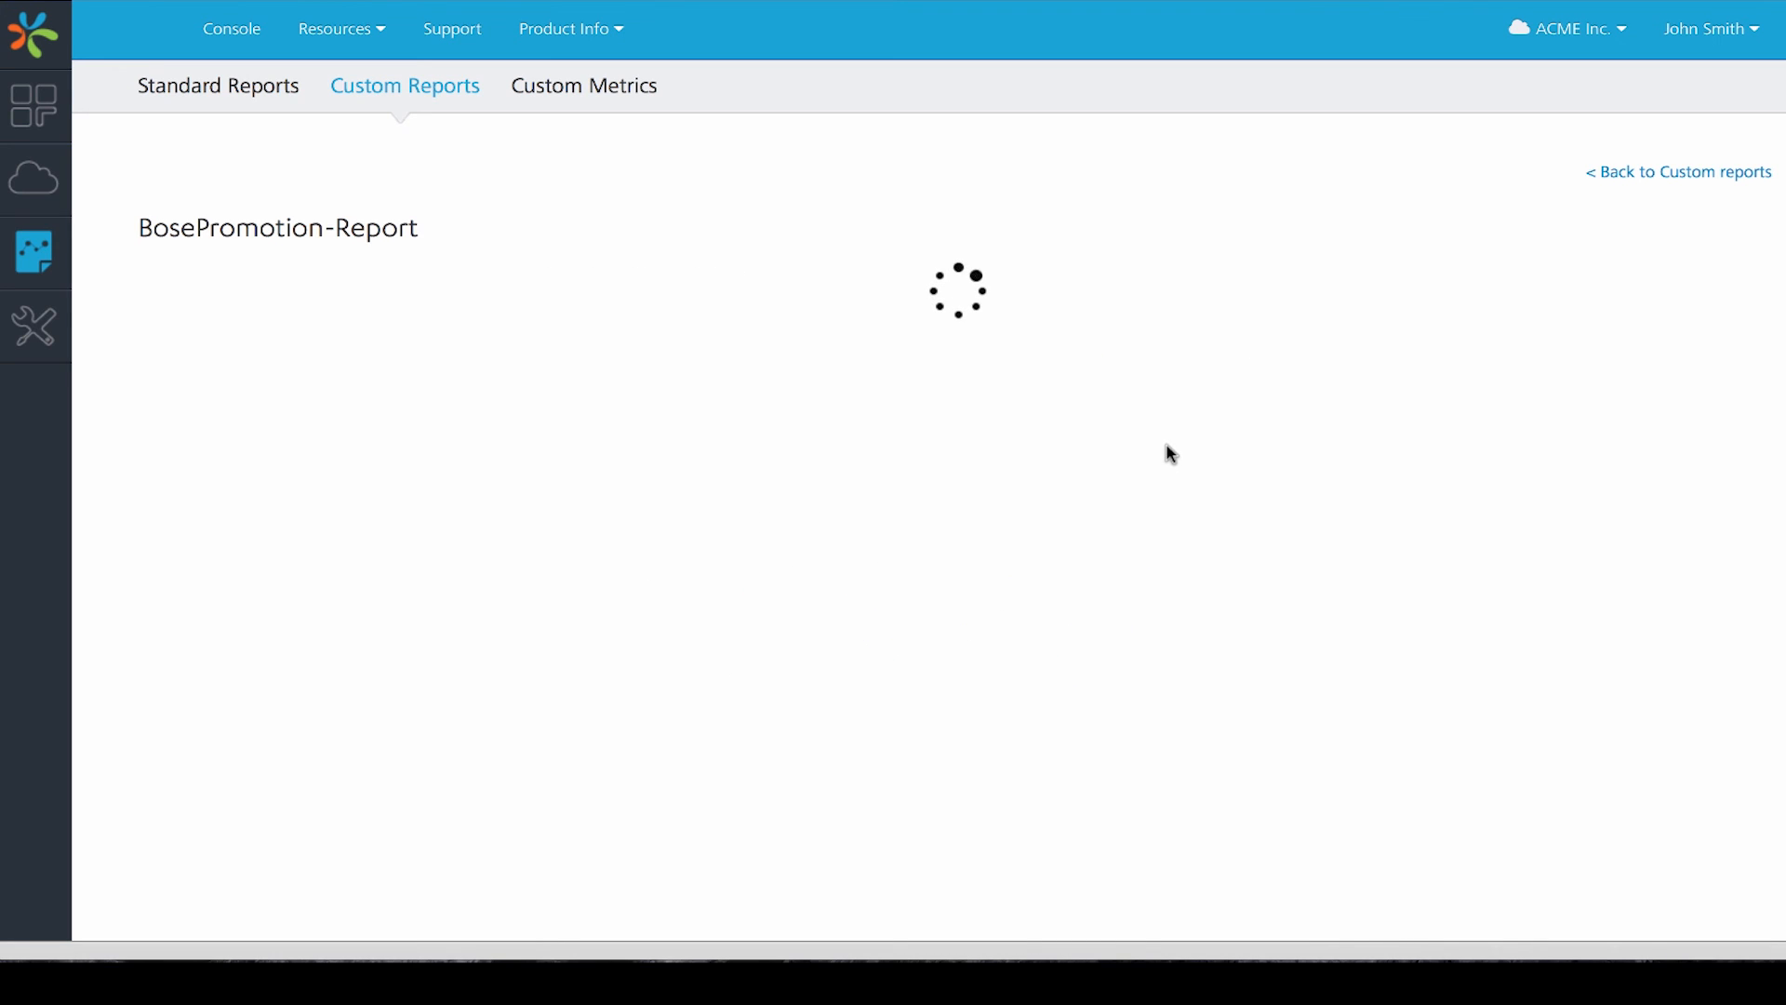